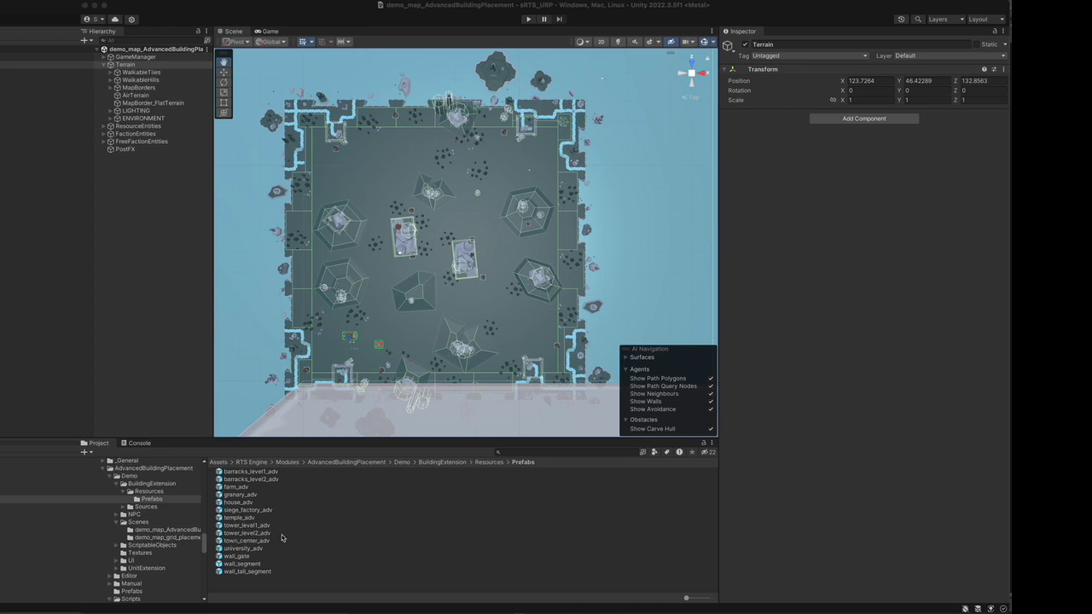
- Open the wall_segment prefab and show the grid placement options of its building_extension object
double_click(241, 564)
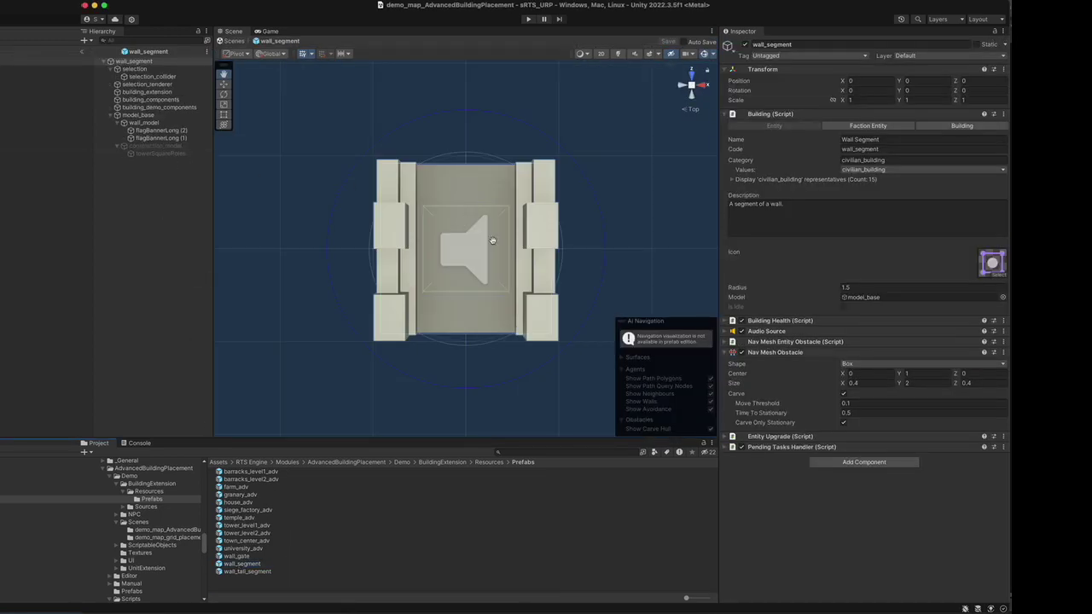
click(147, 91)
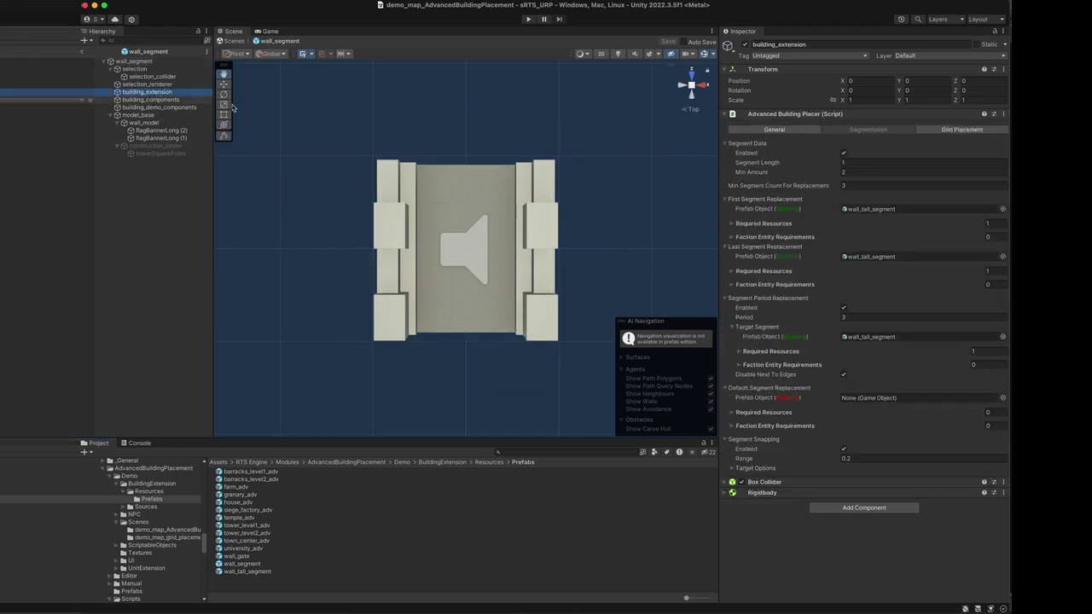
click(938, 130)
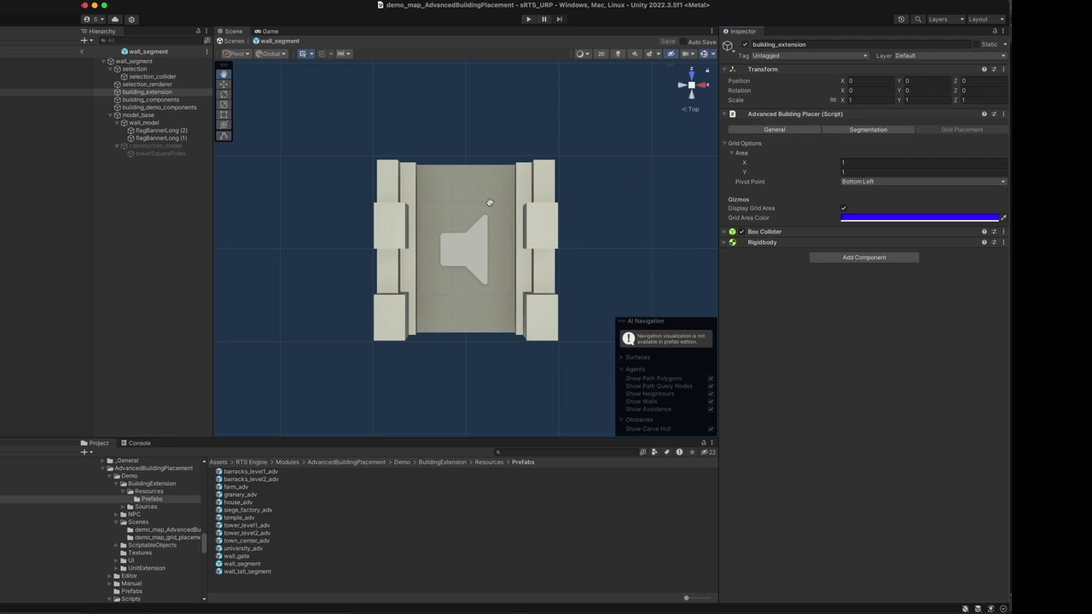
- Open the wall_tall_segment prefab, show building_extension's grid placement options and examine the model from above and from the side
double_click(255, 572)
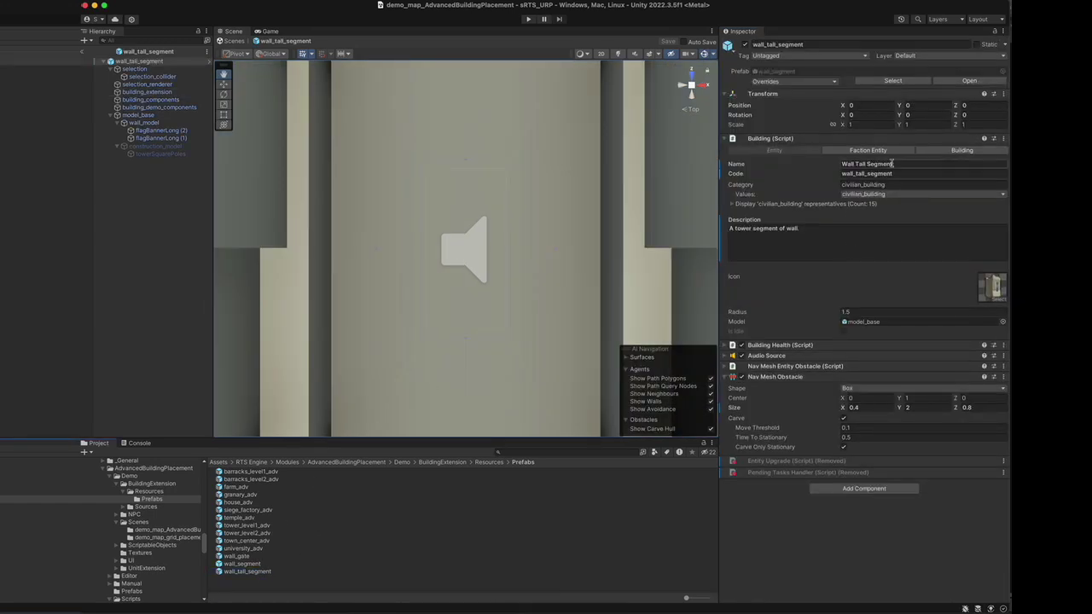
click(146, 91)
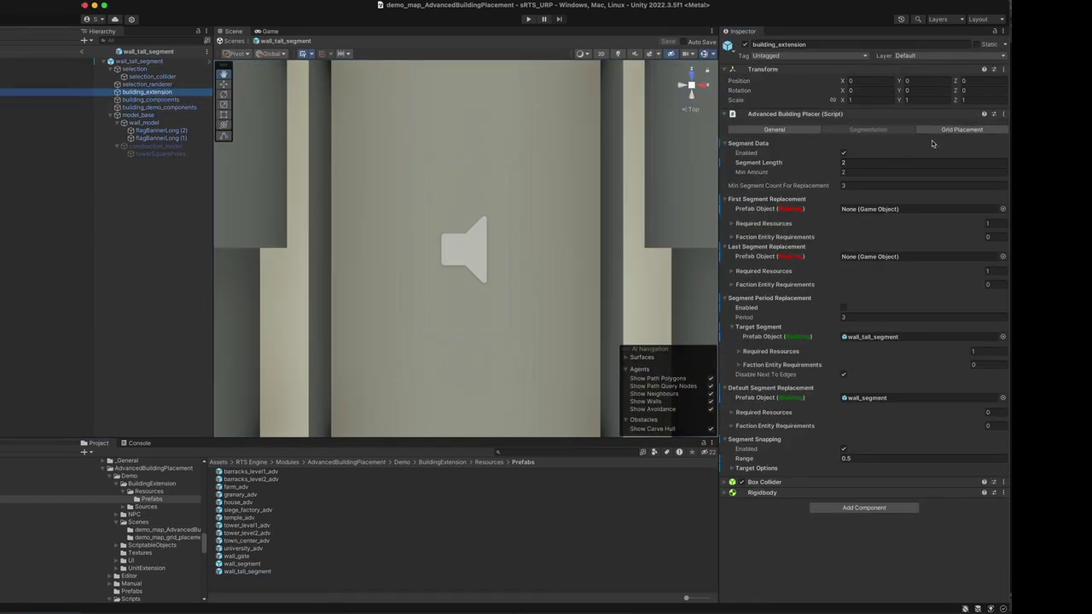
click(957, 131)
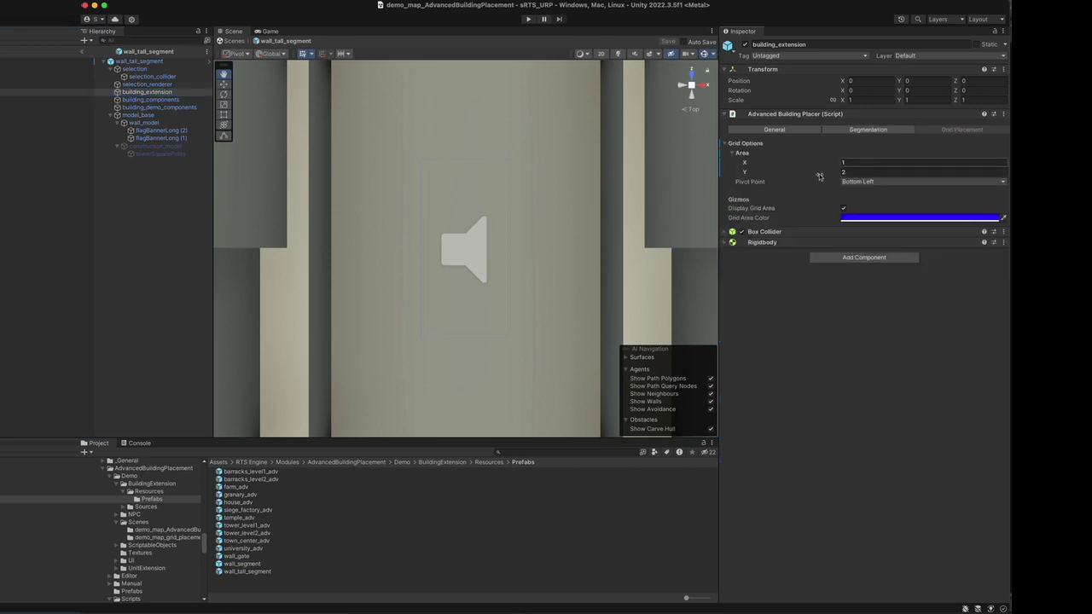
scroll(611, 270, down, 5)
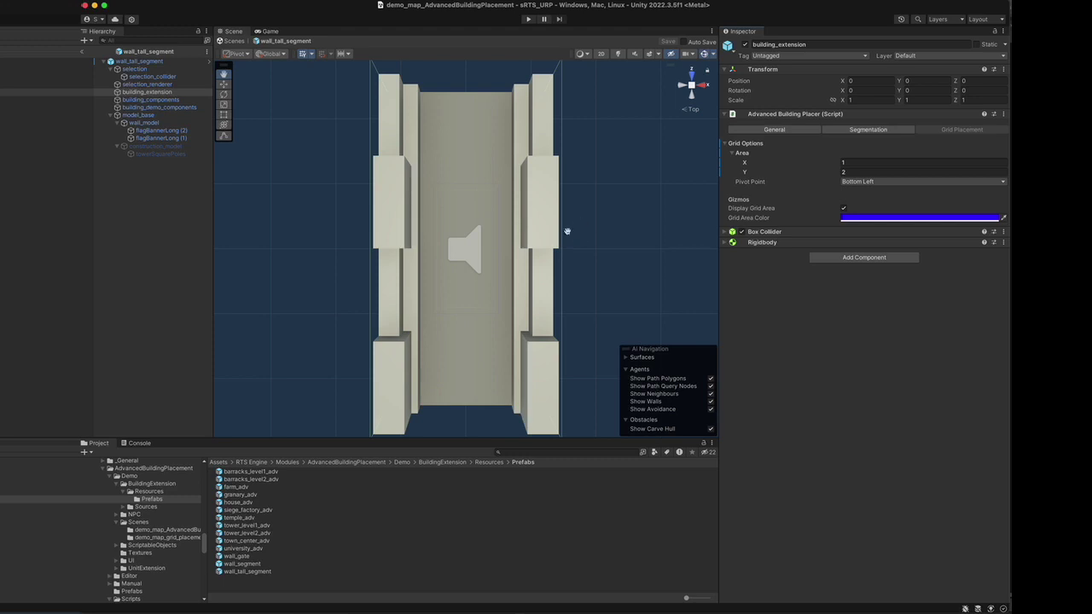
scroll(539, 269, down, 2)
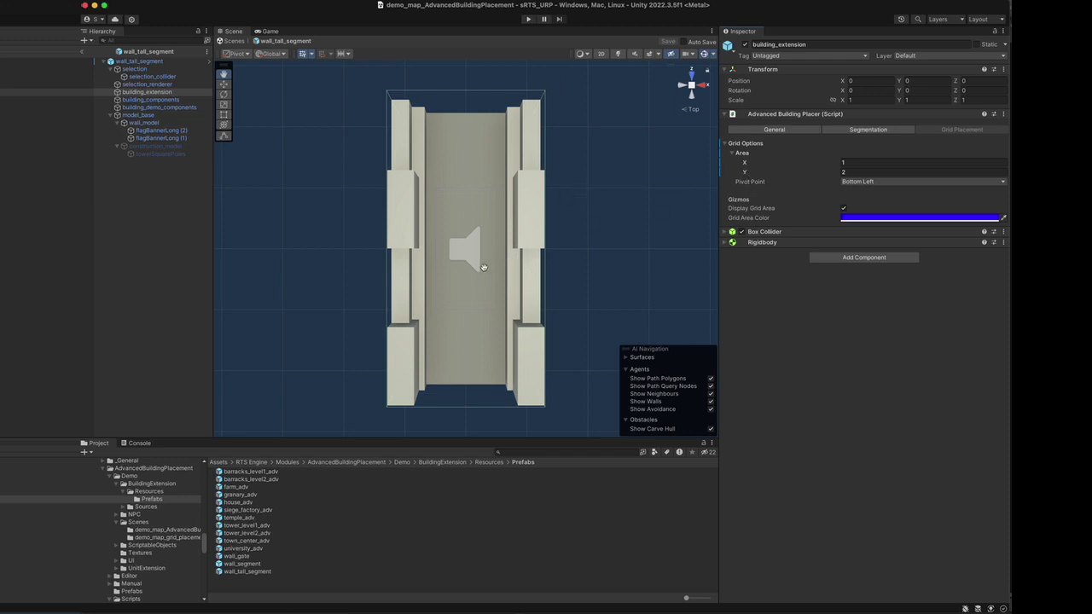
scroll(483, 267, up, 2)
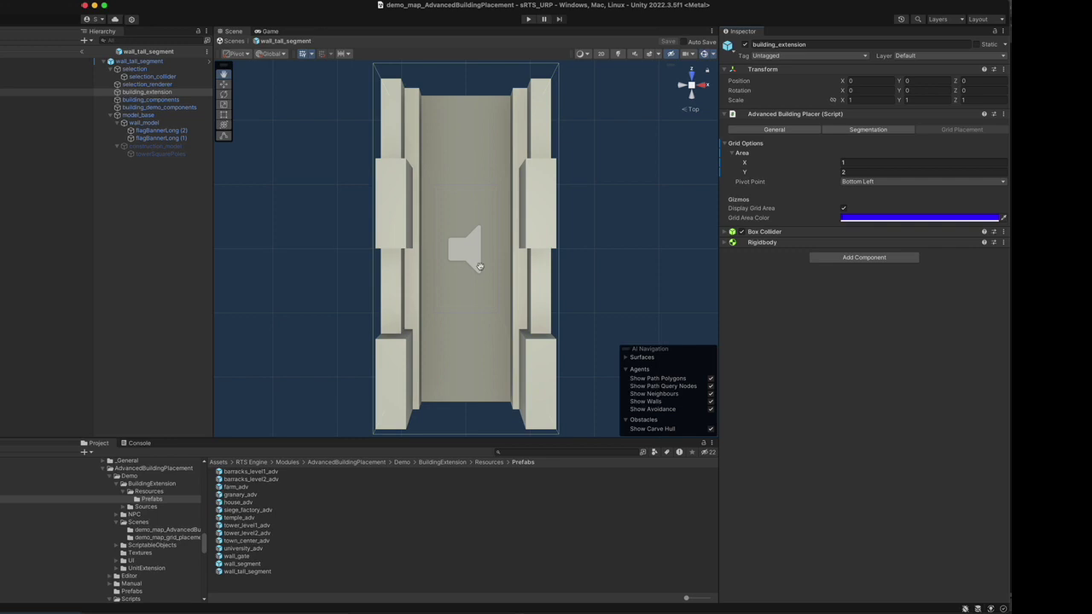
click(682, 87)
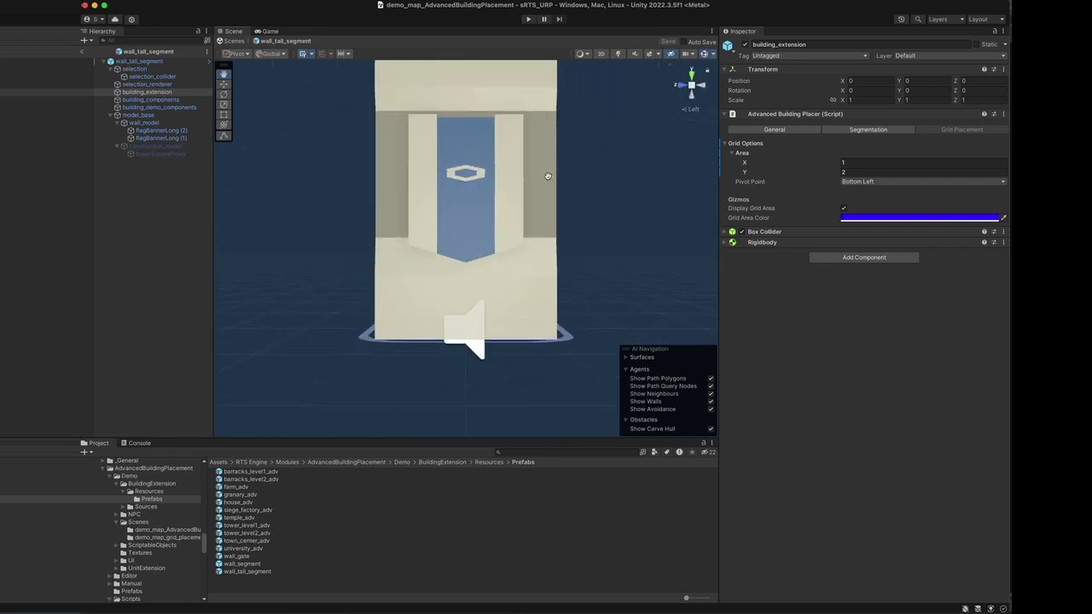
scroll(546, 173, down, 3)
drag(543, 171, 520, 217)
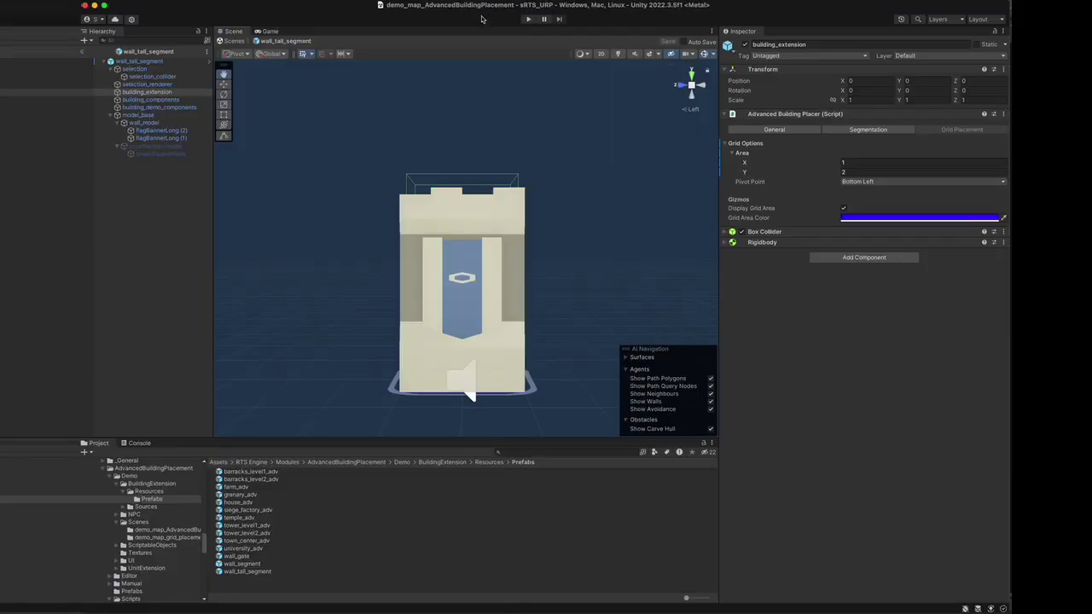
click(528, 19)
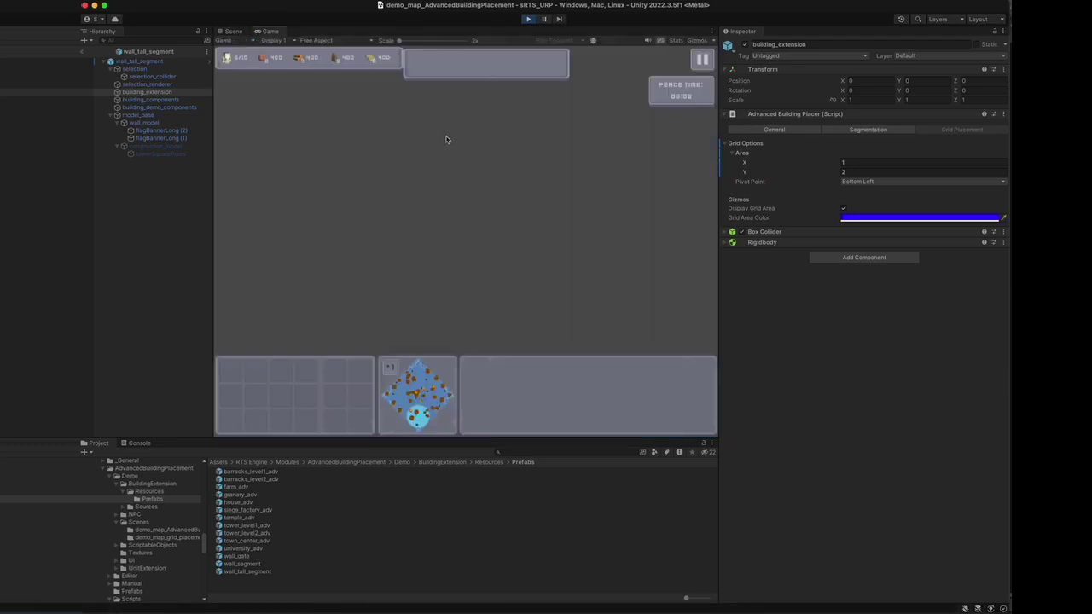
click(529, 20)
scroll(177, 516, up, 3)
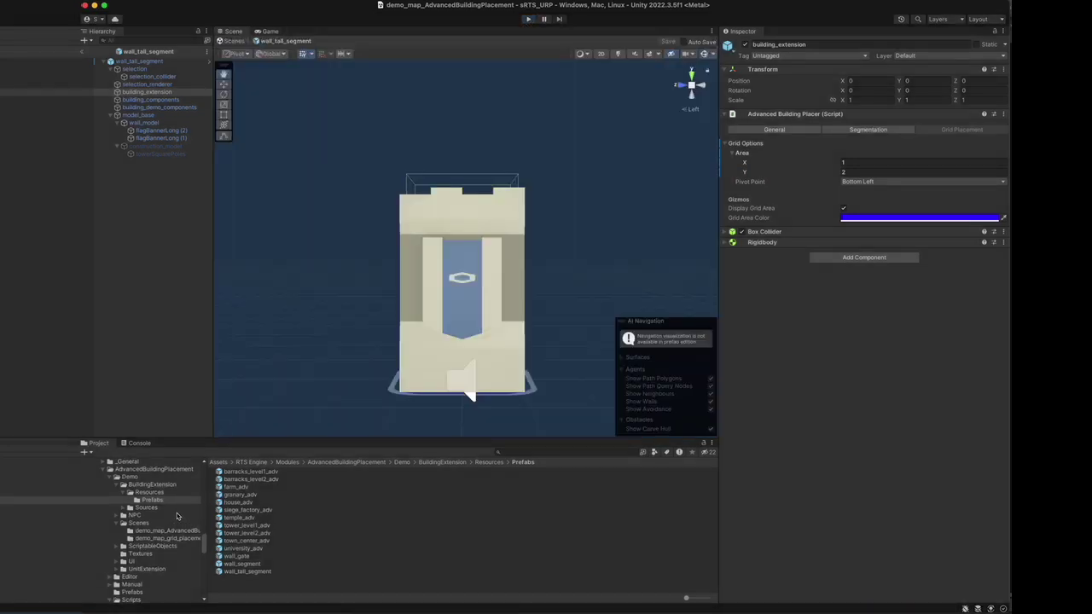
- Return to the map scene and set the render type of MainCameraUI, under GameManager's Essential cameras, to Overlay
click(82, 51)
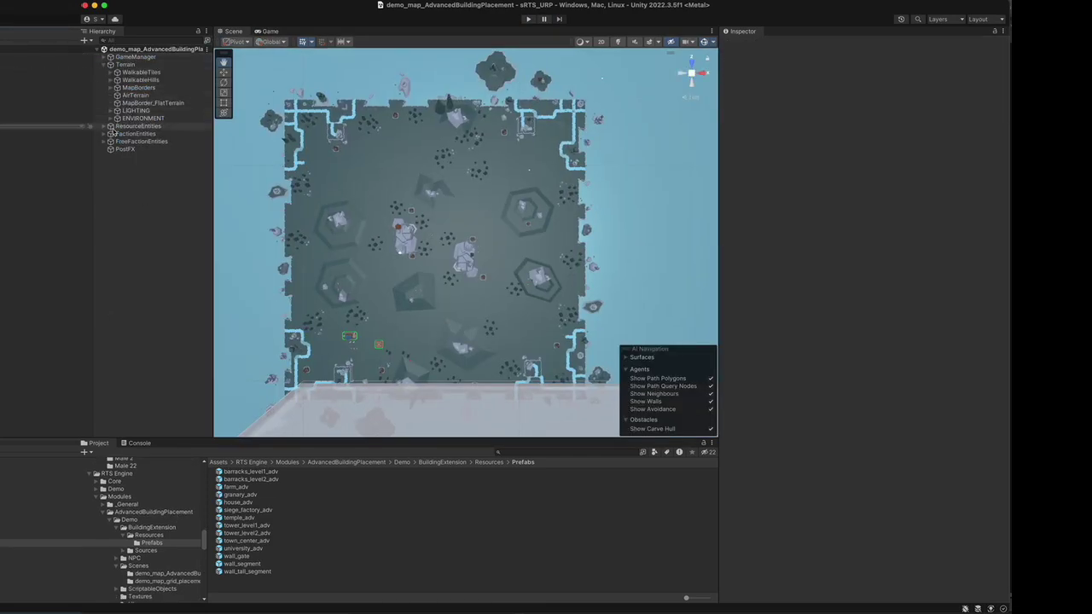
click(103, 57)
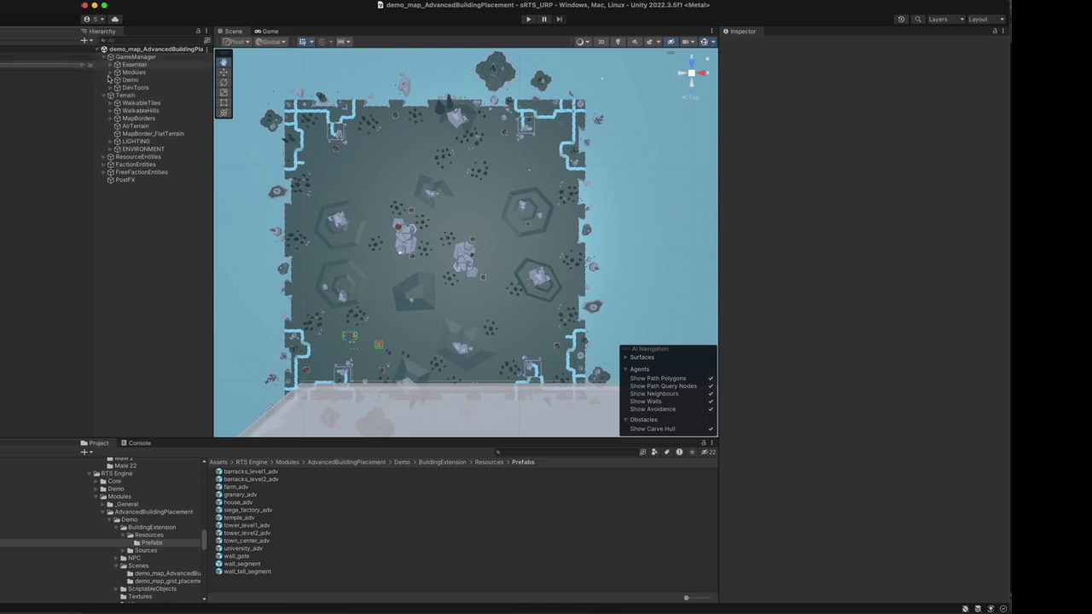
click(110, 72)
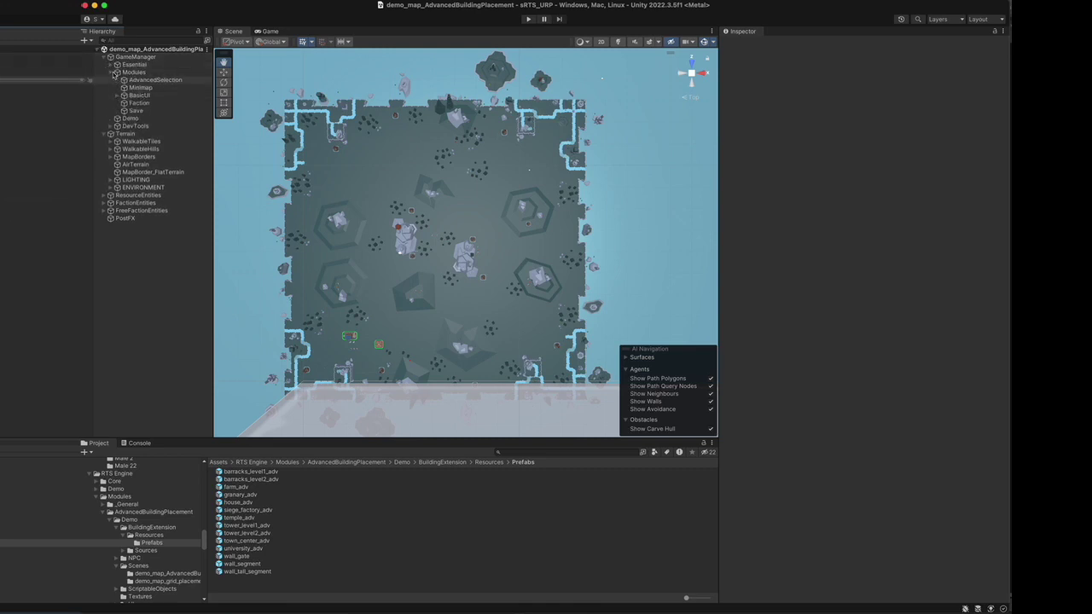
click(111, 64)
click(117, 134)
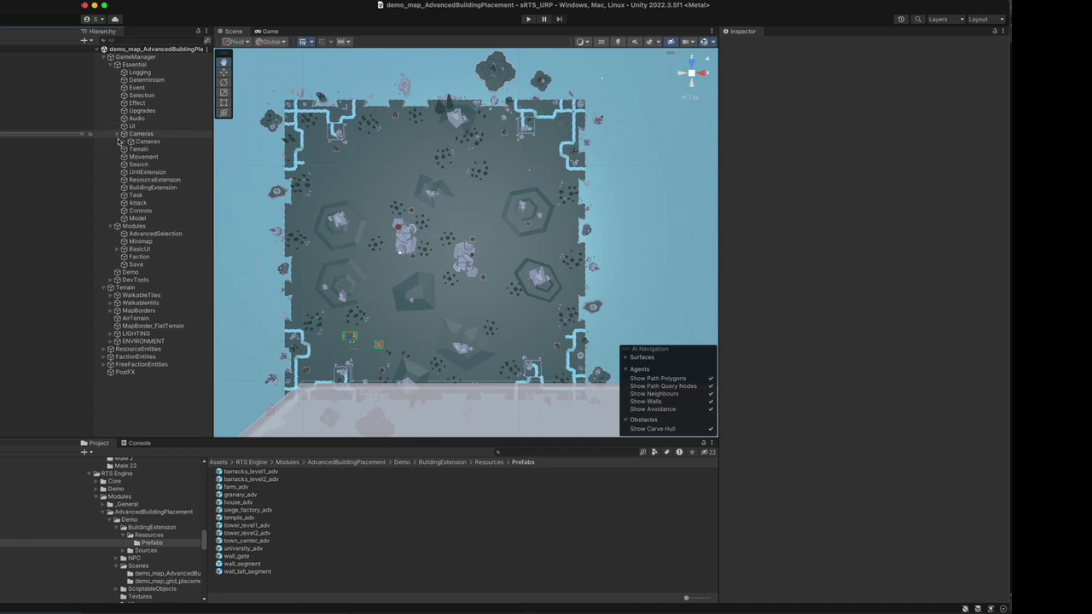
click(124, 142)
click(143, 158)
click(130, 157)
click(169, 164)
click(866, 125)
click(864, 137)
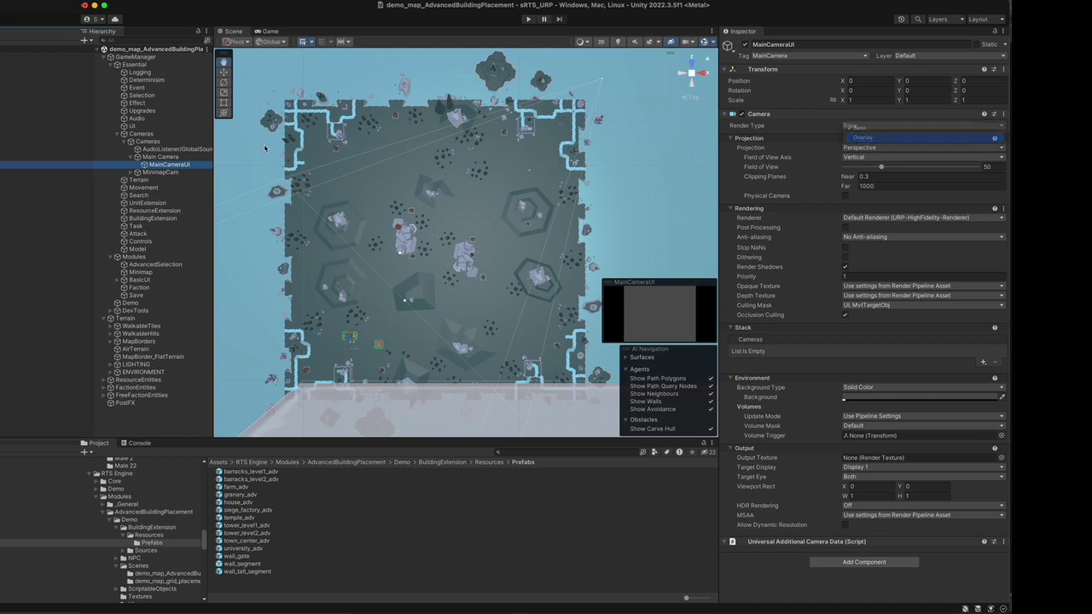
- Add MainCameraUI to the camera stack of Main Camera
click(160, 157)
click(977, 361)
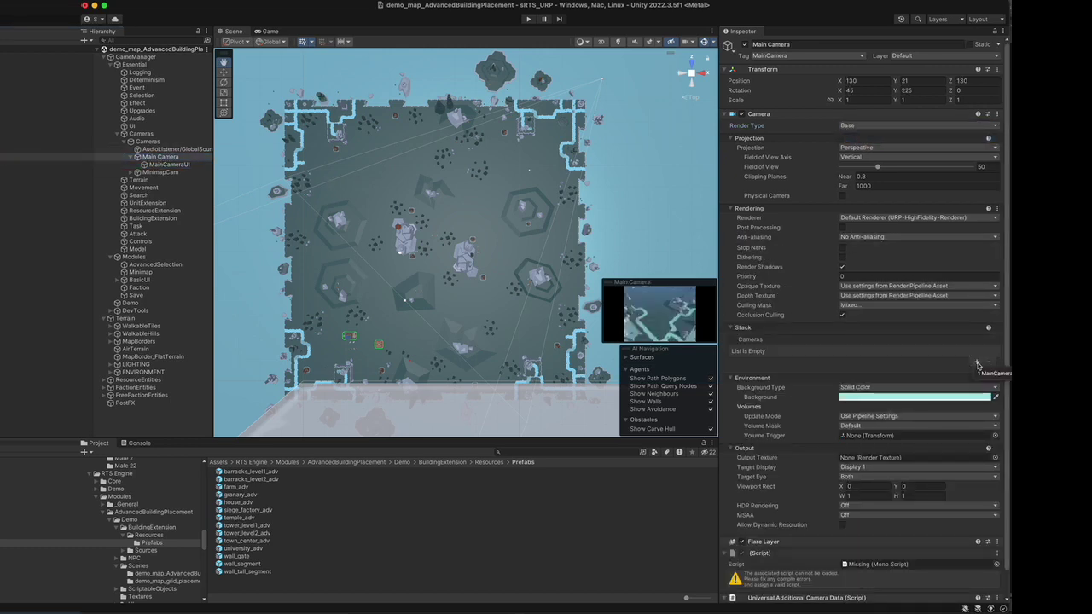
click(991, 370)
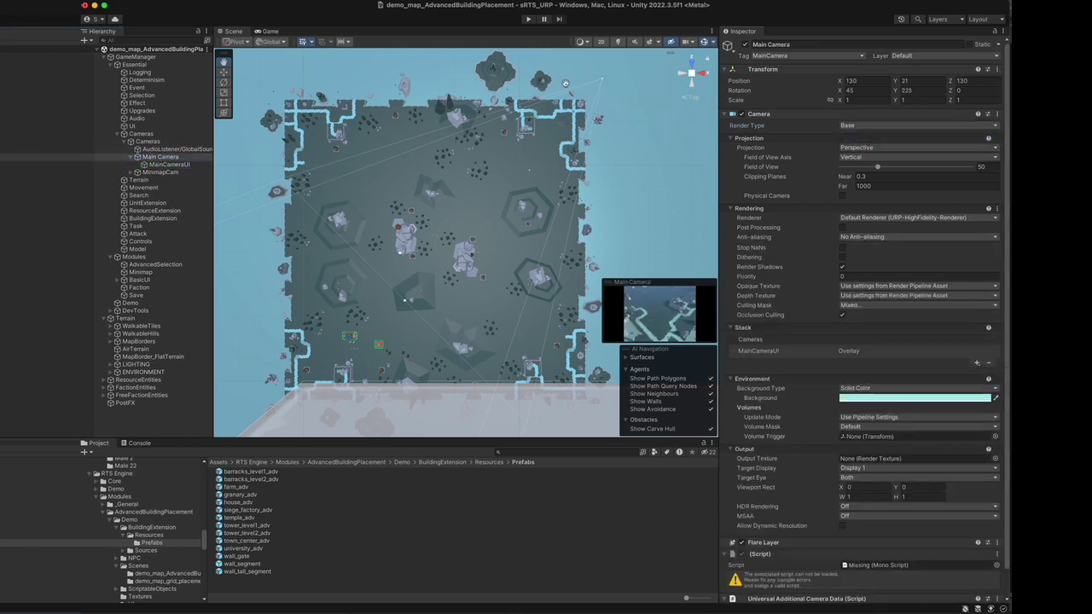
- Run the game, select a villager, trigger the third dev tool in the pause menu and resume playing
click(527, 21)
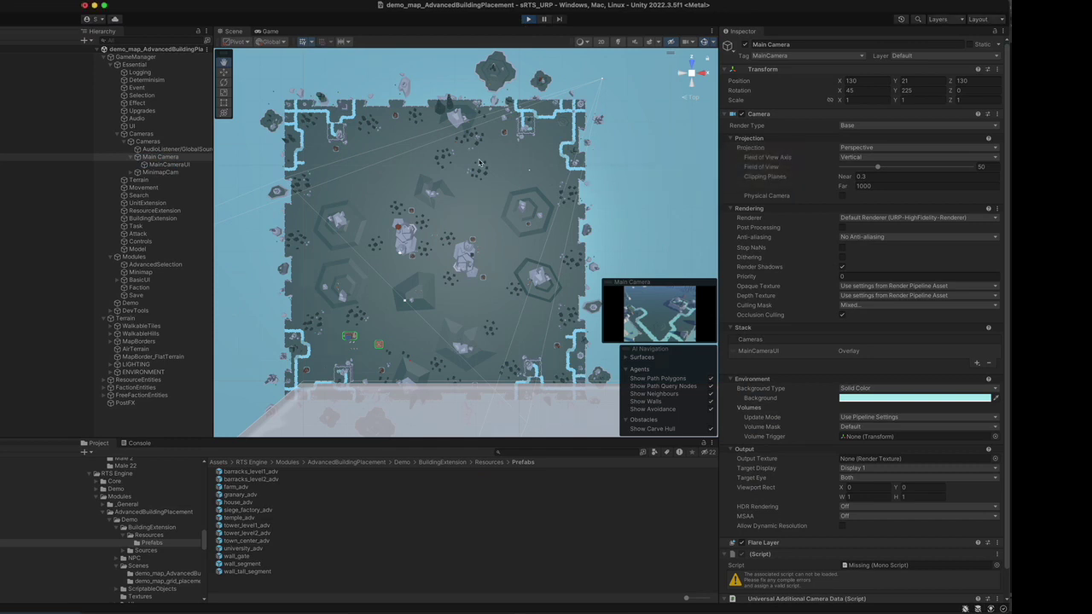
drag(588, 136, 627, 174)
click(703, 68)
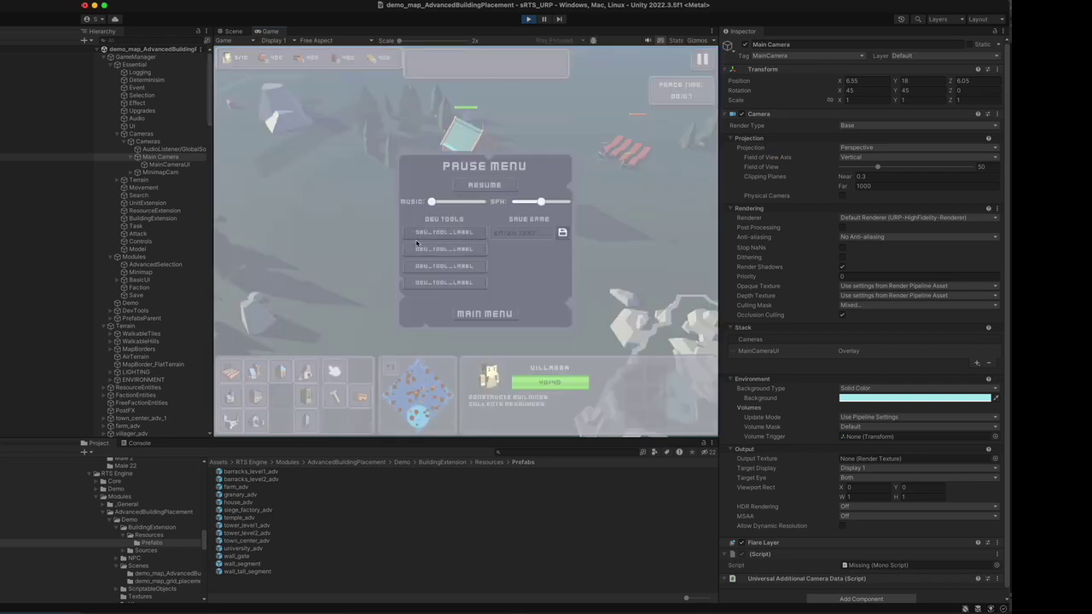
click(443, 265)
click(481, 188)
- Try to lay out a row of wall segments from the open ground towards the farm
middle_drag(517, 207, 339, 346)
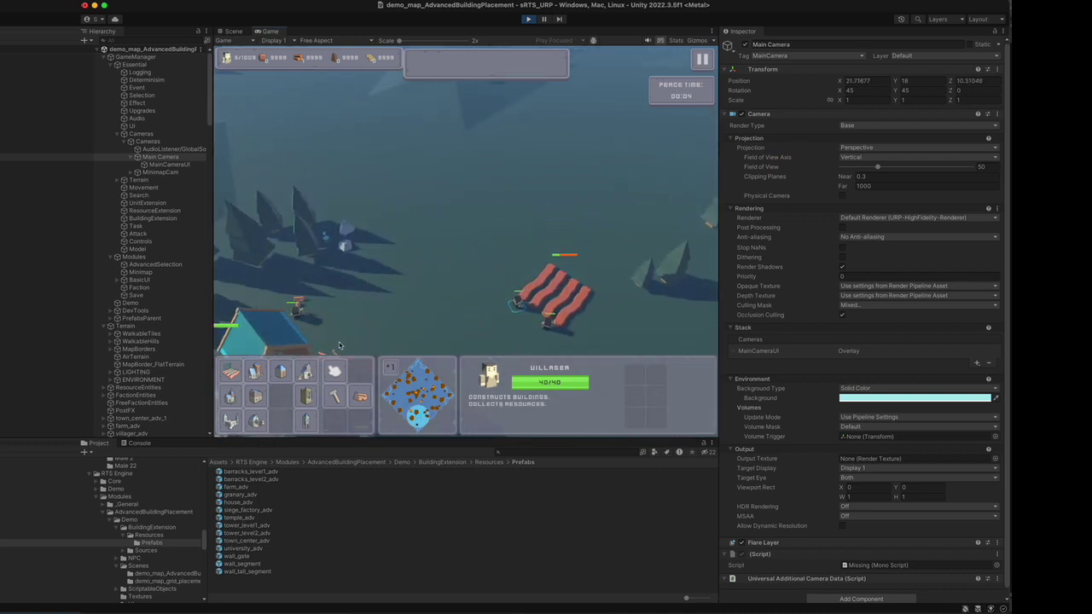
click(334, 371)
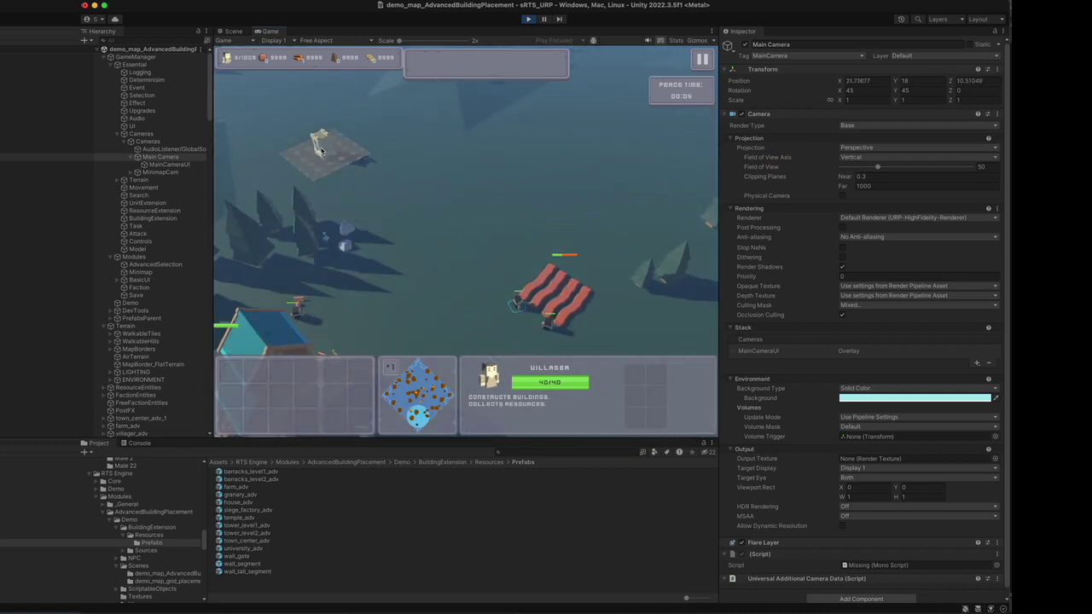
drag(415, 187, 633, 303)
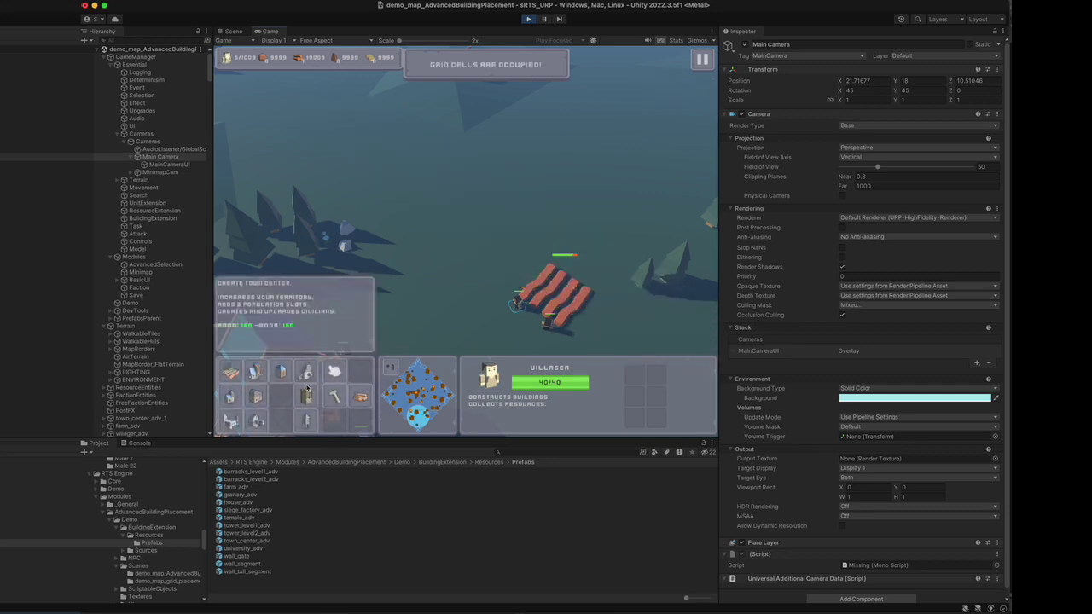
- Build a long diagonal wall across the open ground behind the trees and select one of its segments
click(306, 397)
drag(314, 93, 494, 224)
key(Up)
key(Left)
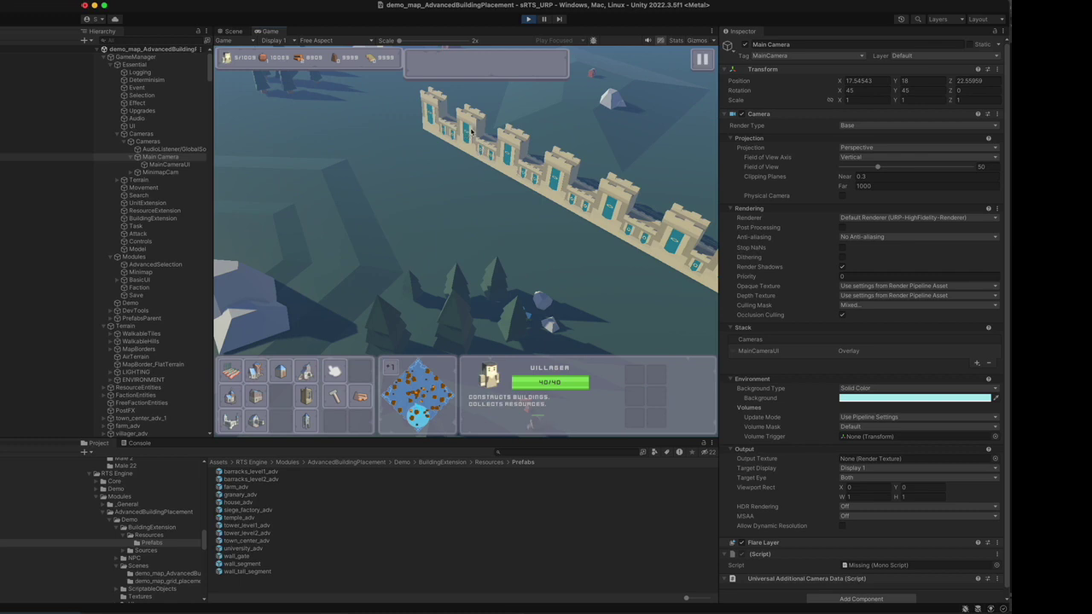
click(468, 129)
click(482, 155)
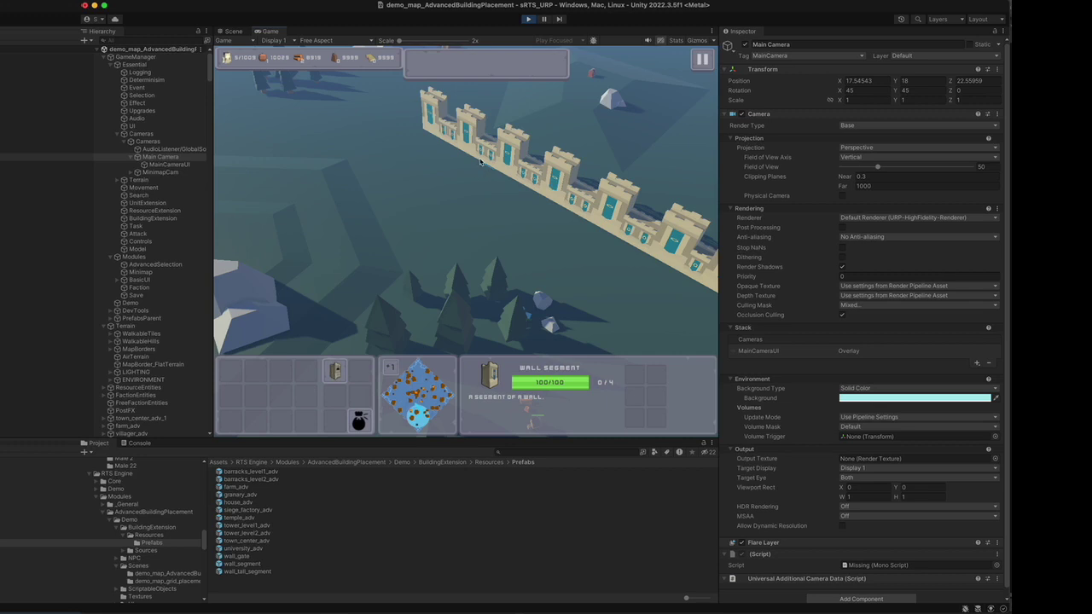
- Select a villager near the farm and build a second wall crossing the first one near its farm-side end
key(Right)
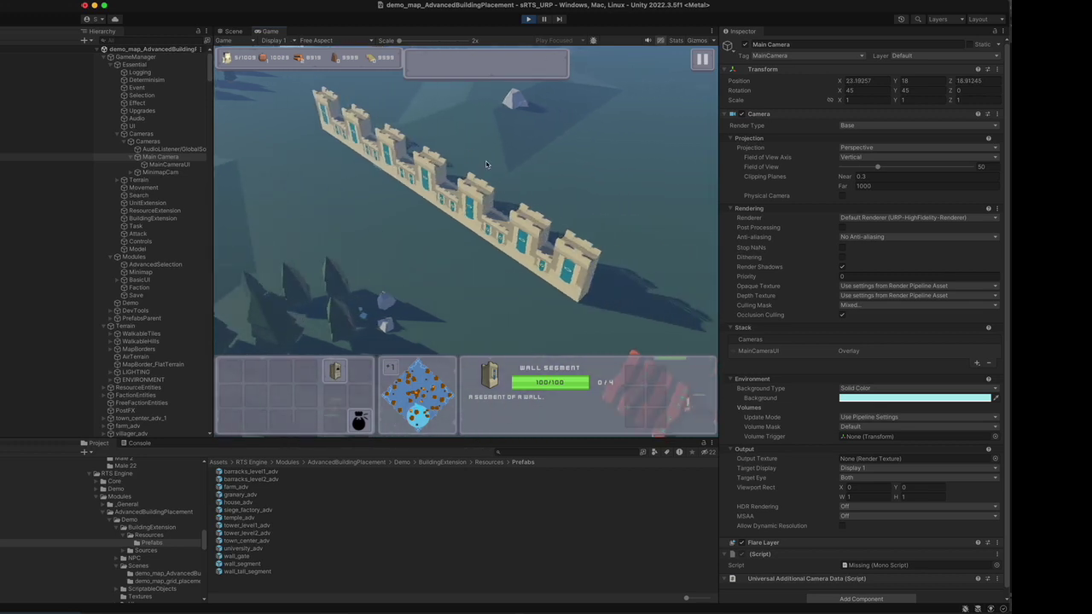
key(Down)
drag(644, 254, 701, 308)
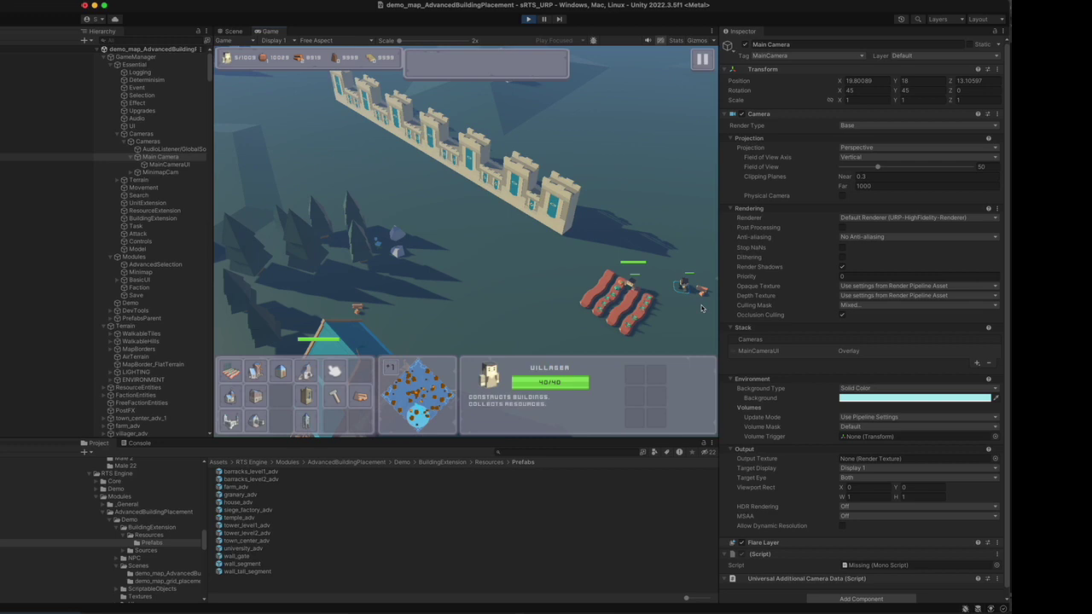
click(309, 398)
drag(431, 239, 570, 120)
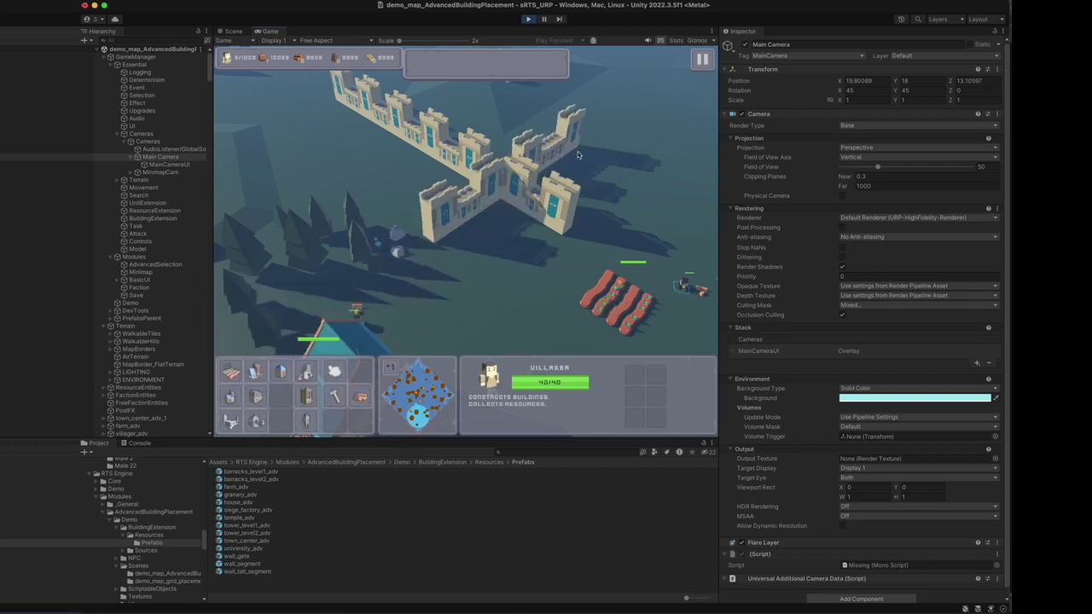
- Try to place further wall segments in front of and across the existing walls
click(305, 397)
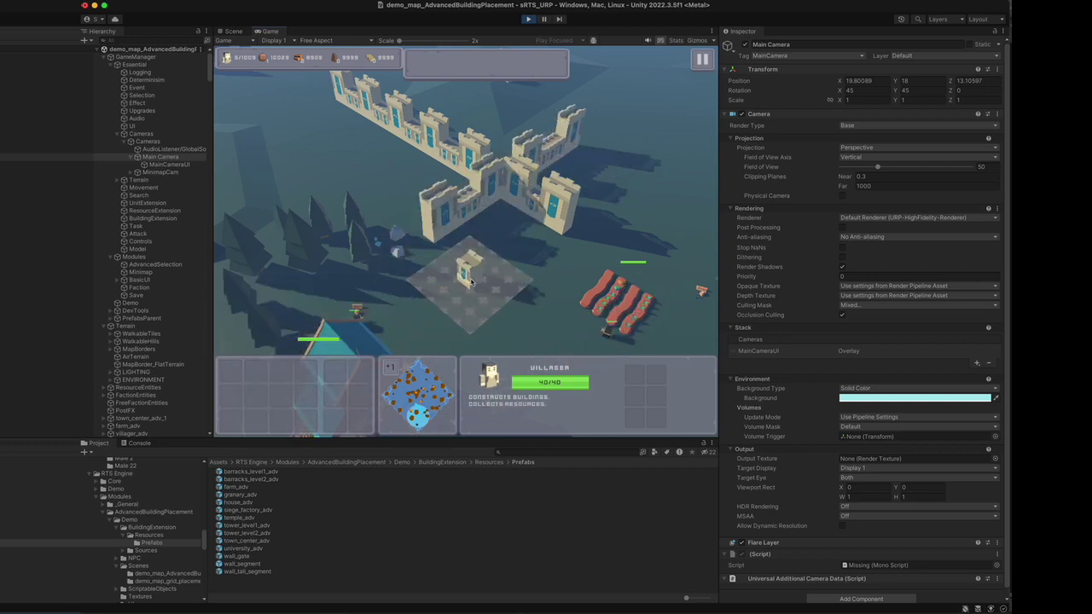
mouse_move(461, 273)
mouse_down()
mouse_move(416, 194)
mouse_move(405, 201)
mouse_move(477, 277)
mouse_up()
click(305, 397)
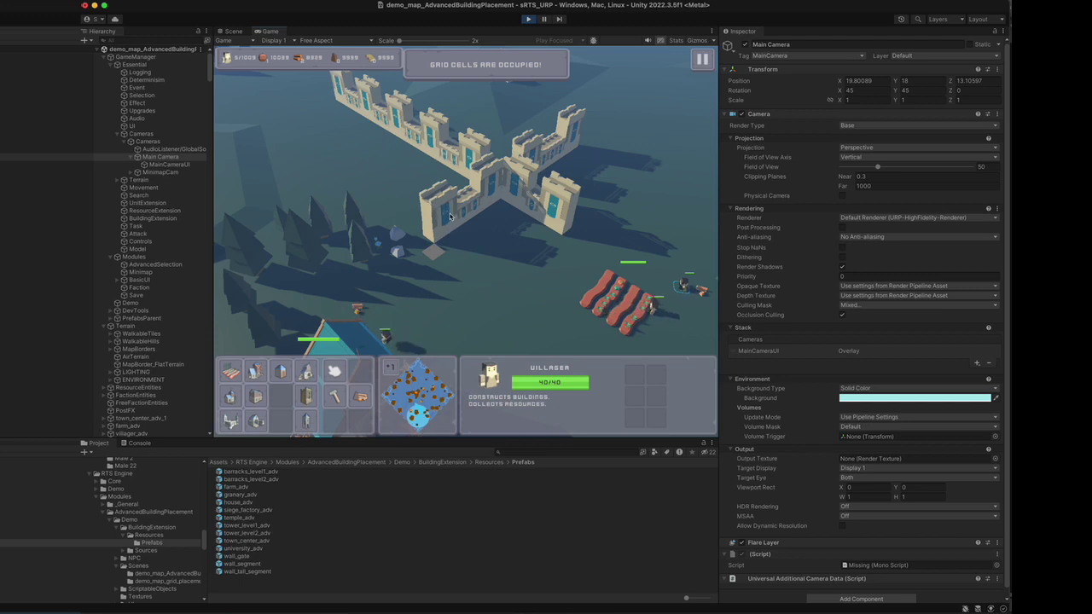
click(306, 396)
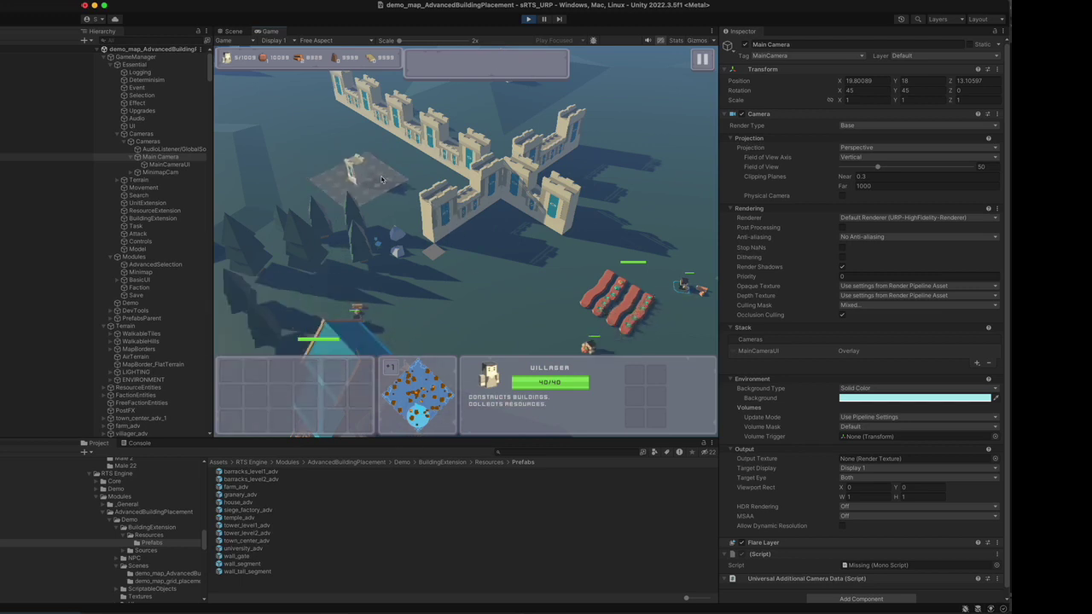
drag(389, 166, 479, 116)
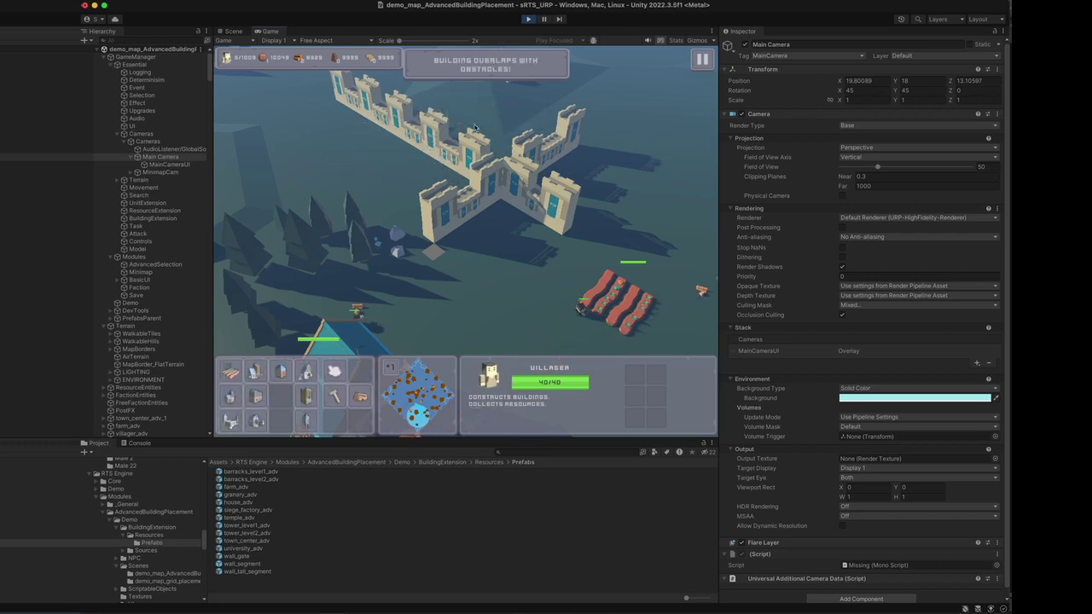
key(Right)
key(Up)
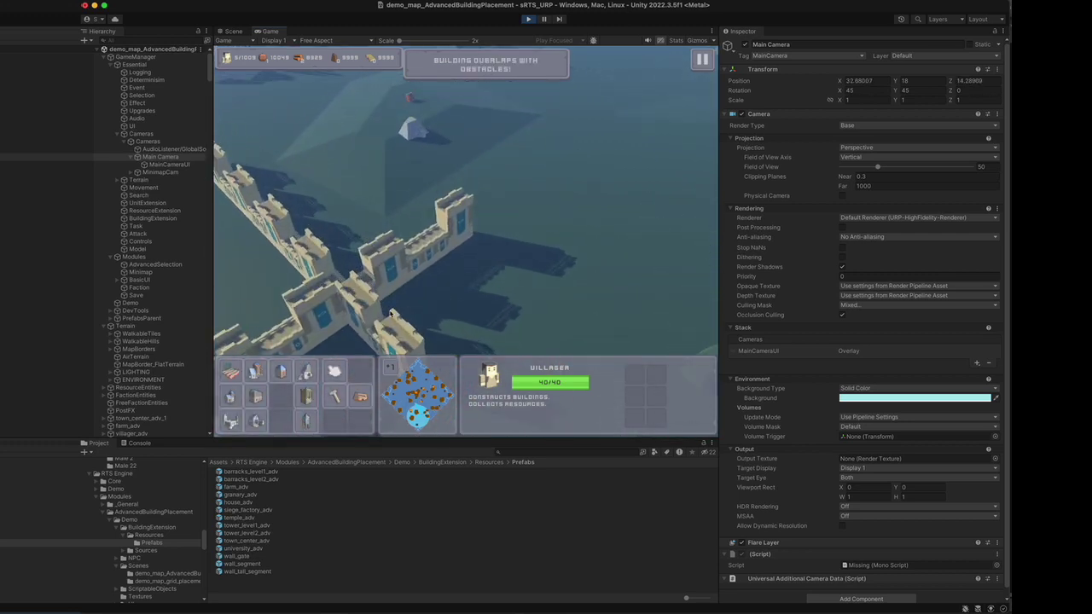
- Build a third wall across the free end of the second wall and look over all the crossing walls
click(310, 399)
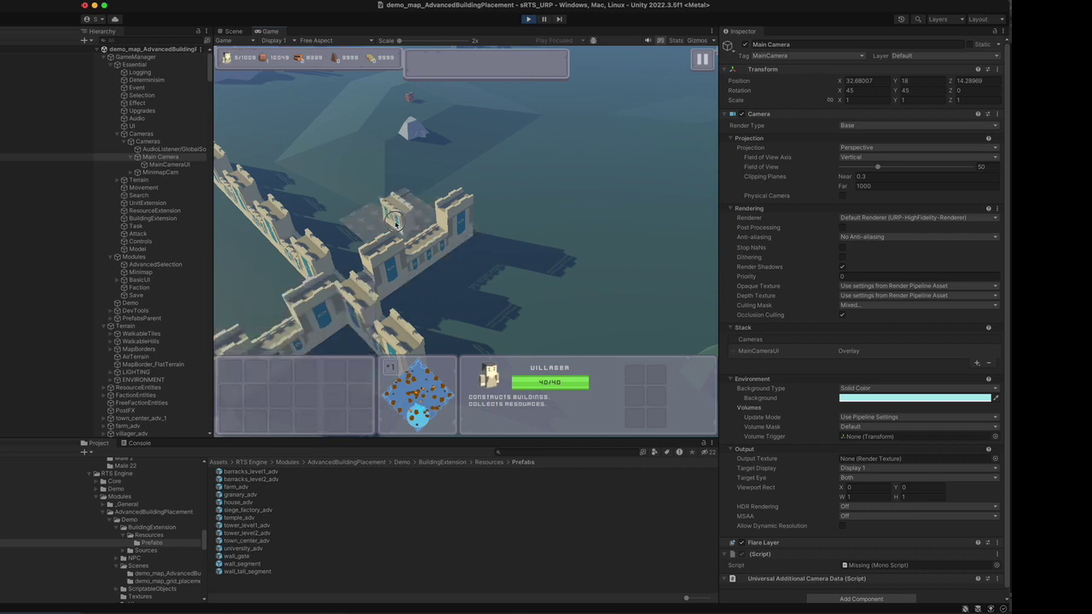
drag(453, 271, 546, 333)
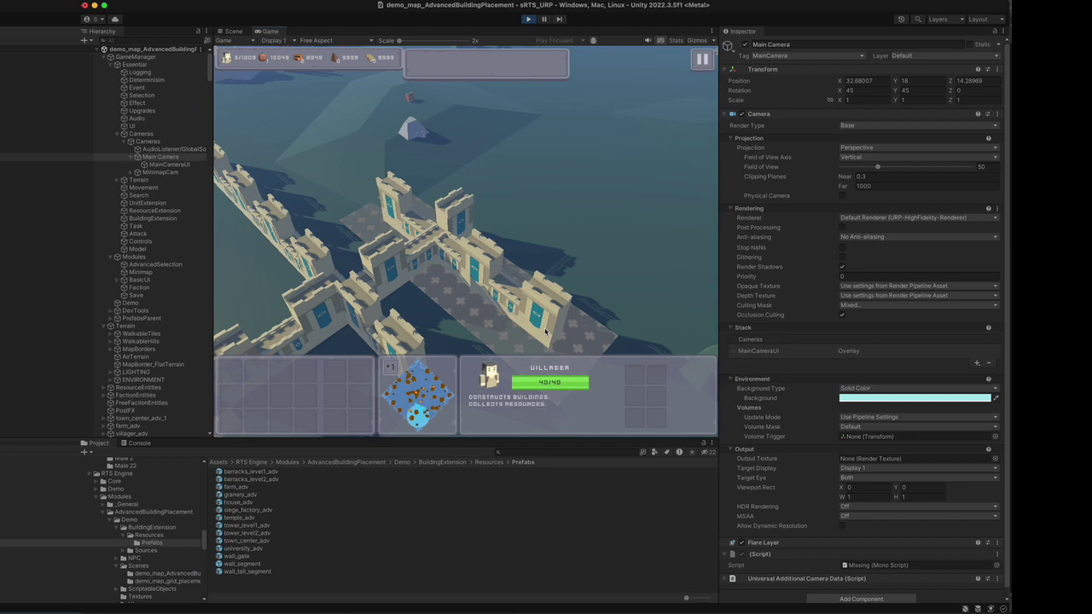
drag(546, 333, 546, 333)
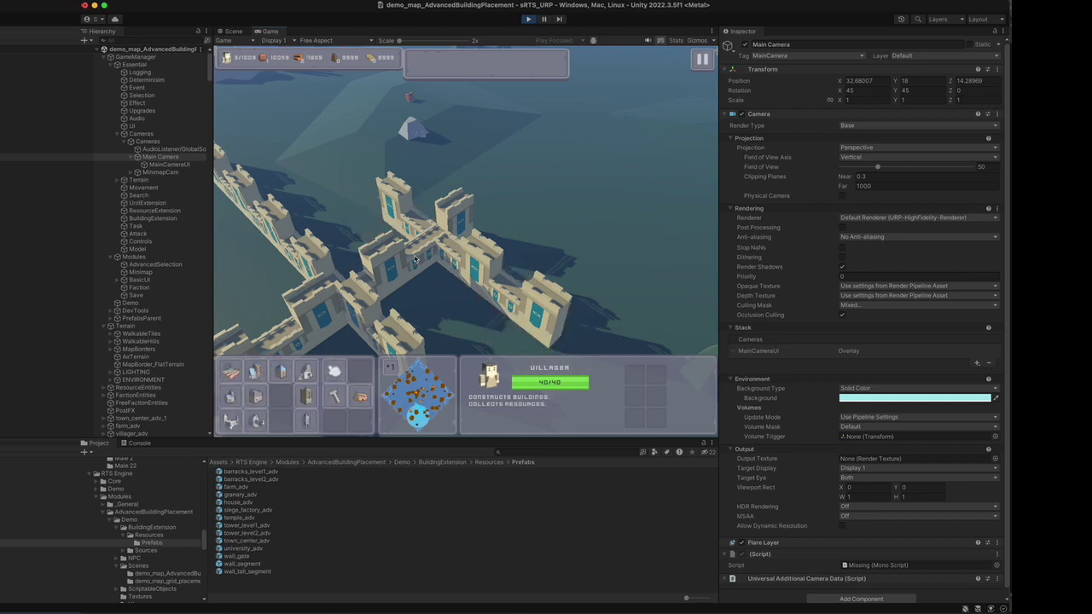
key(Down)
key(Right)
key(Left)
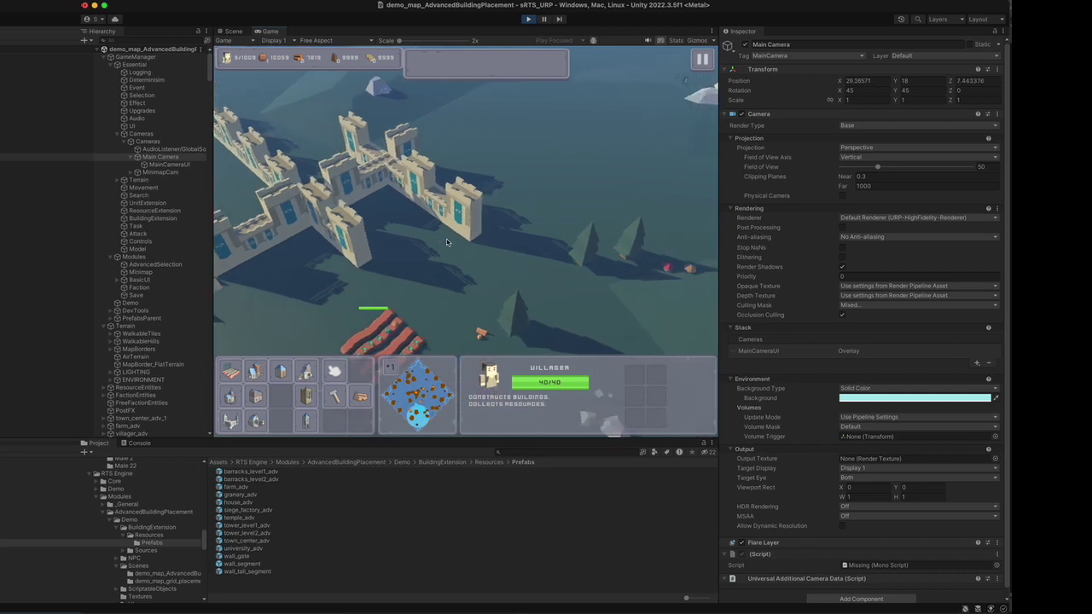
key(Left)
key(w)
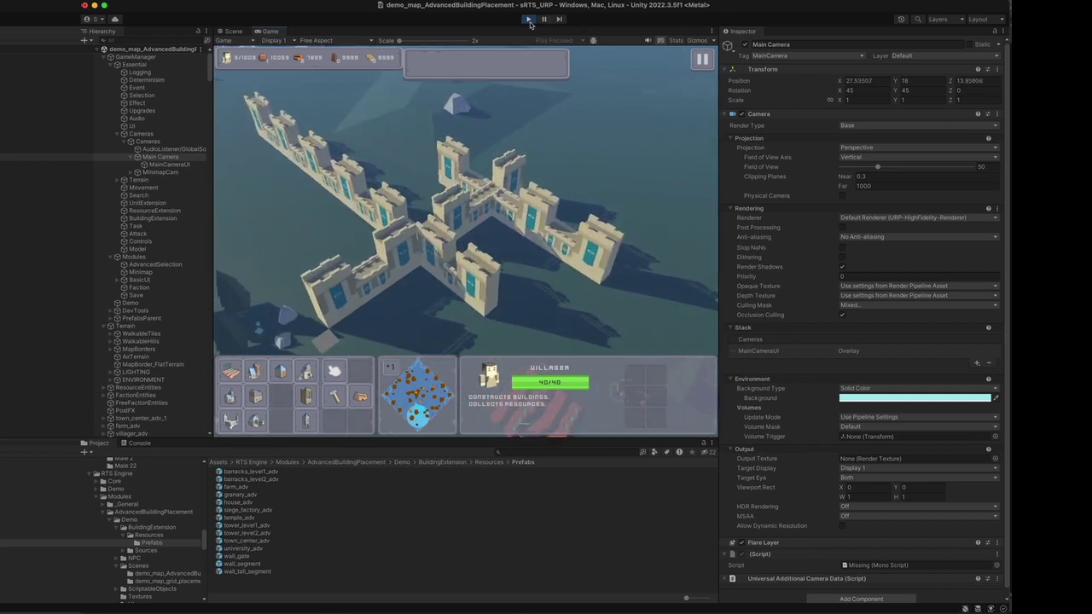
- Stop the running game and open the map_3 scene from _SRTS/Scenes/map3 without saving the demo scene's changes
click(529, 20)
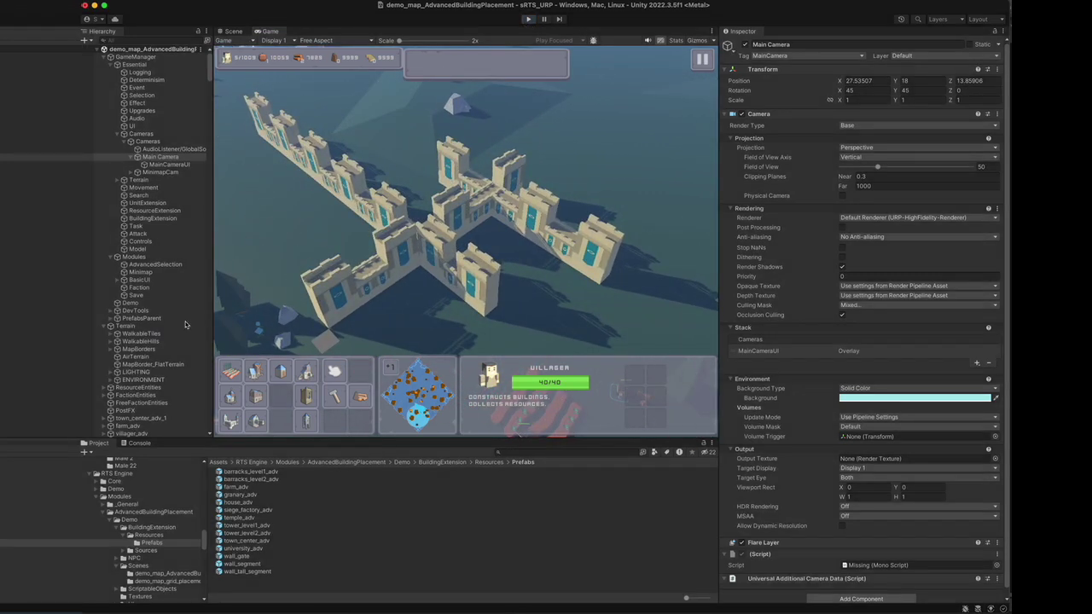
scroll(174, 528, down, 5)
click(123, 542)
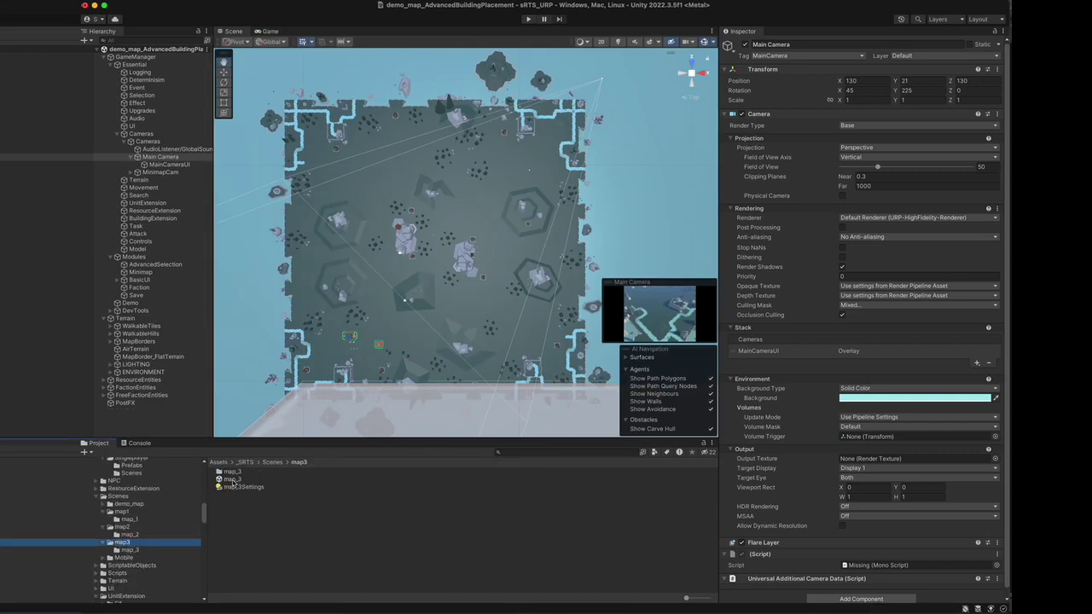
double_click(231, 479)
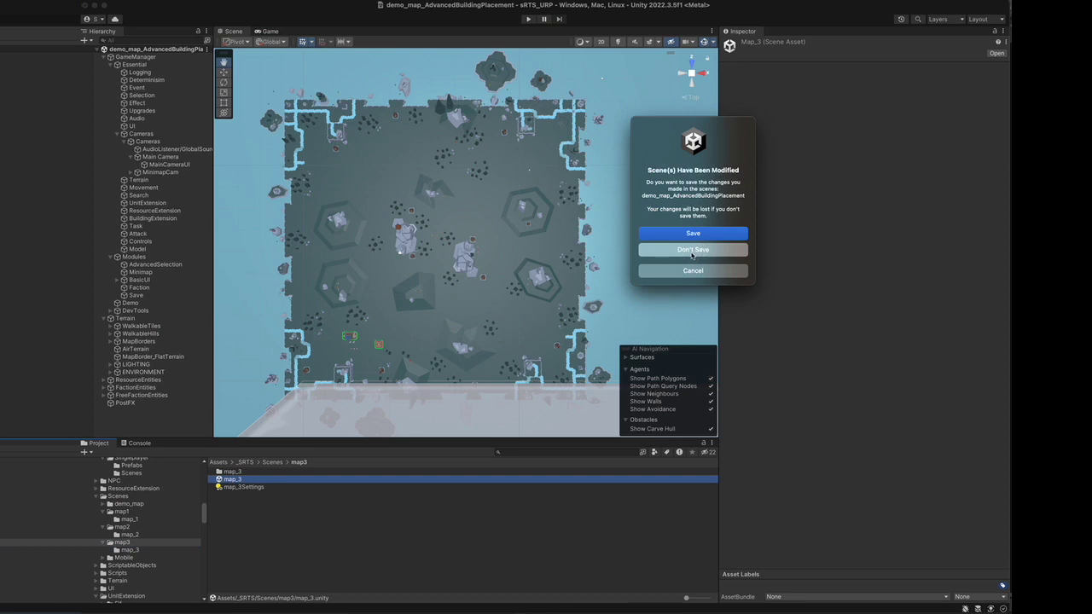
scroll(163, 527, up, 2)
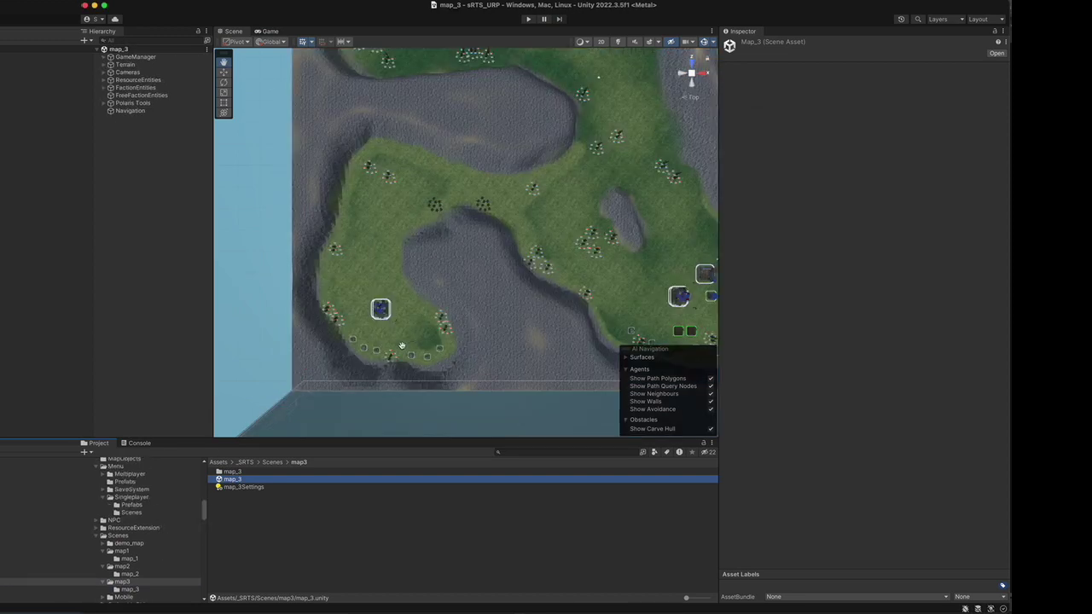
drag(593, 256, 440, 294)
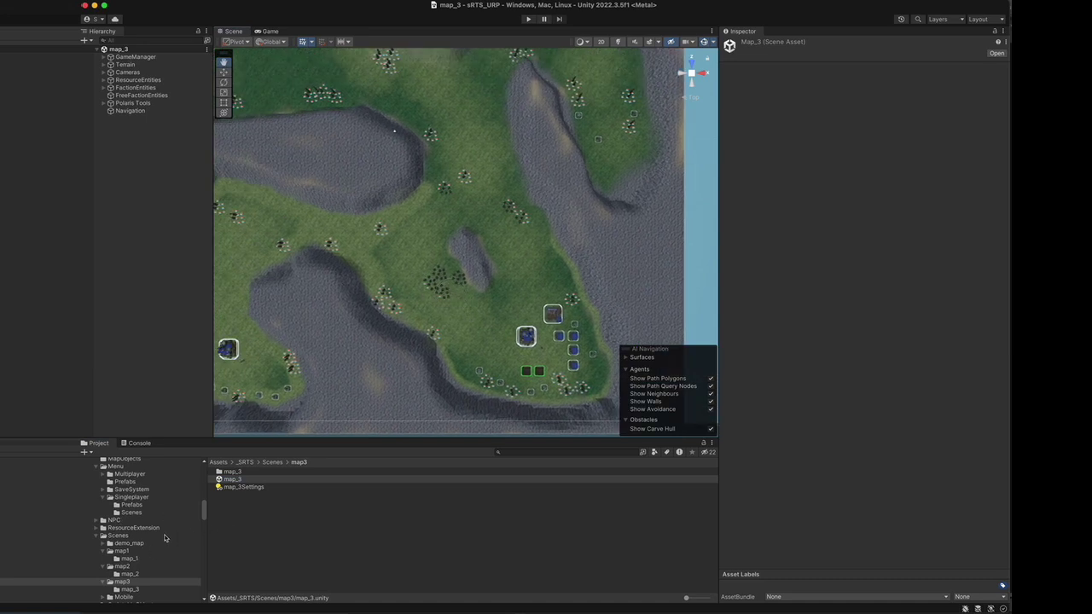
- Open the human_wall_long_lvl1 prefab from the BuildingExtension/Human/Resources/Prefabs folder
scroll(134, 510, up, 5)
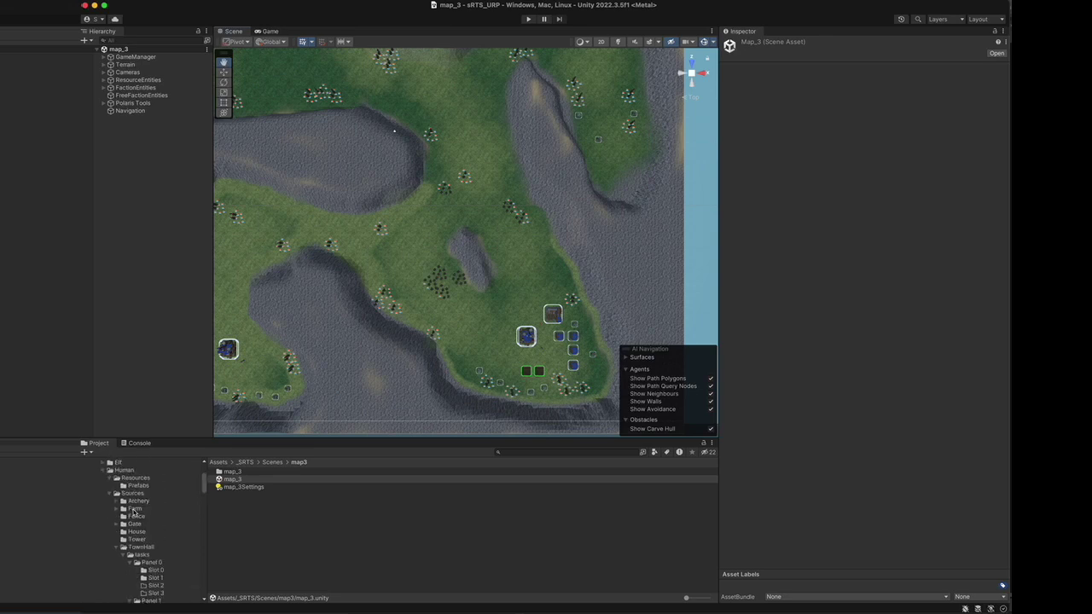
click(138, 485)
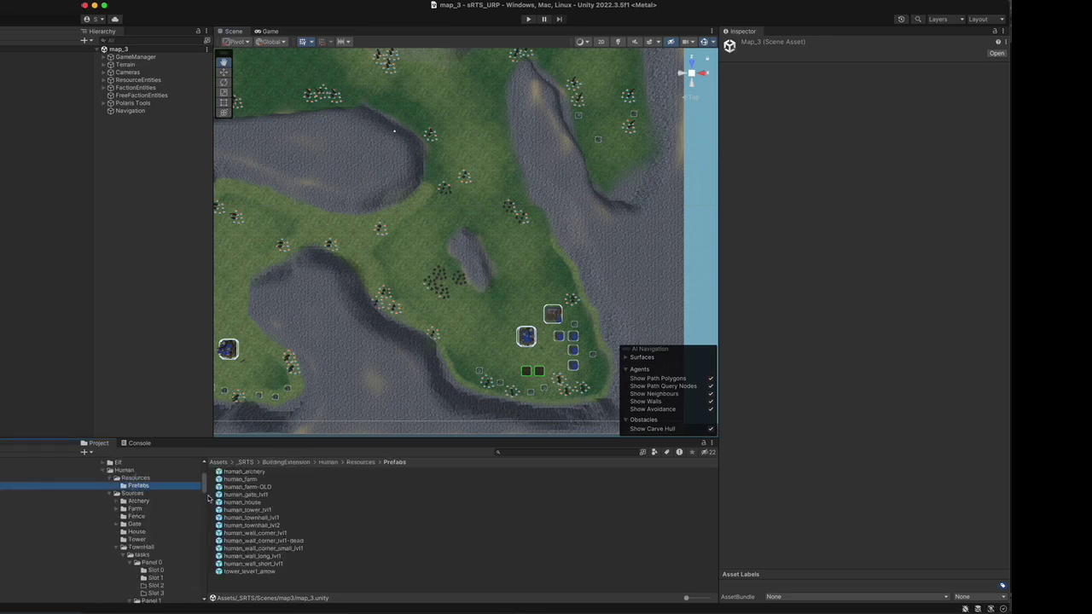
double_click(254, 556)
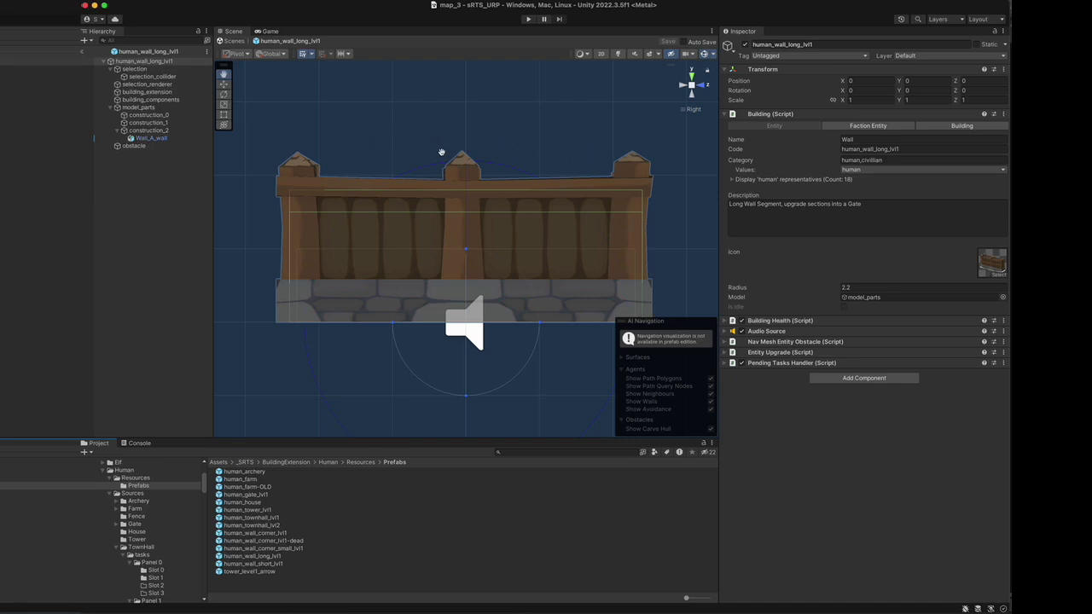
- Examine the long wall's building_extension grid area, segmentation settings and pivot point options, and view the wall from above
click(157, 92)
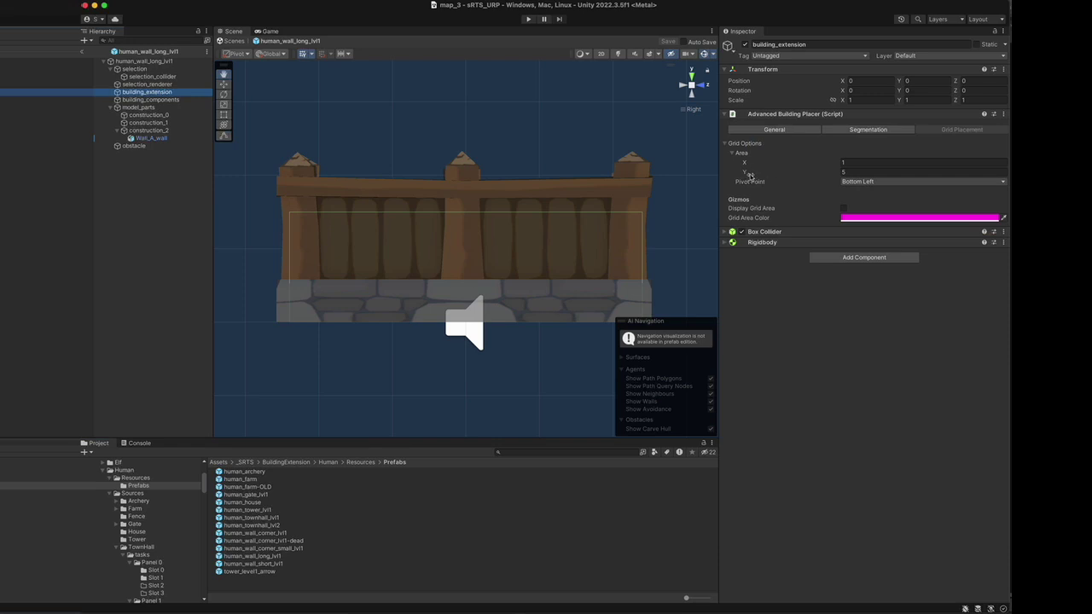
click(859, 173)
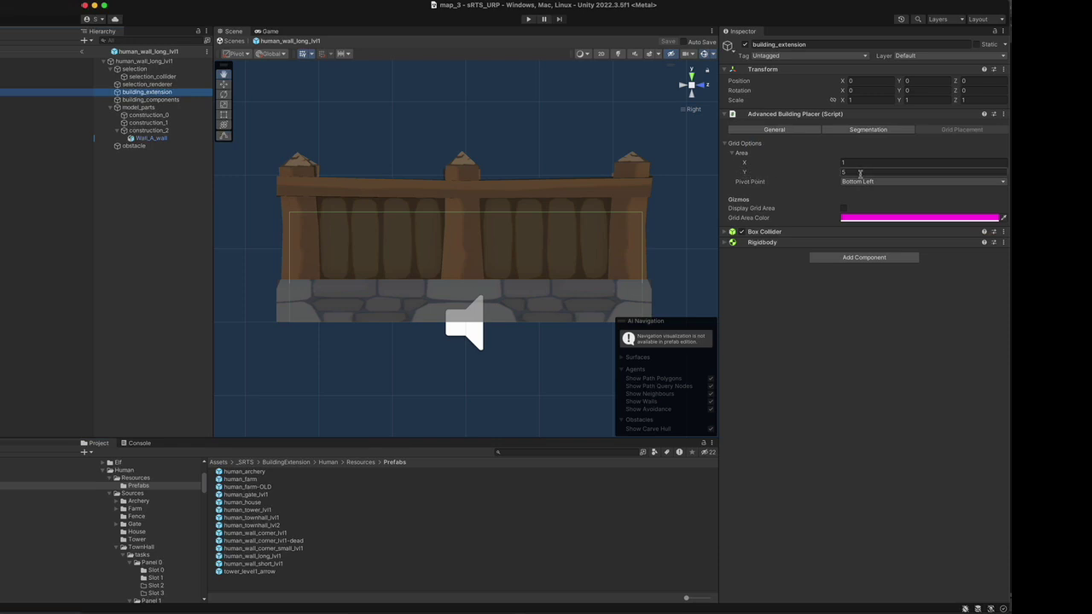
click(866, 129)
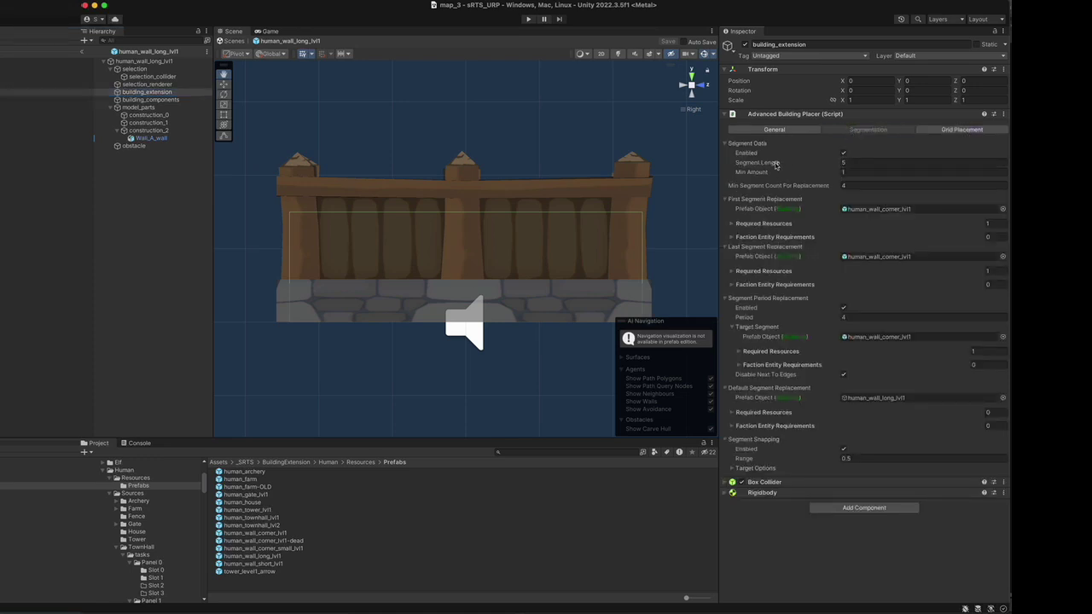
click(943, 132)
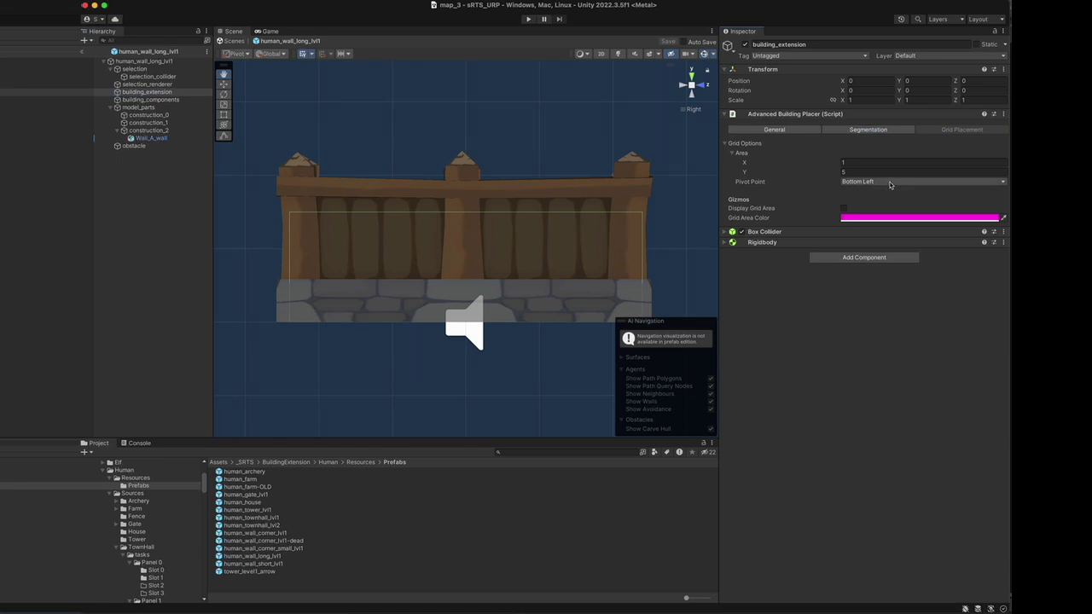
click(890, 183)
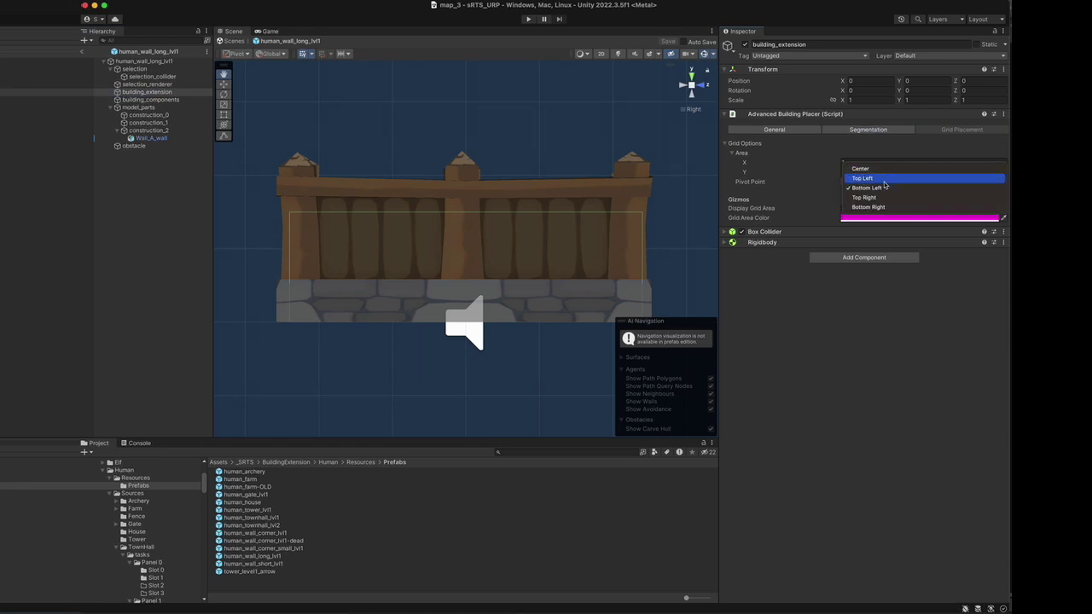
click(833, 308)
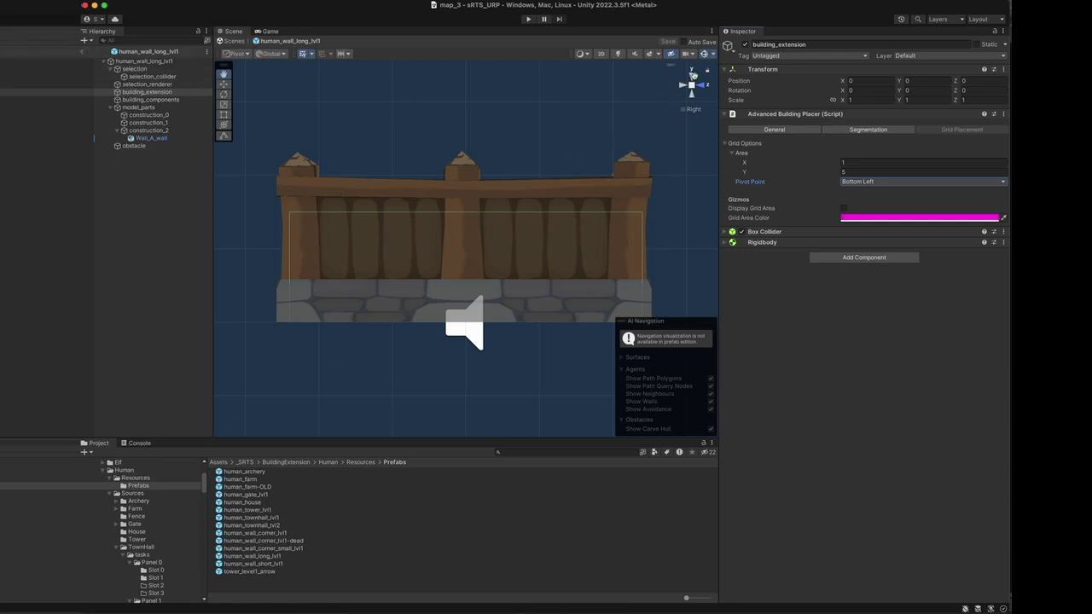
click(693, 76)
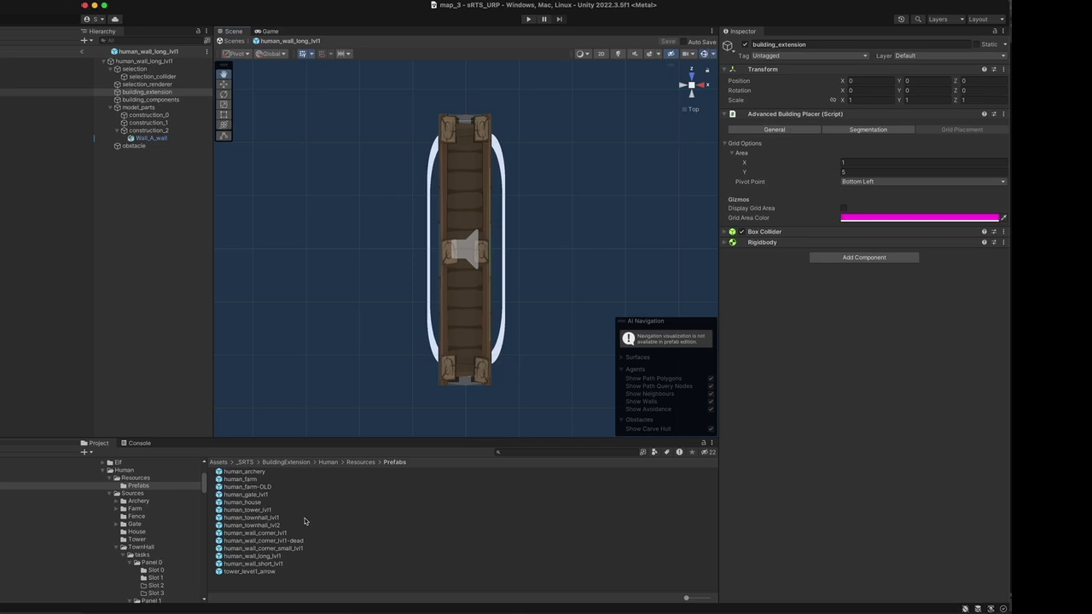
- Open the human_wall_corner_lvl1 prefab and inspect the corner model from its back and right sides
double_click(256, 533)
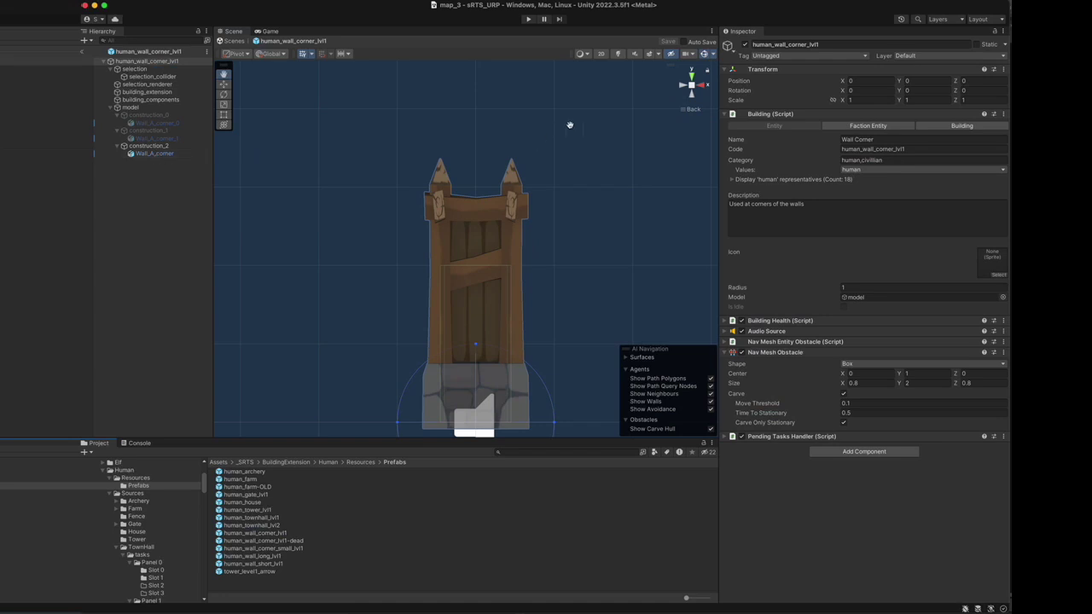
click(701, 84)
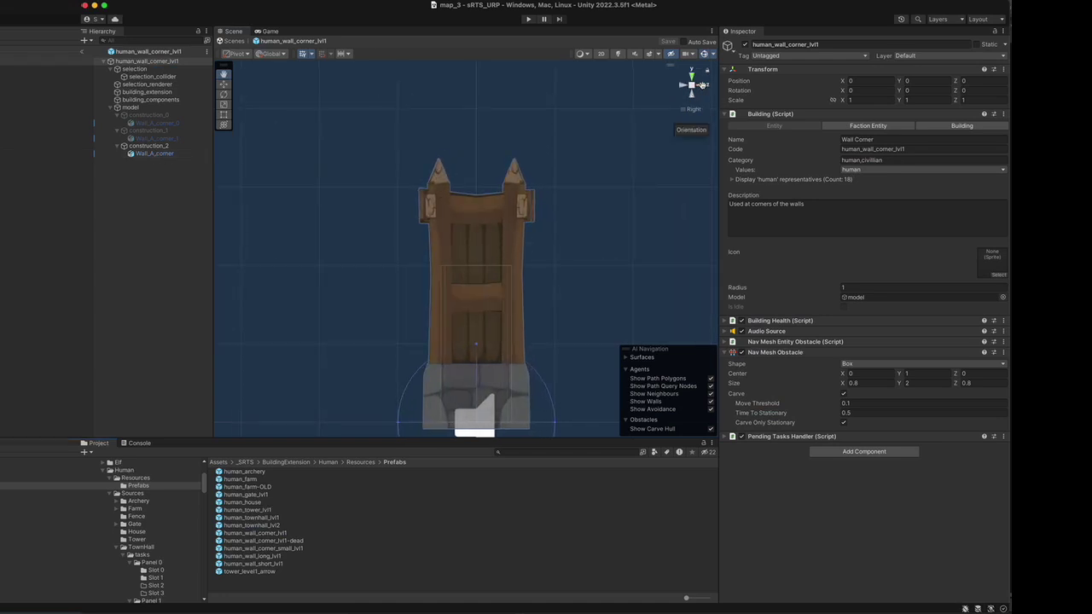
click(701, 84)
click(701, 84)
click(701, 84)
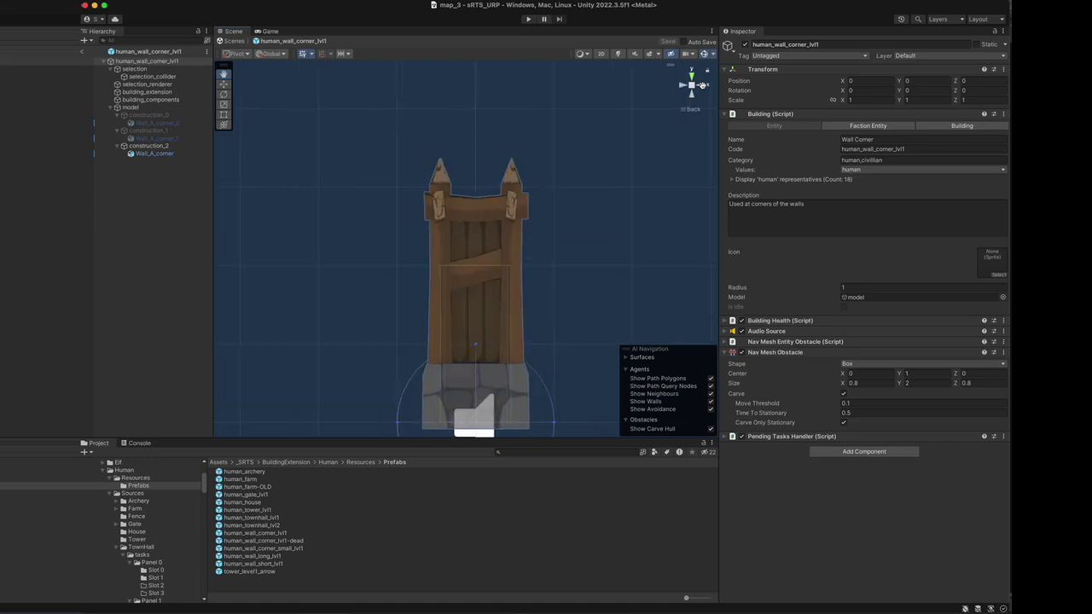
- Review the corner's building_extension general, segmentation and grid placement settings and expand its Box Collider
click(161, 92)
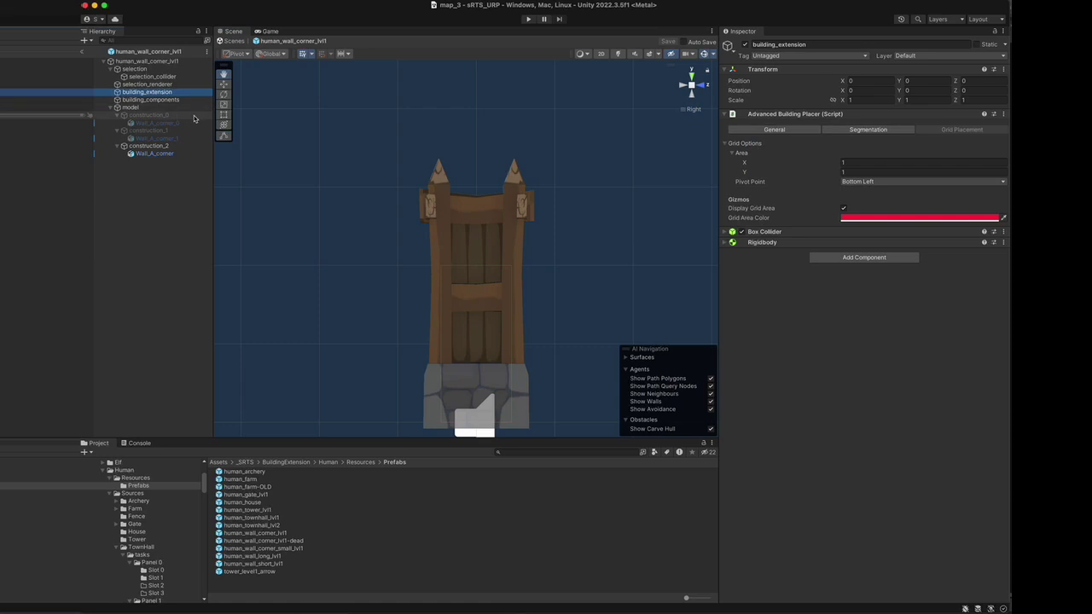
click(789, 133)
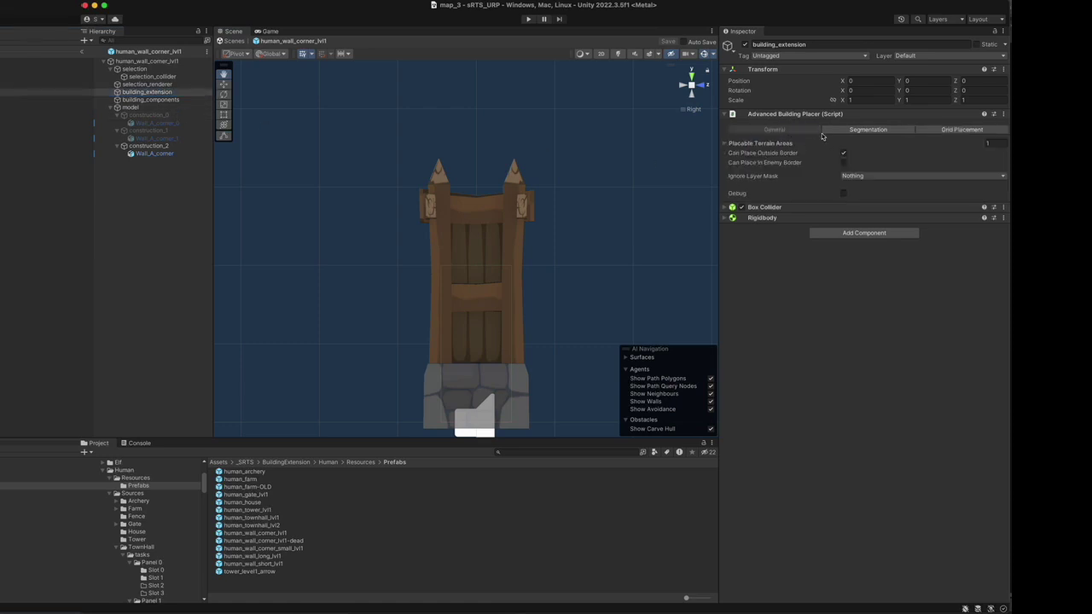
click(845, 133)
click(798, 133)
click(868, 130)
click(963, 132)
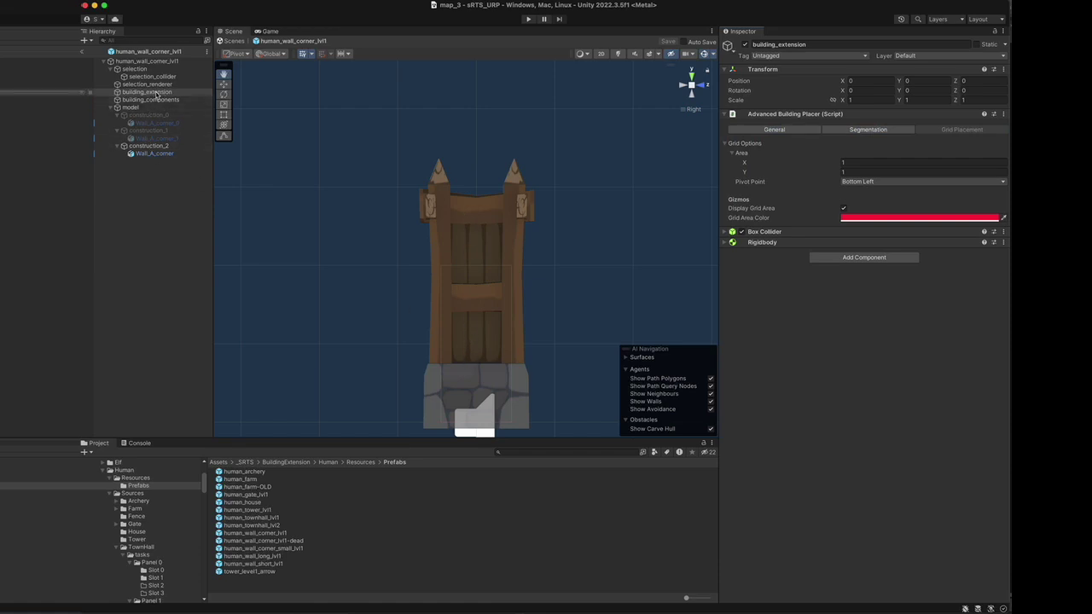
click(725, 232)
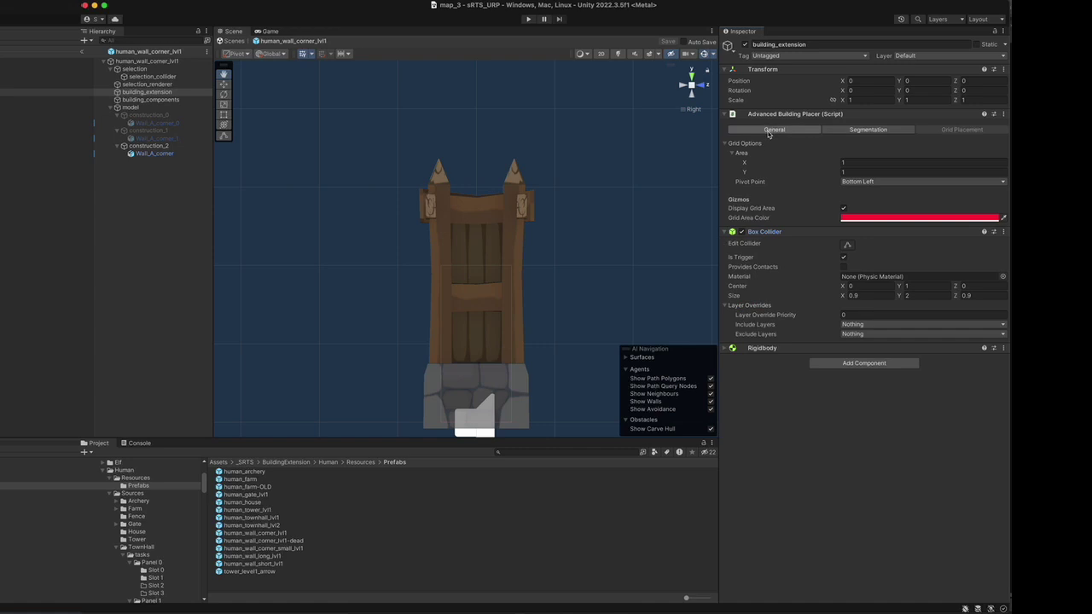
- Compare the corner's selection_collider box size with the building_extension box collider and check the selection_renderer settings
click(146, 61)
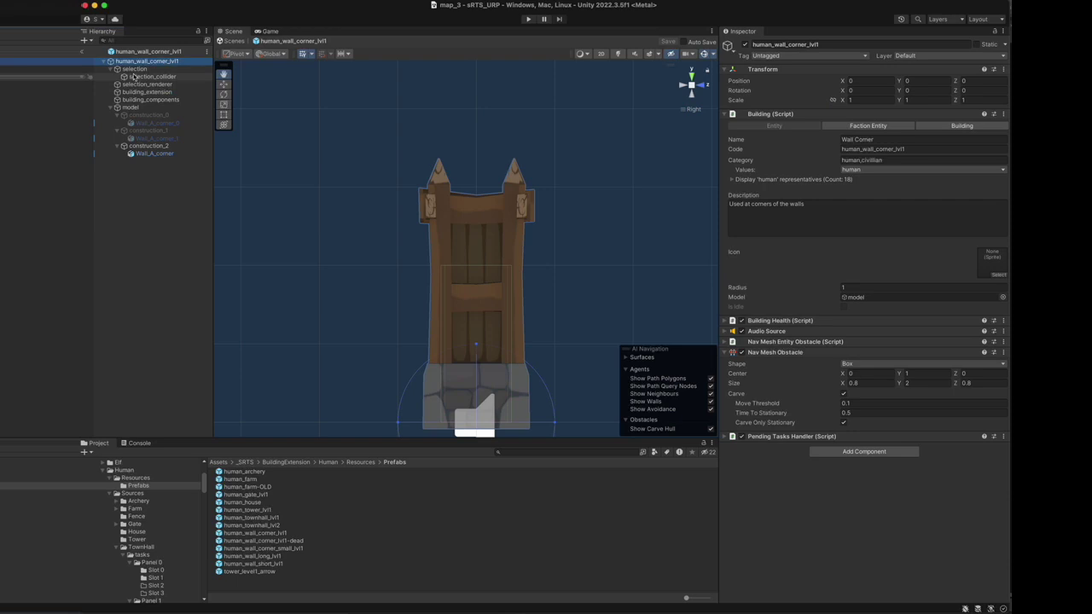
click(134, 69)
click(140, 77)
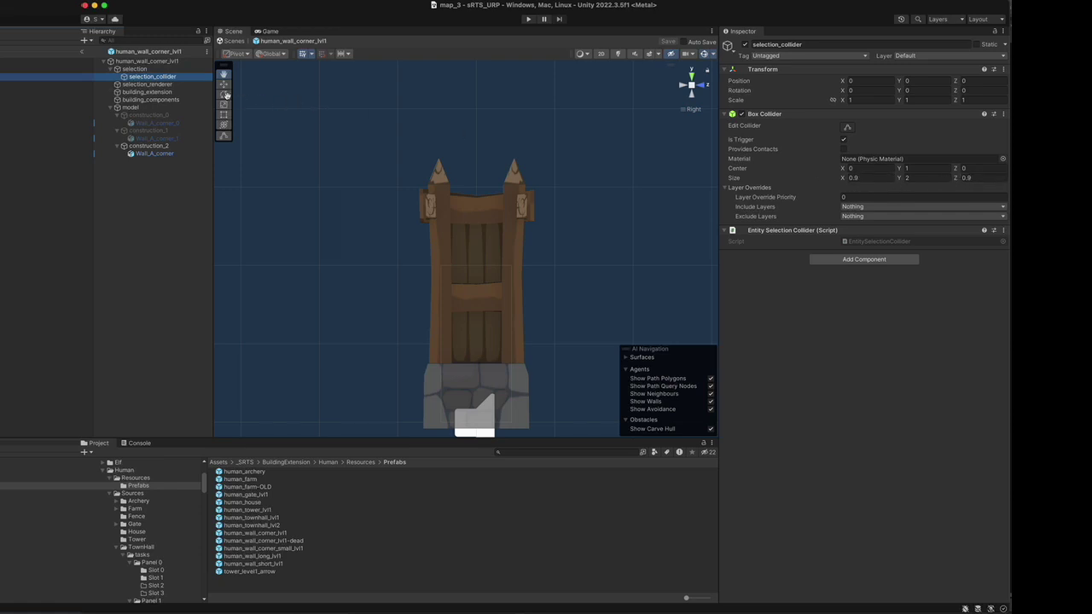
click(162, 91)
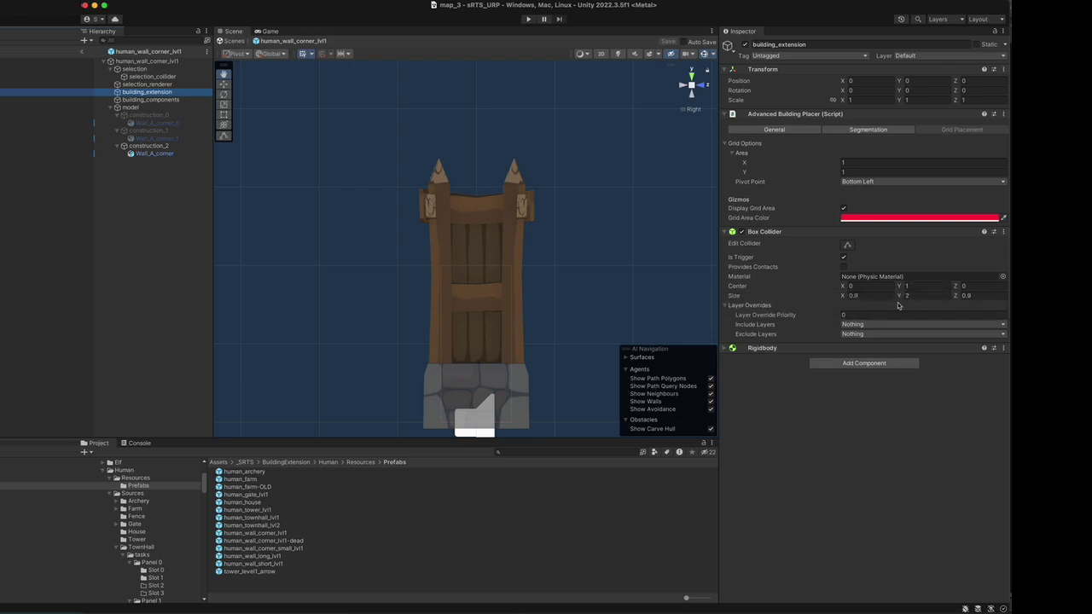
click(167, 78)
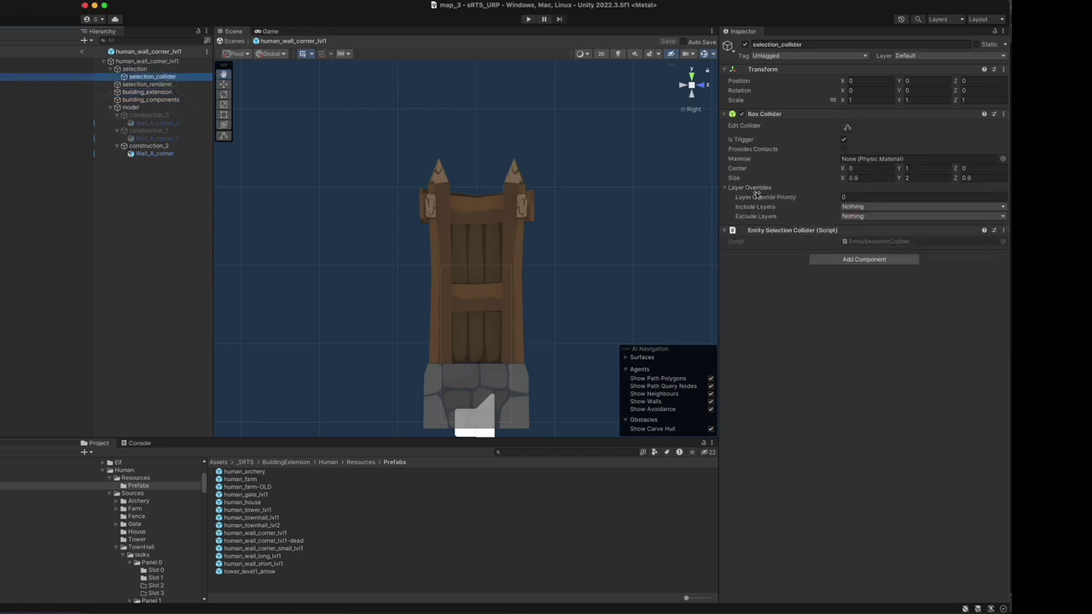
click(156, 86)
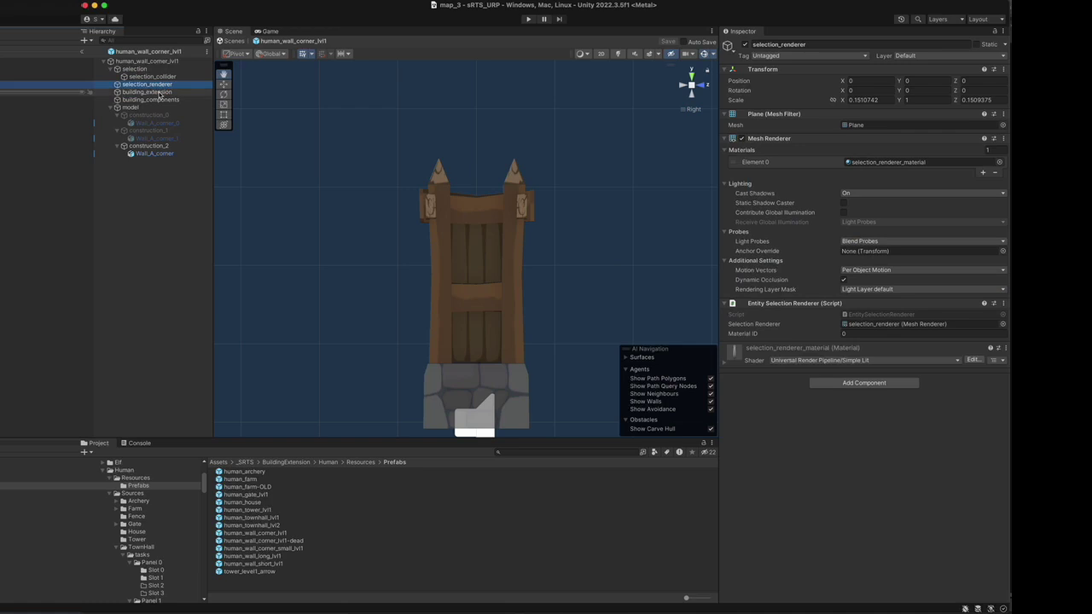
click(158, 92)
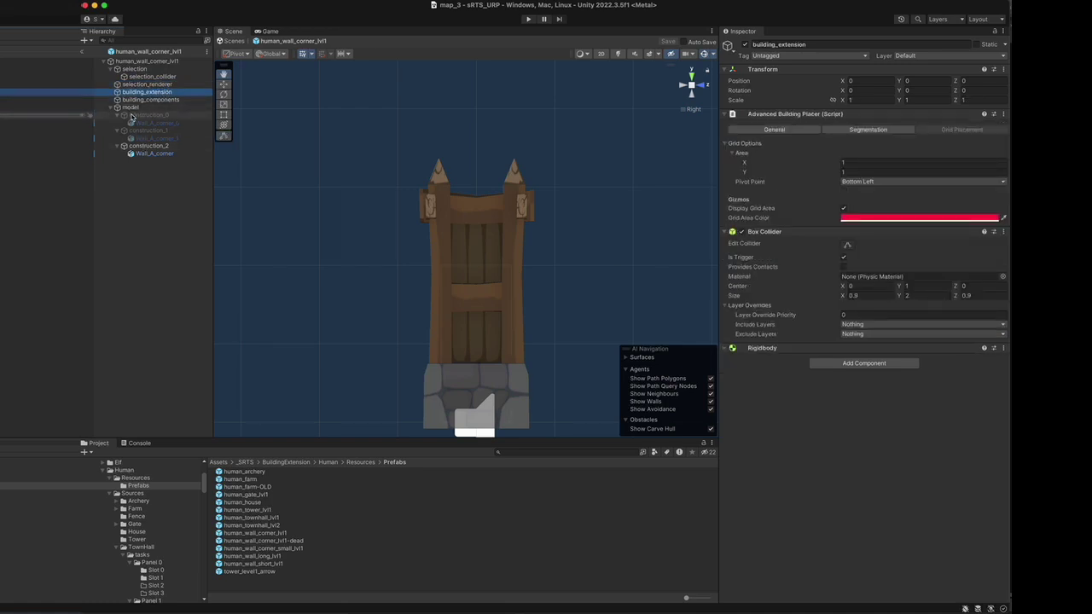
- Check the Nav Mesh Obstacle size on the corner's root object against the building_extension's Box Collider
click(144, 61)
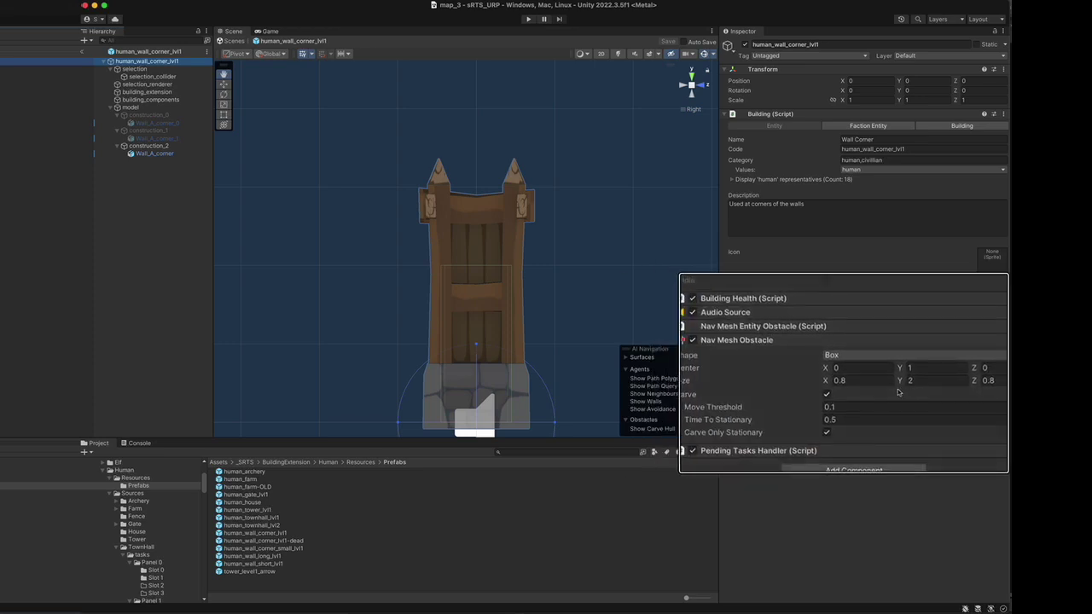
key(Down)
key(Down)
key(Down)
key(Down)
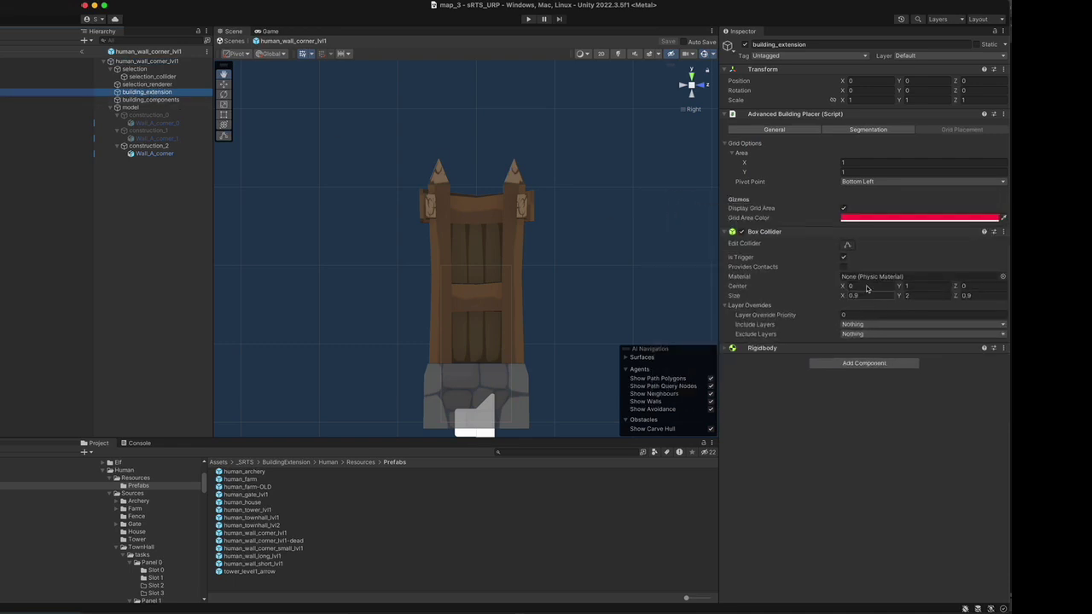
- Recheck the wall corner's building_extension placer settings for terrain areas, segmentation and grid area after glancing at its model object
click(129, 108)
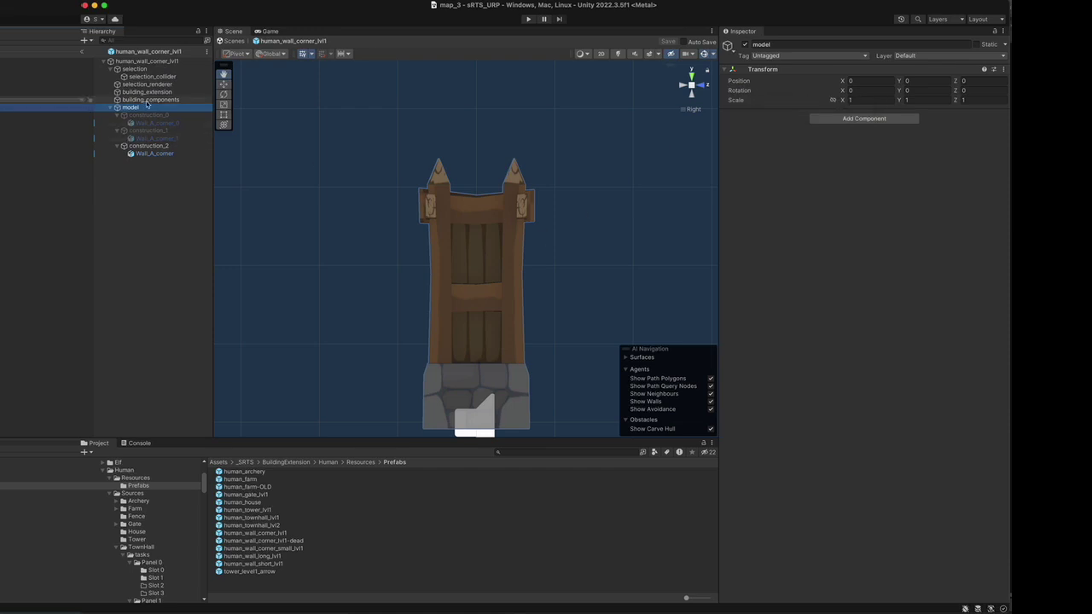
click(147, 93)
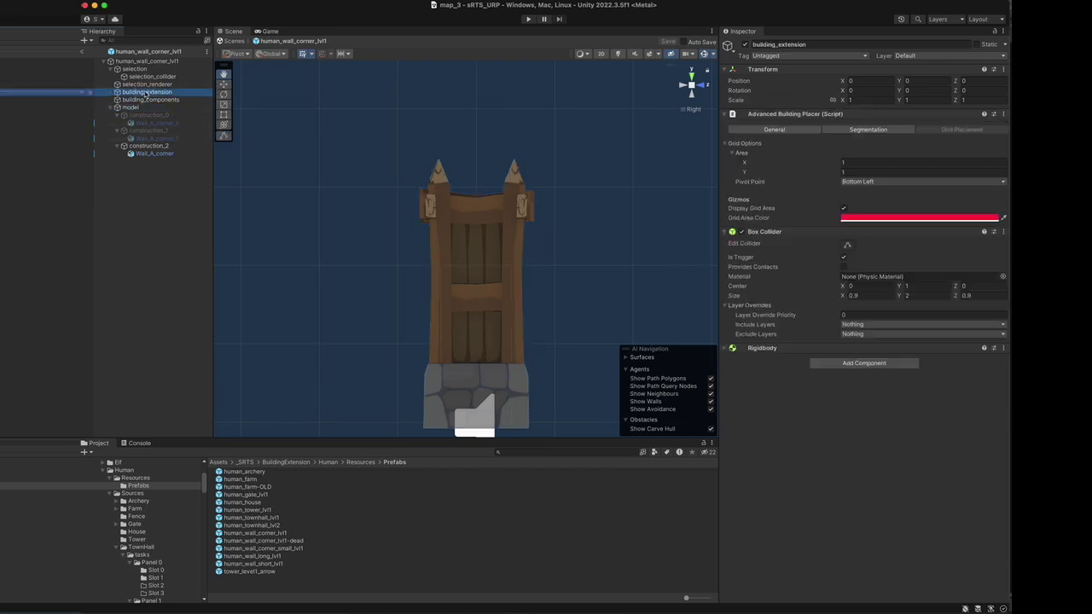
click(774, 130)
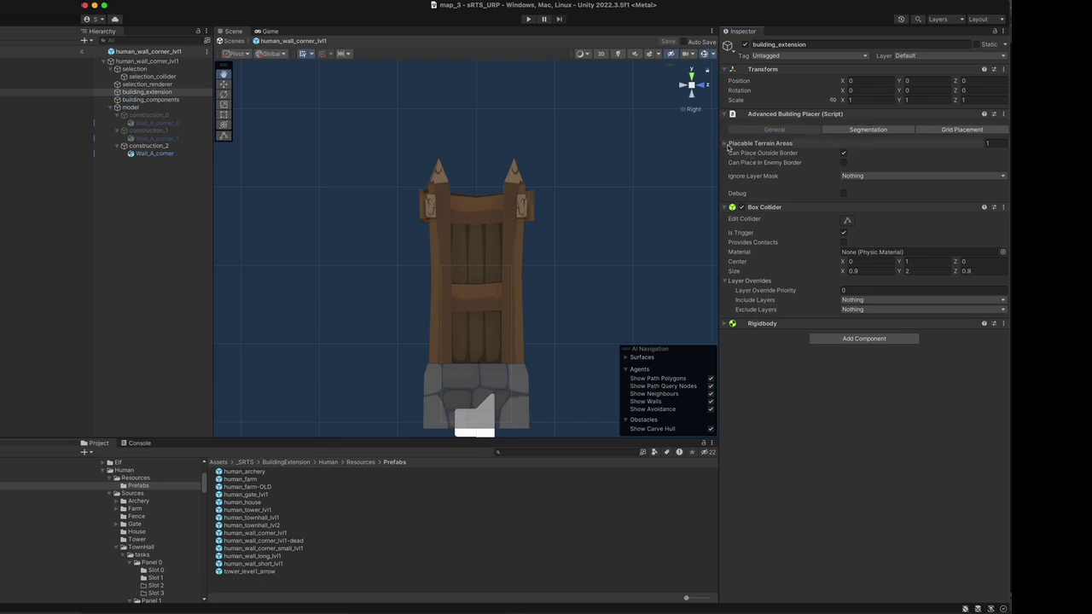
click(725, 144)
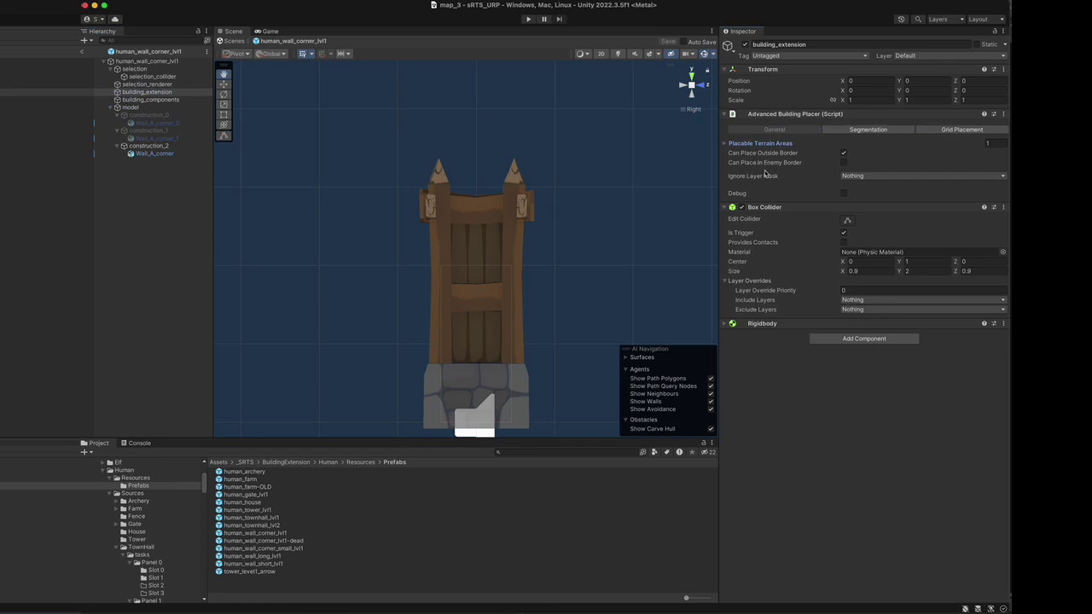
click(863, 129)
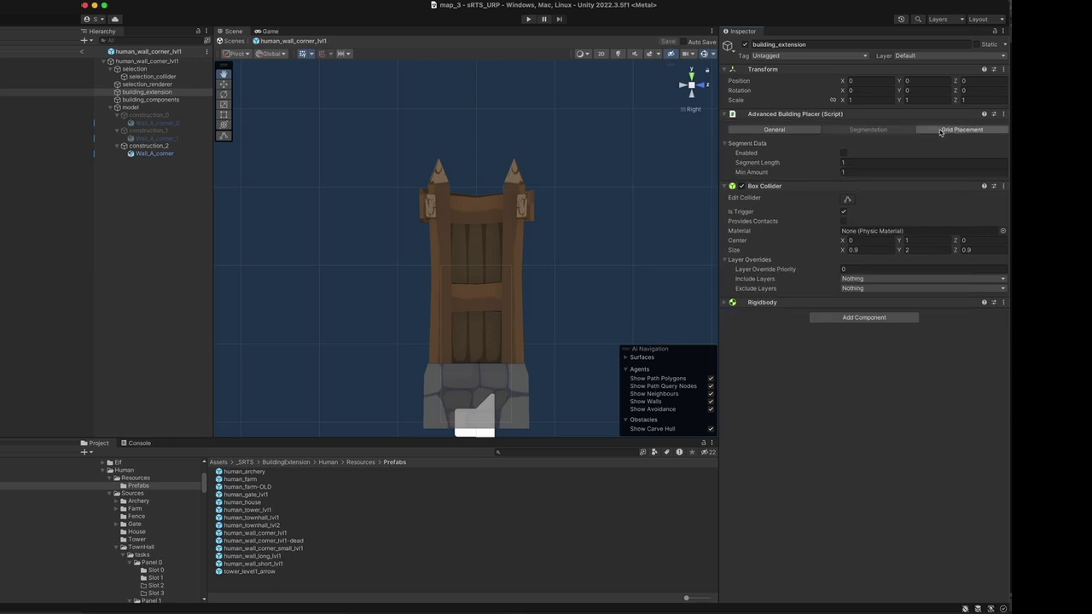
click(941, 130)
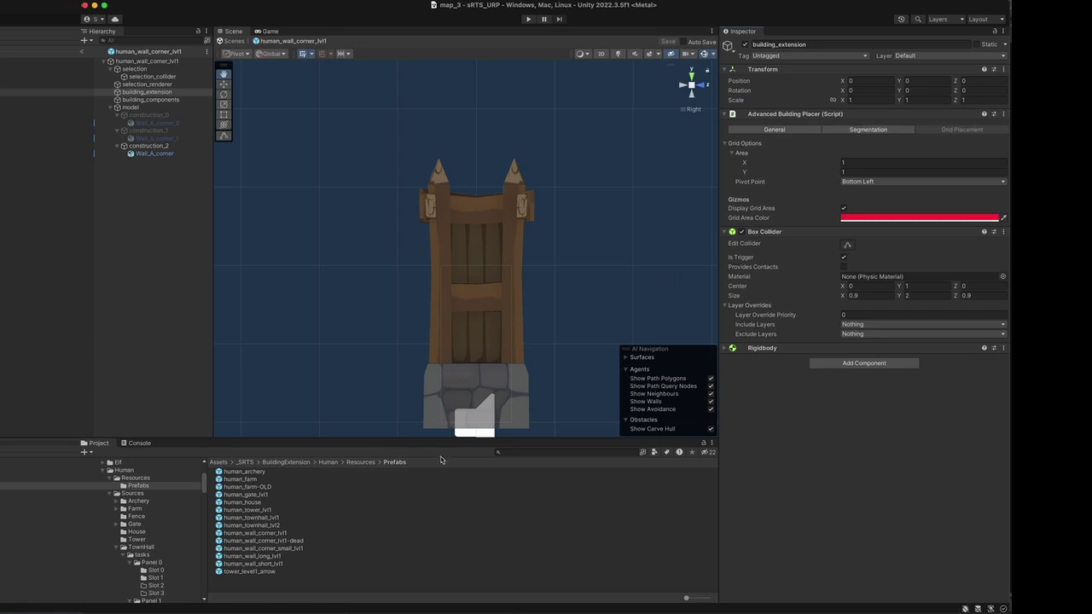
- Open the human_wall_long_lvl1 prefab and examine its selection_collider box size and the building_extension's grid area and pivot point
double_click(254, 557)
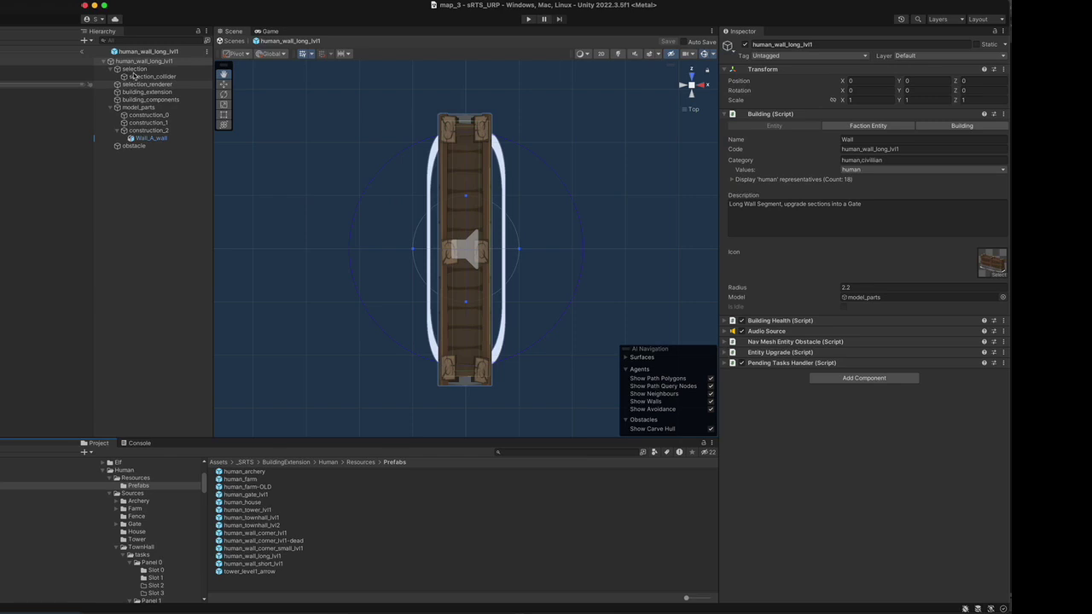
click(135, 69)
click(149, 77)
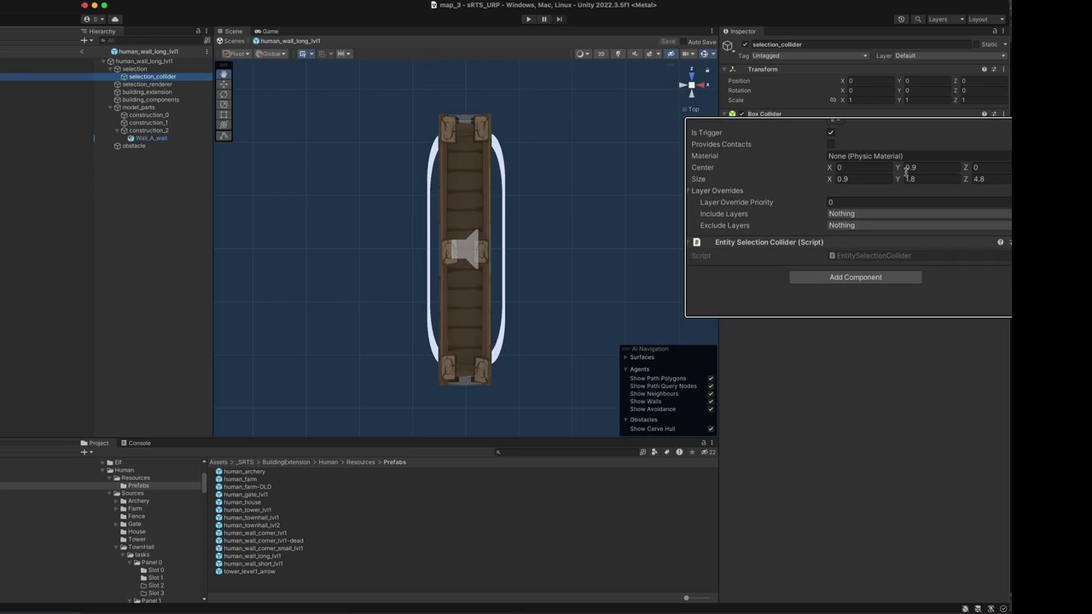
key(Down)
key(Down)
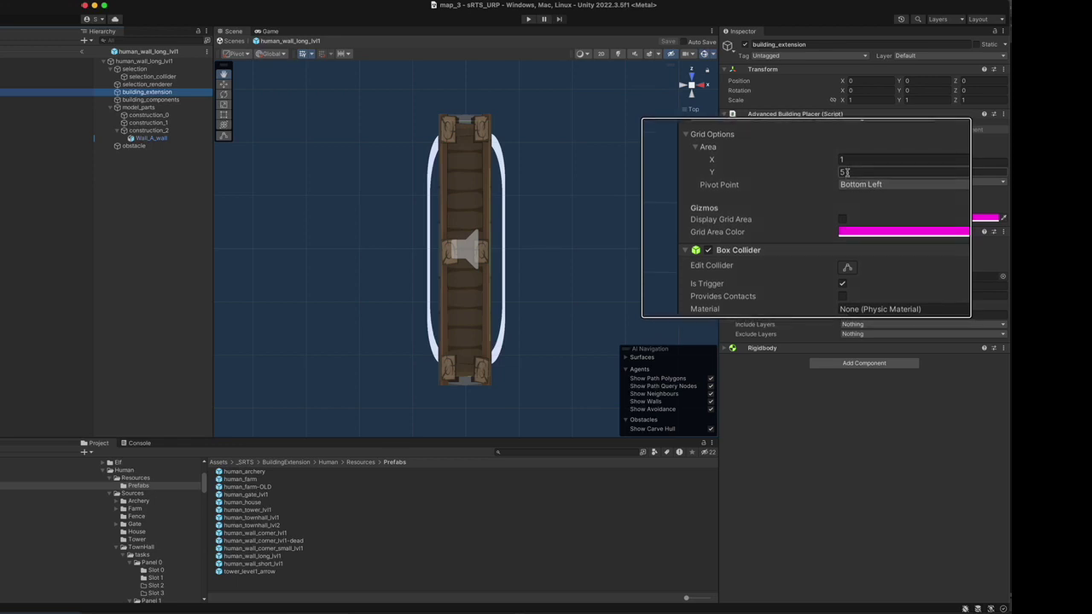
- Review the long wall's segmentation settings, from segment data and segment replacements to segment snapping, along with its Box Collider
click(867, 131)
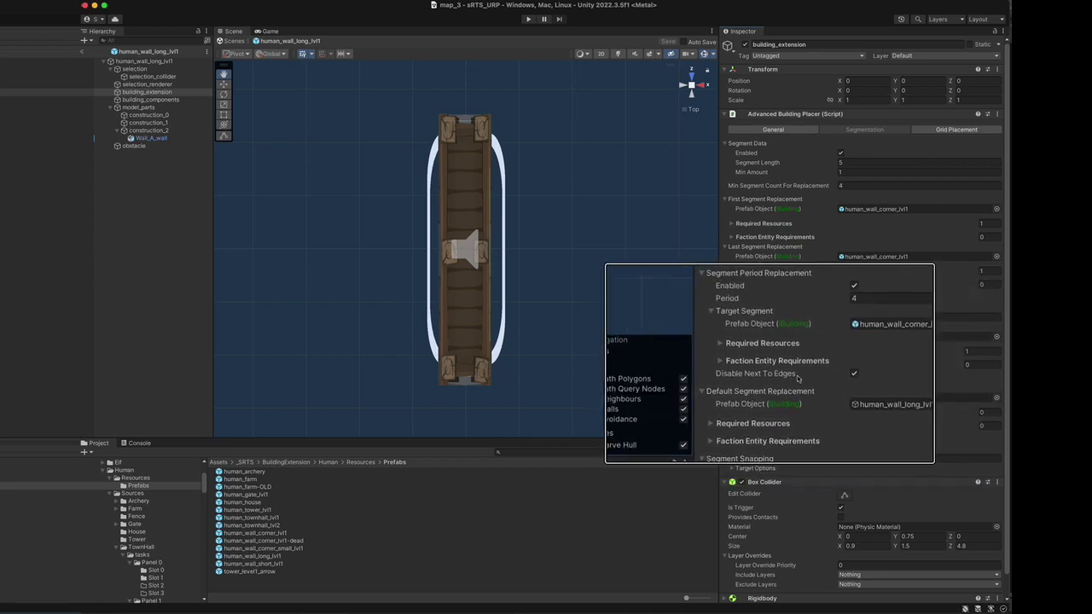
scroll(817, 421, down, 1)
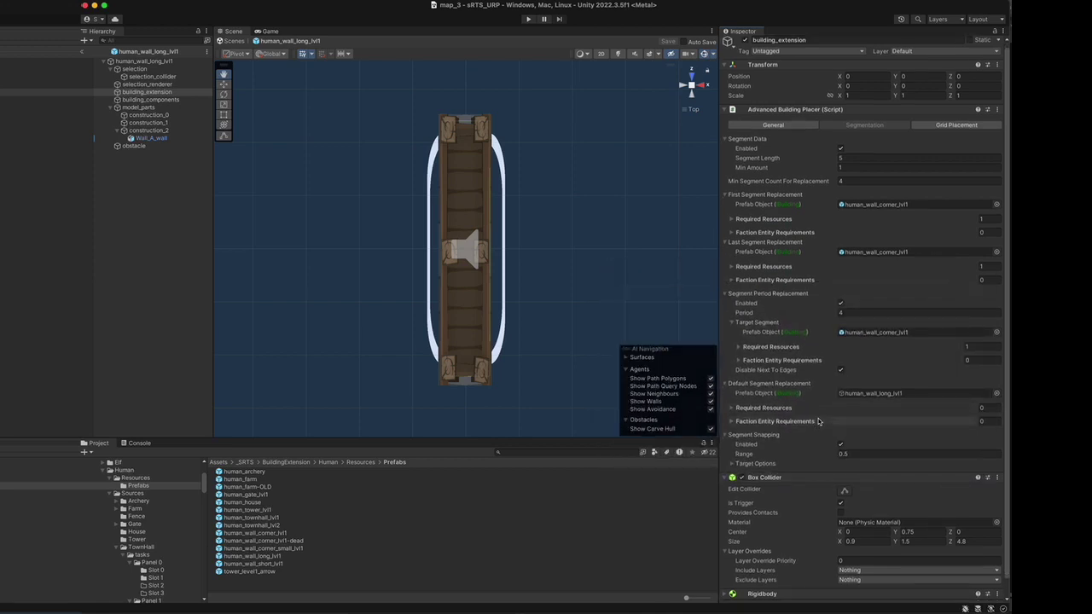
scroll(817, 422, down, 2)
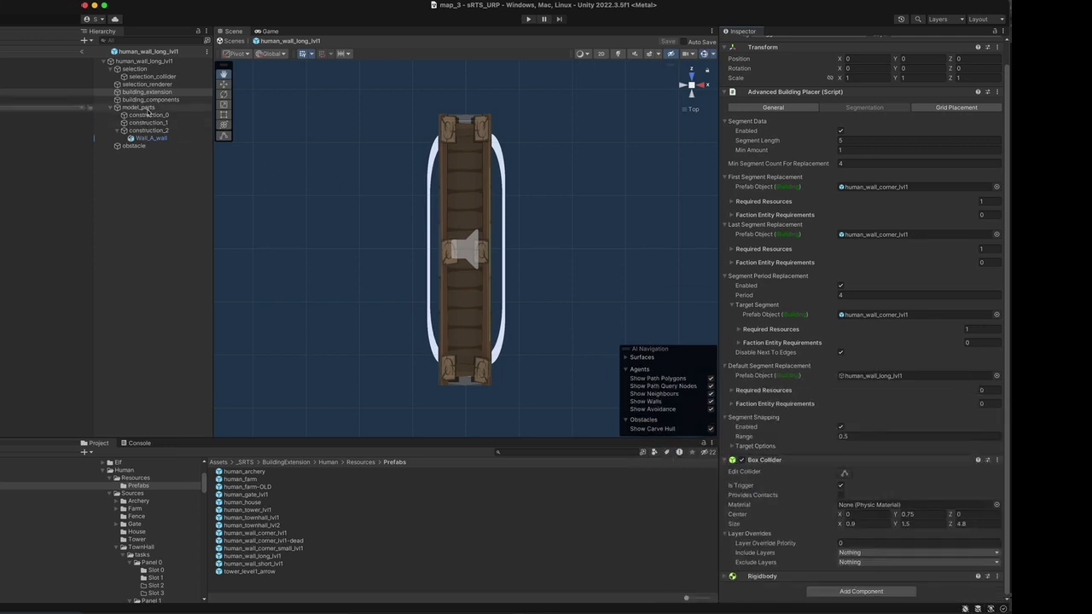
- Check the long wall's model_parts transform and the obstacle's Nav Mesh Obstacle size, then return to building_extension and collapse its Segment Data
click(128, 107)
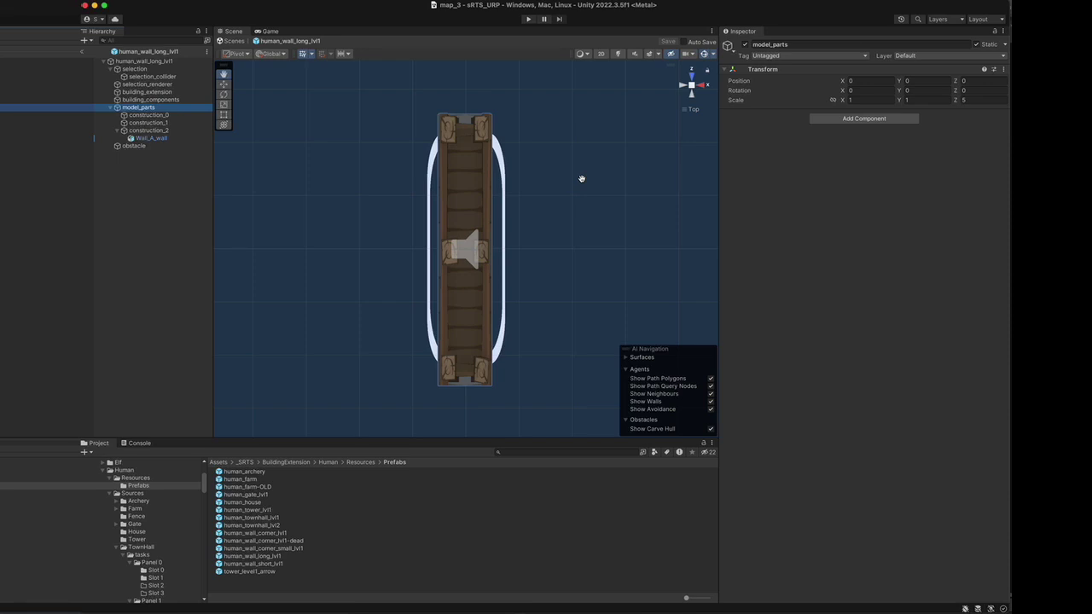
click(137, 145)
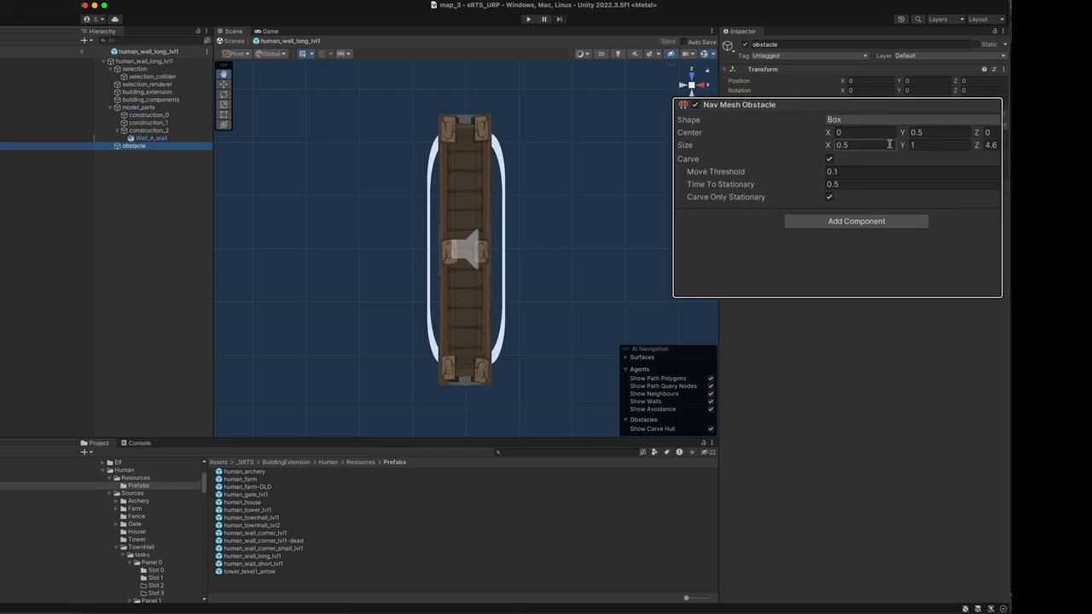
click(145, 91)
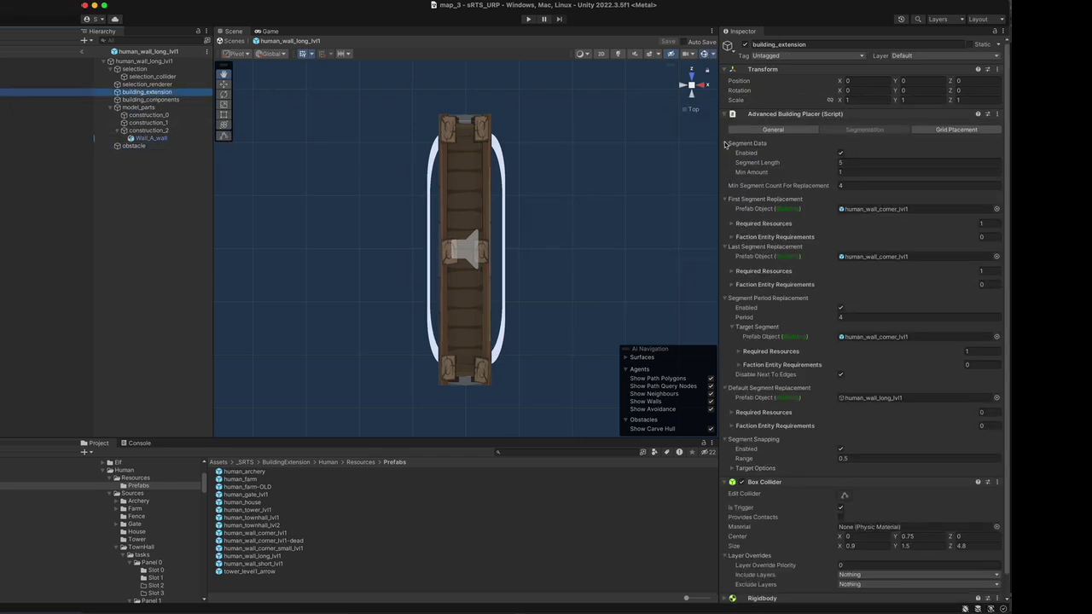
click(726, 143)
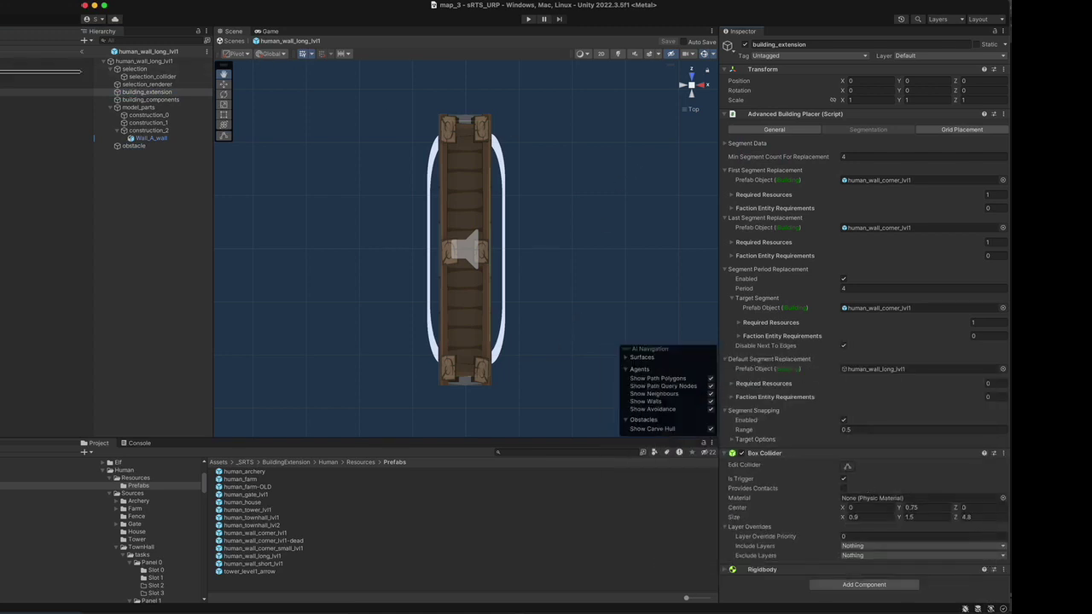
- Leave the prefab, run map_3, enable auto-complete tasks and auto-construct buildings, reset the resources and resume the game
click(82, 51)
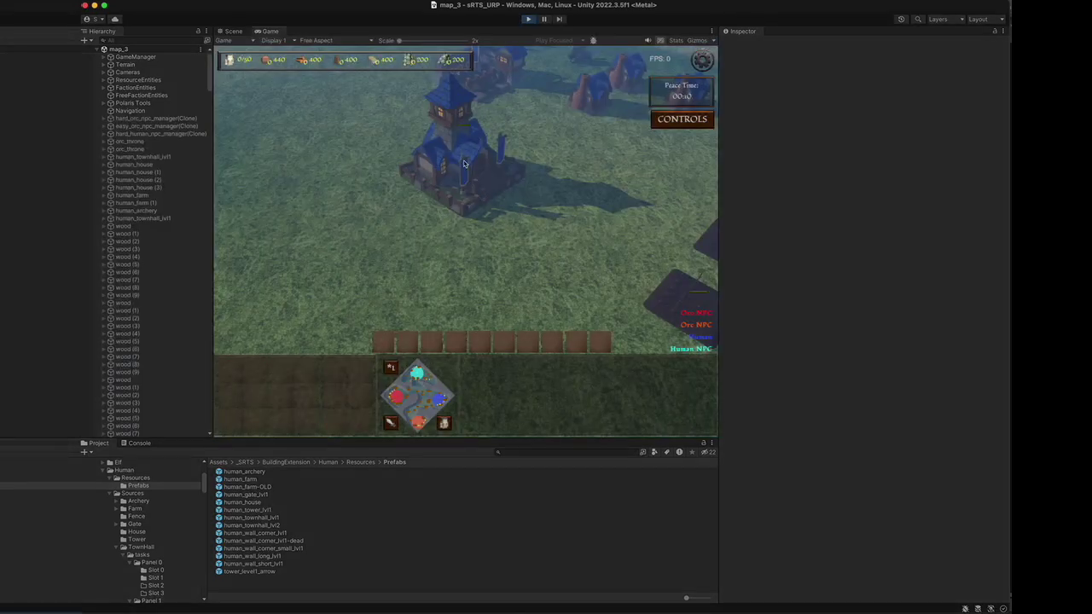
click(464, 163)
click(468, 213)
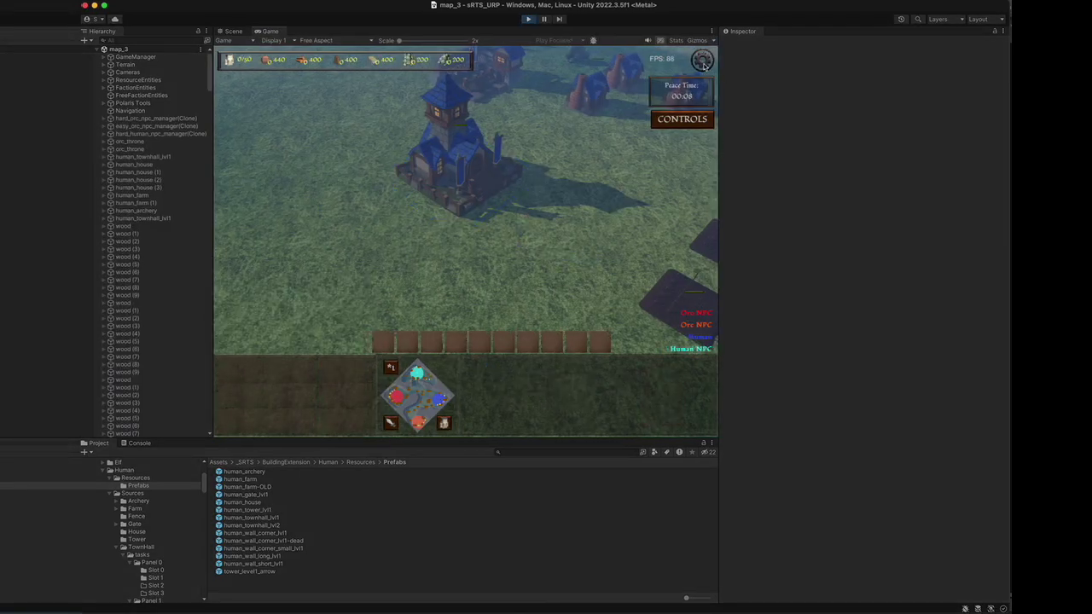
click(702, 61)
click(436, 232)
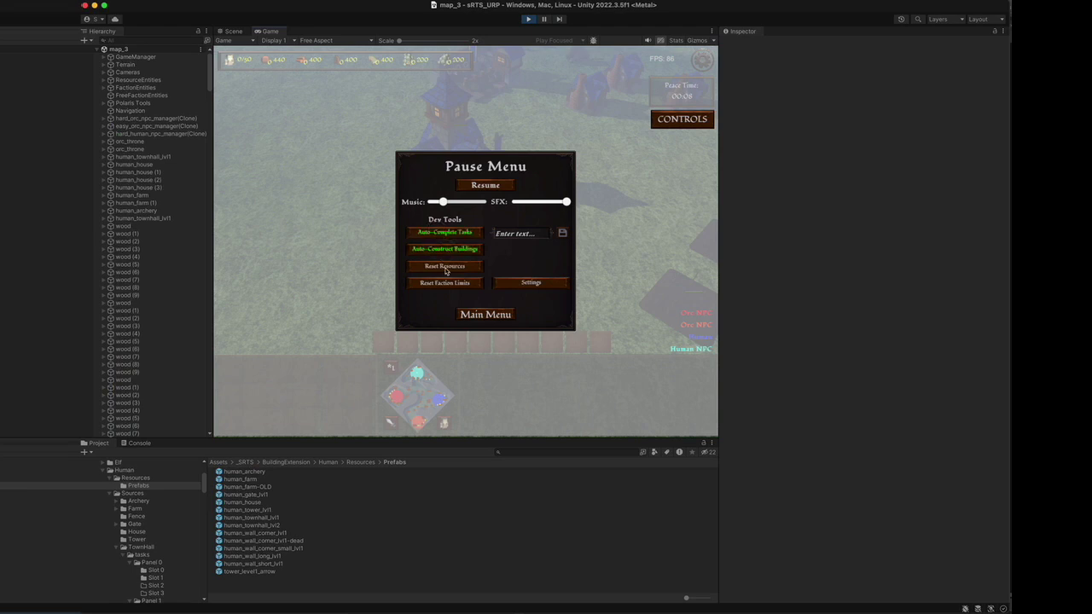
click(485, 186)
- Create a Peasant at the Town Hall, upgrade the Town Hall and select the new peasant
click(439, 200)
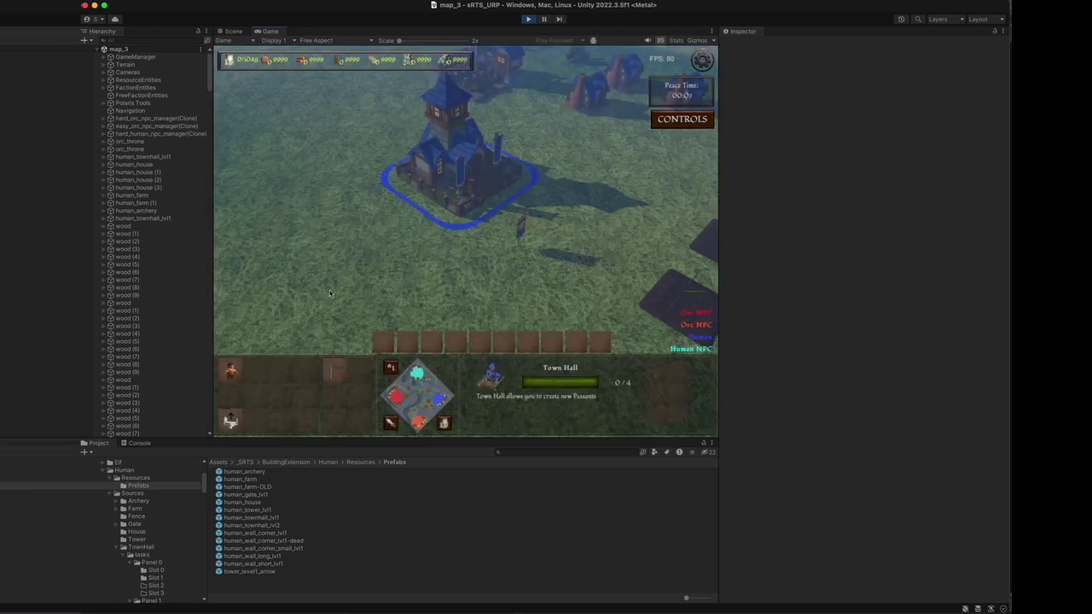
click(230, 369)
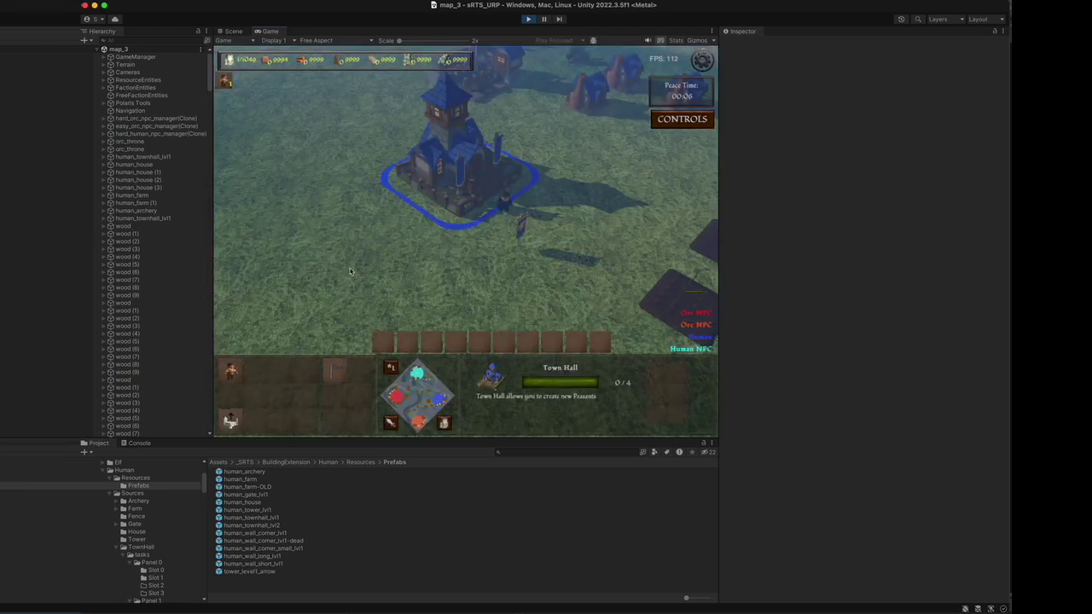
click(231, 420)
drag(474, 197, 669, 294)
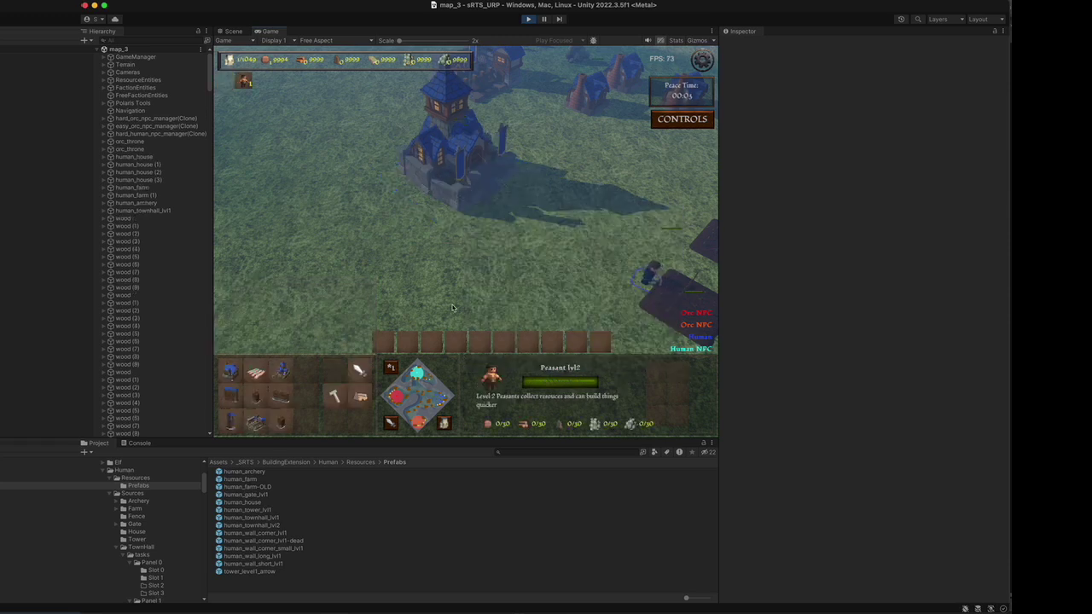
- Build a long diagonal run of wall segments across the open grass beside the village
key(a)
key(w)
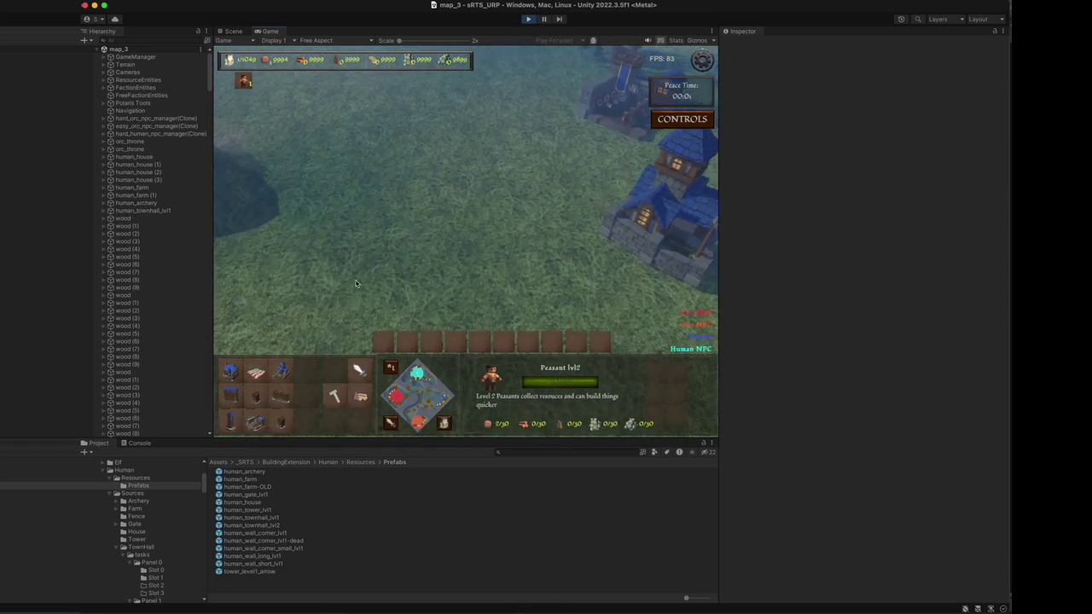
key(a)
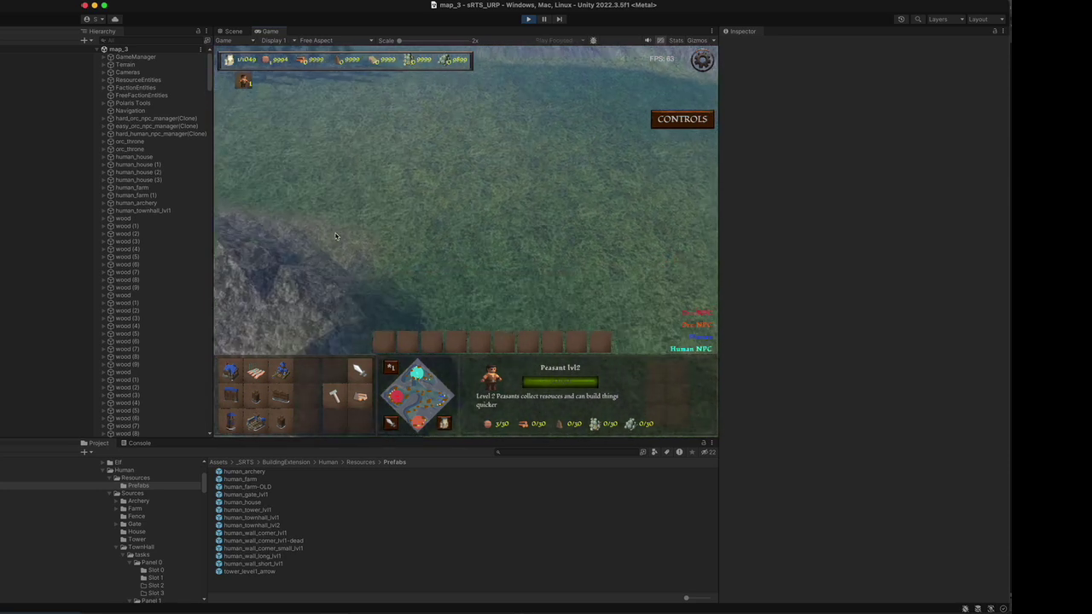
key(d)
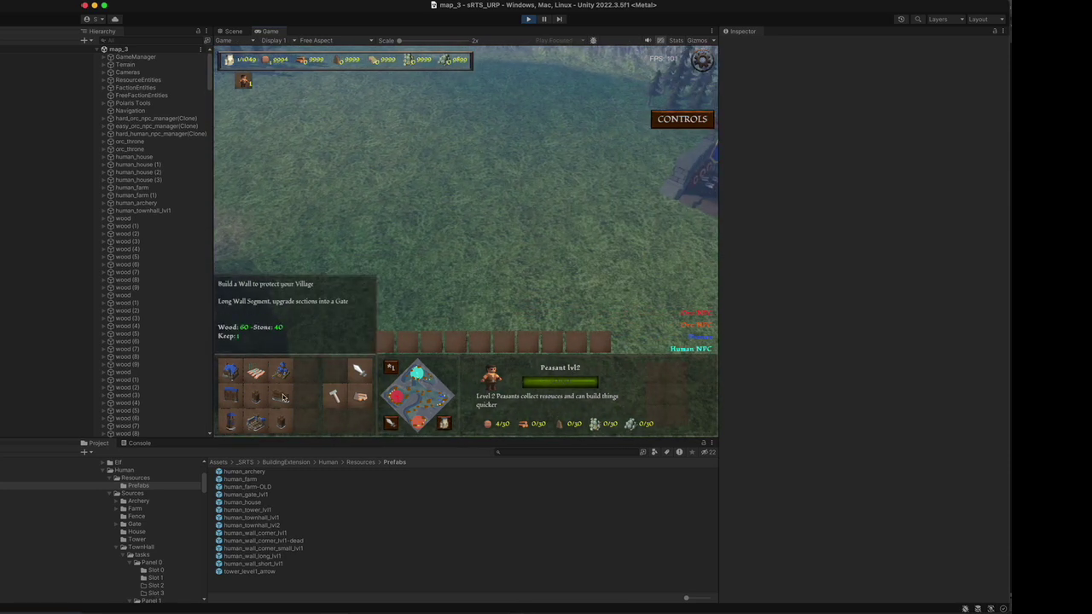
click(282, 397)
drag(588, 101, 408, 179)
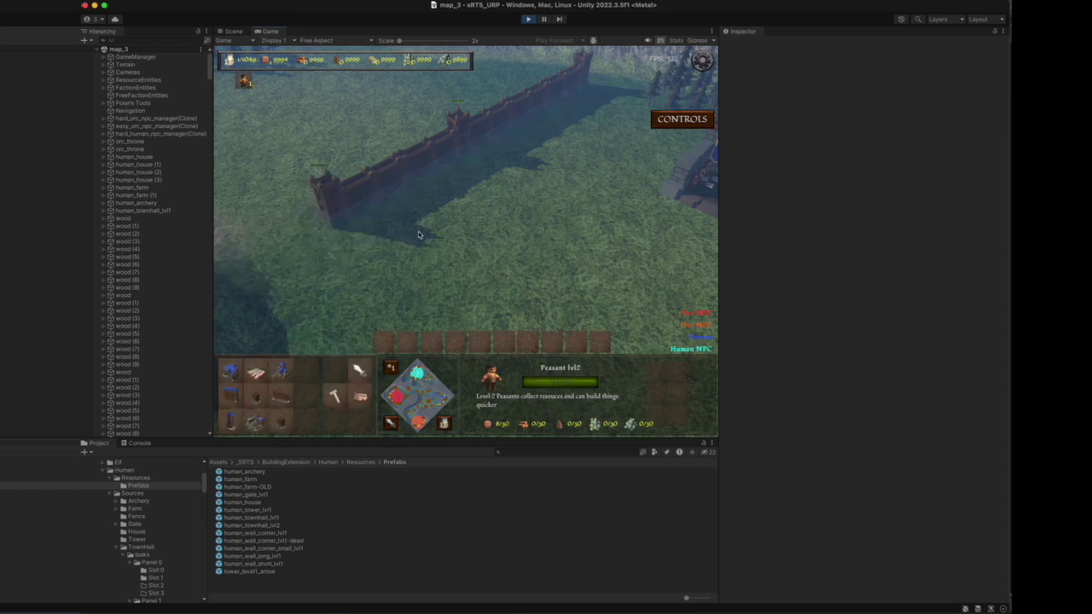
- Try to build a wall run that crosses straight through the middle of the existing diagonal wall
click(284, 394)
drag(325, 118, 445, 226)
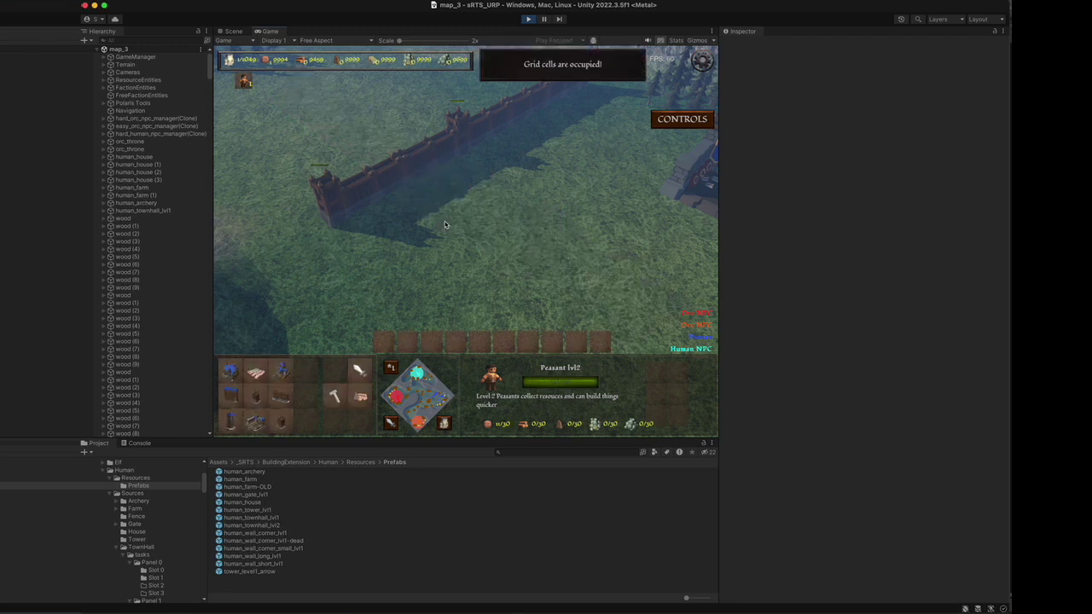
click(285, 394)
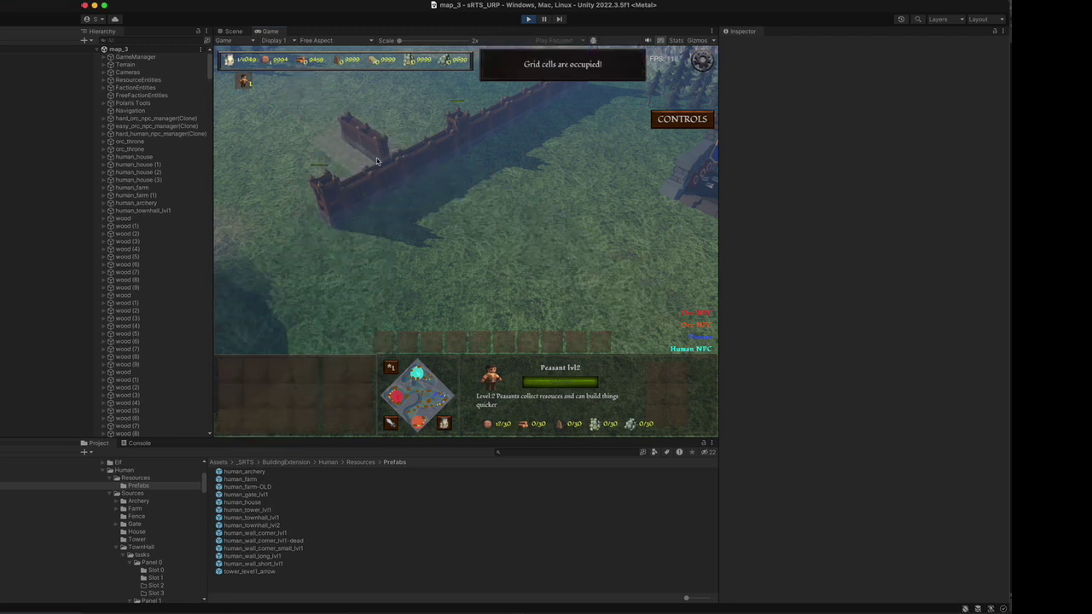
drag(368, 154, 447, 224)
middle_drag(448, 224, 524, 250)
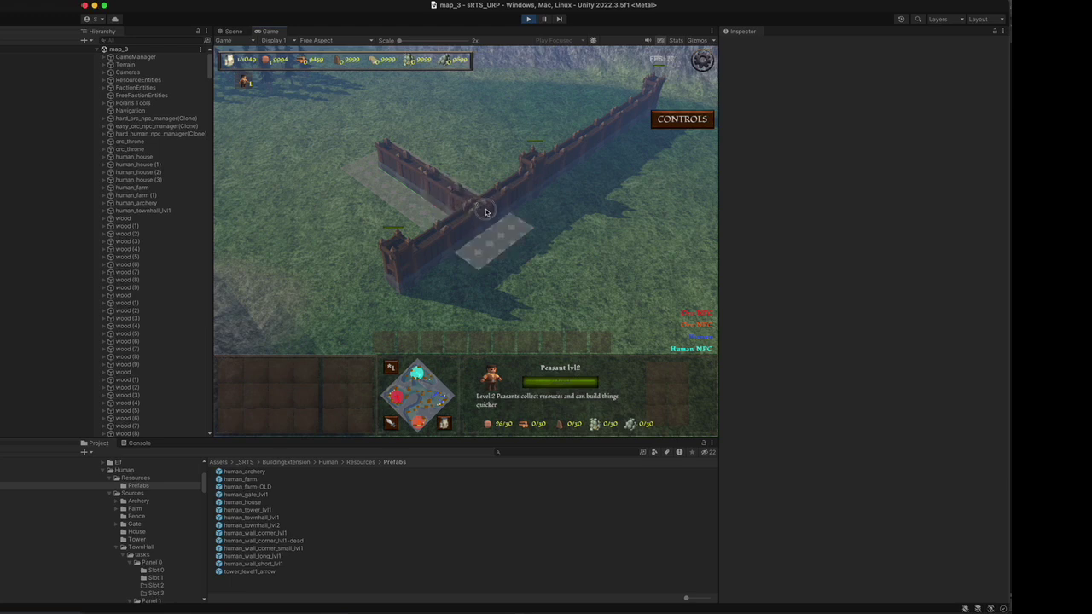
click(475, 214)
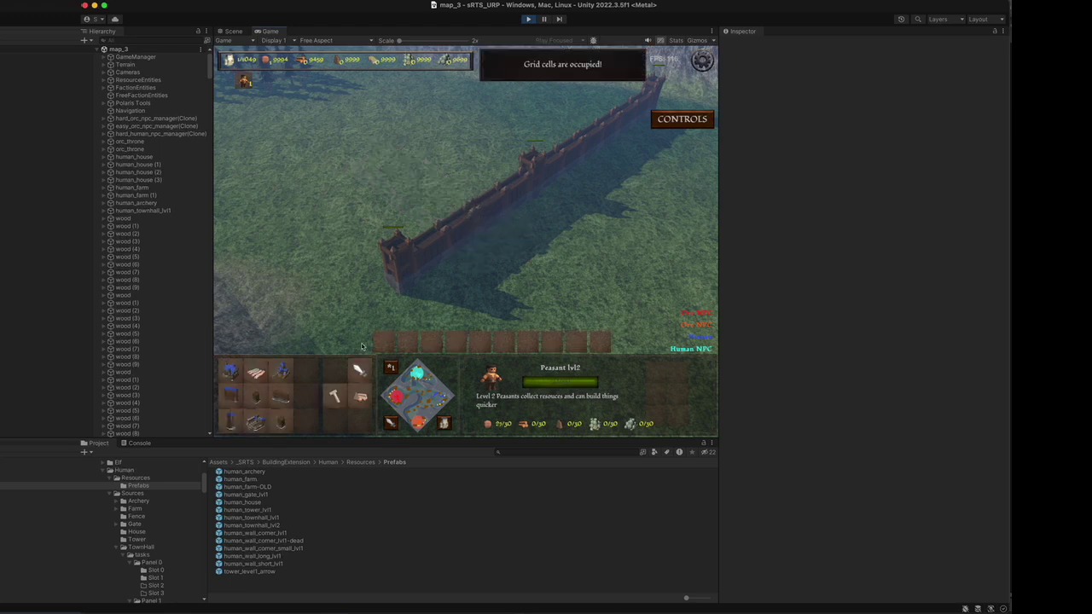
- Place single wall segments against opposite sides of the existing wall to form a cross
click(281, 396)
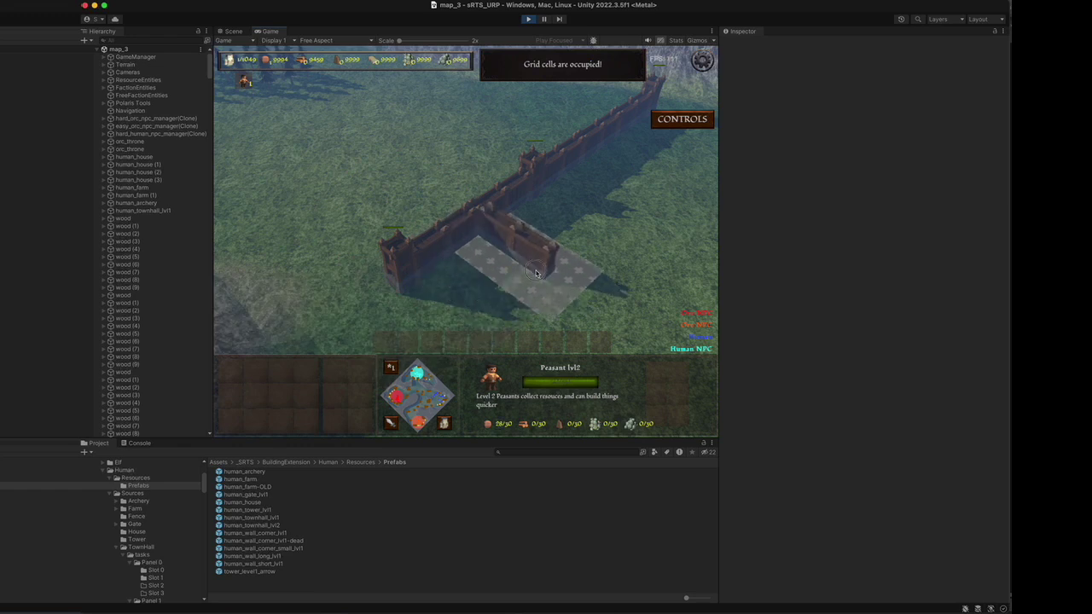
right_click(535, 273)
click(281, 397)
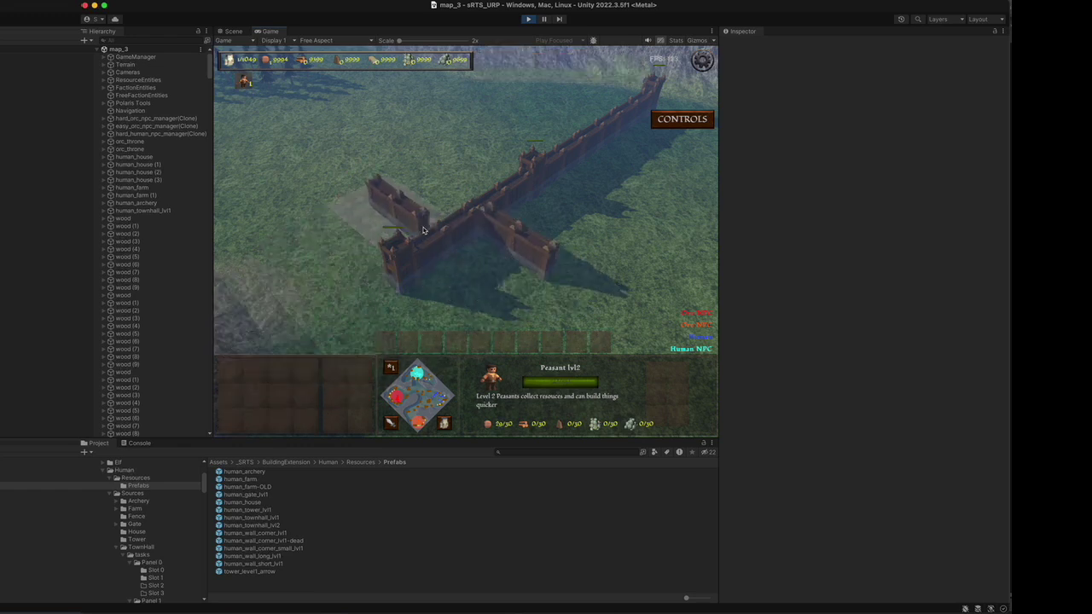
right_click(463, 222)
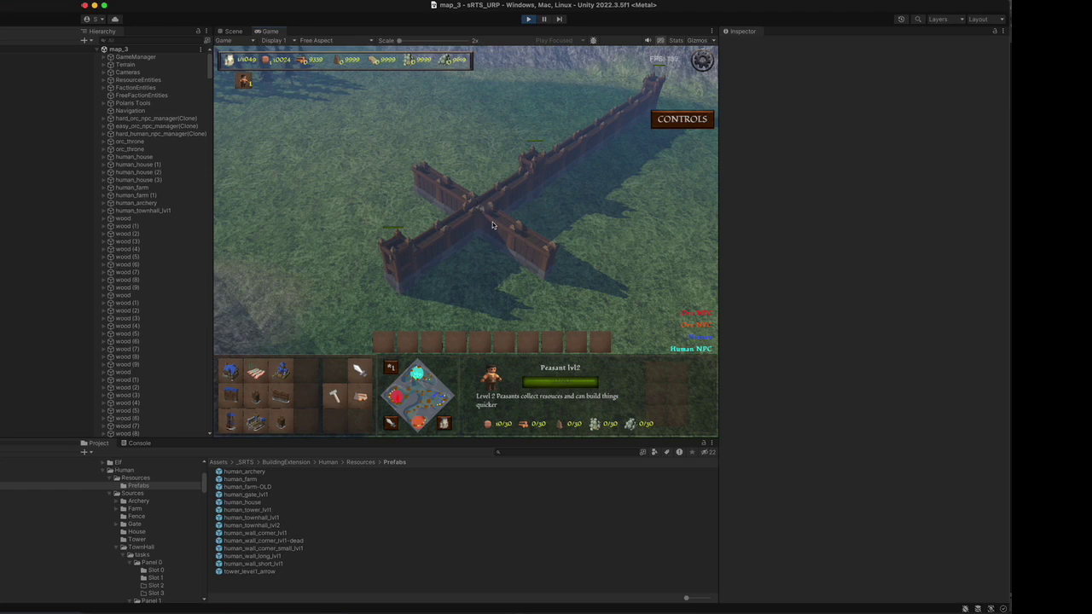
key(d)
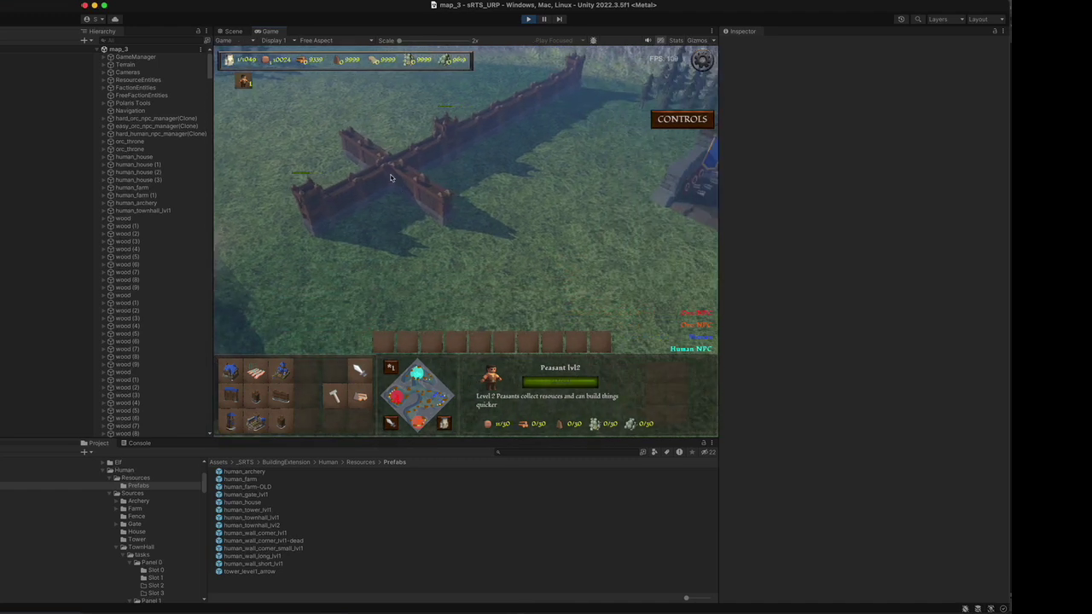
key(w)
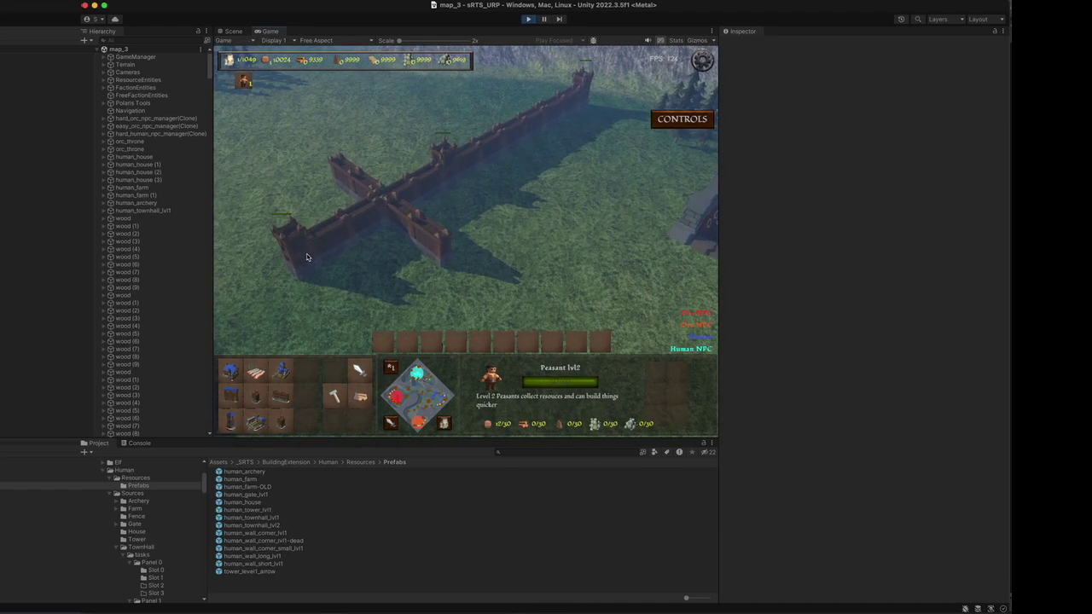
- Reselect the peasant and build a diagonal wall run on the open grass in front of the cross-shaped walls
scroll(305, 266, up, 3)
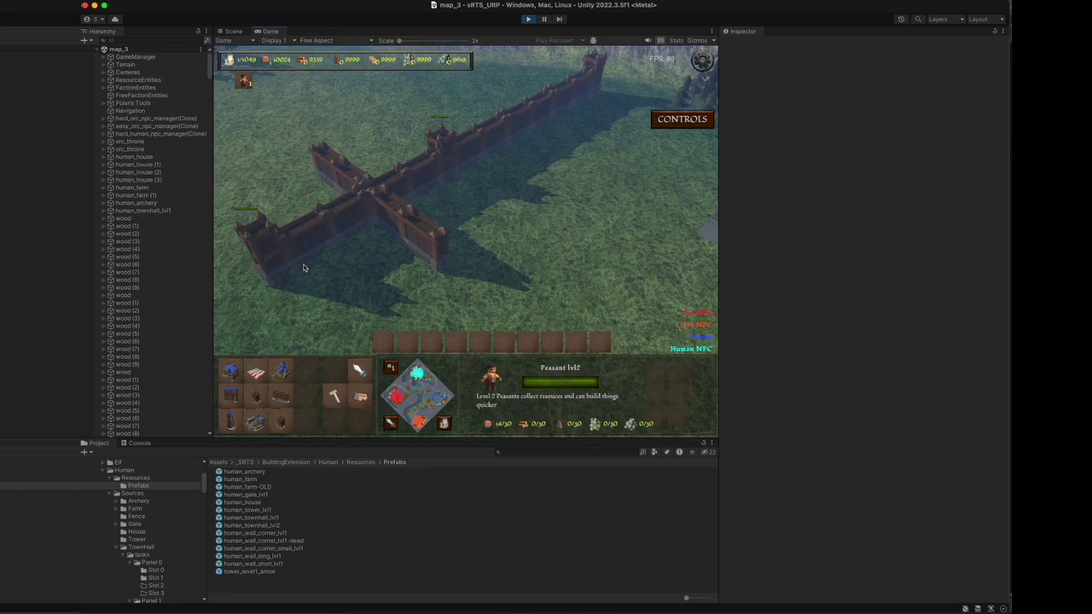
key(s)
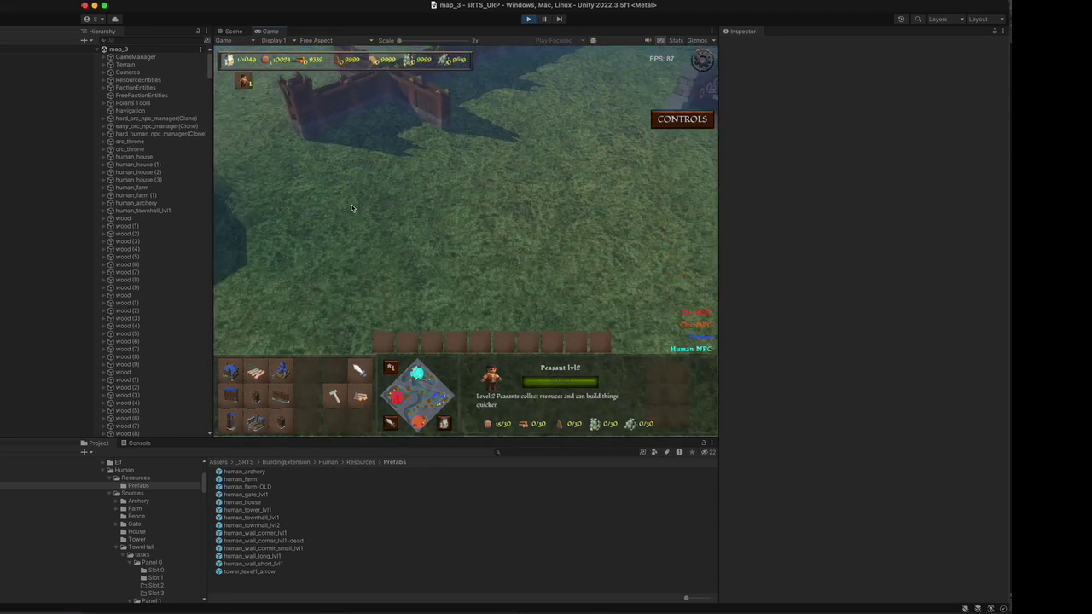
key(a)
key(w)
key(d)
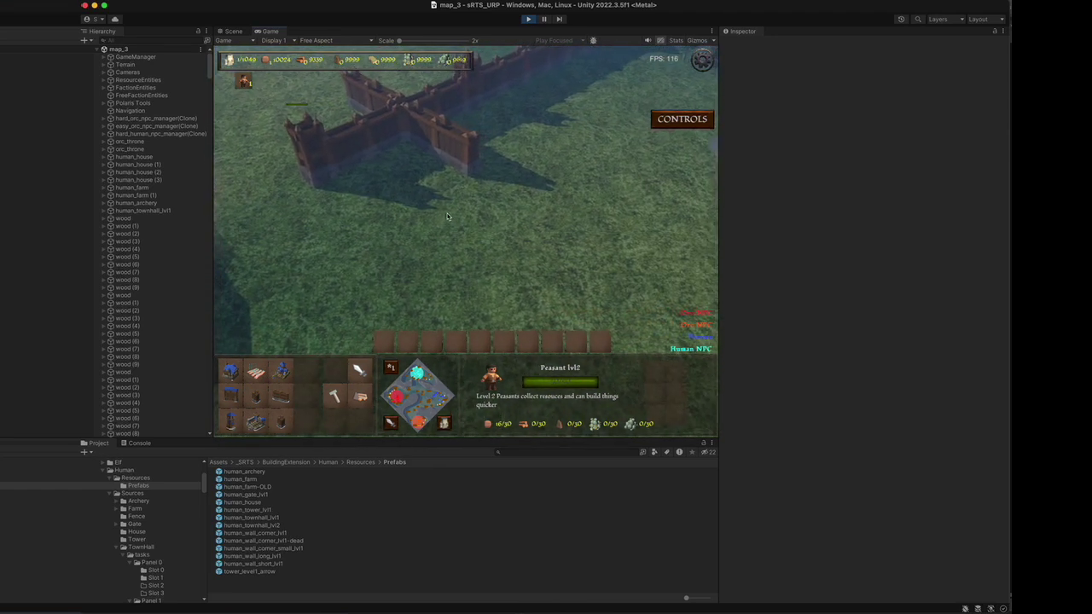
key(s)
click(447, 215)
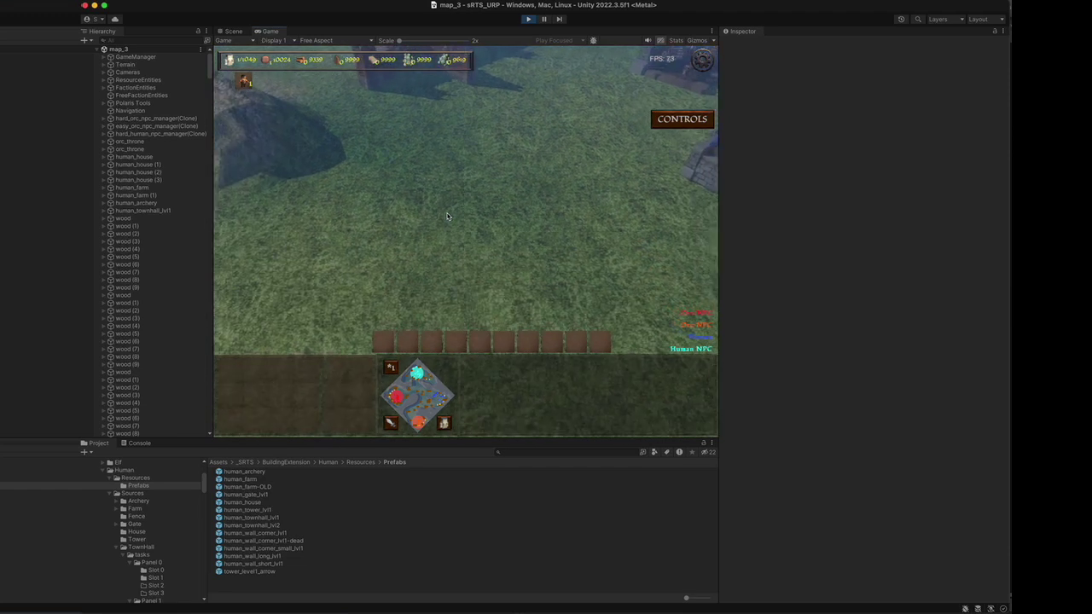
key(w)
key(w)
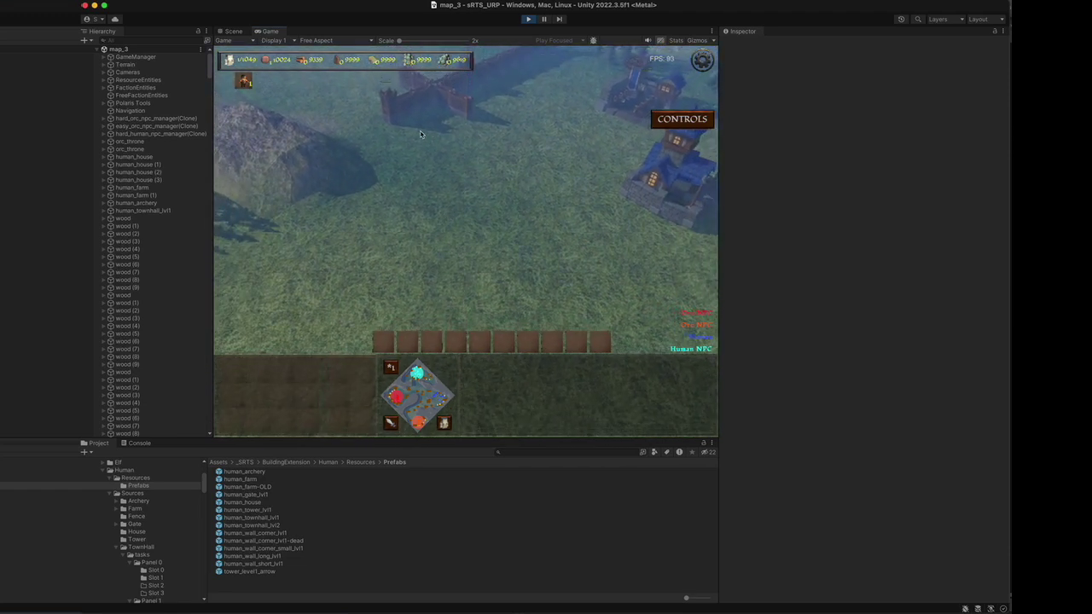
key(a)
click(244, 81)
key(s)
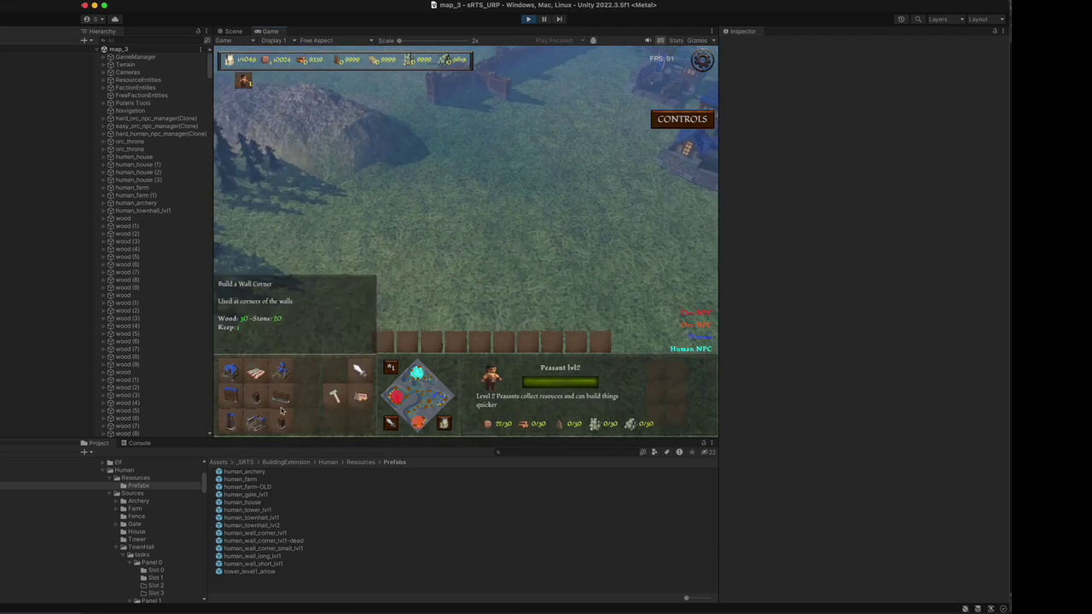
click(280, 399)
key(d)
drag(531, 129, 380, 236)
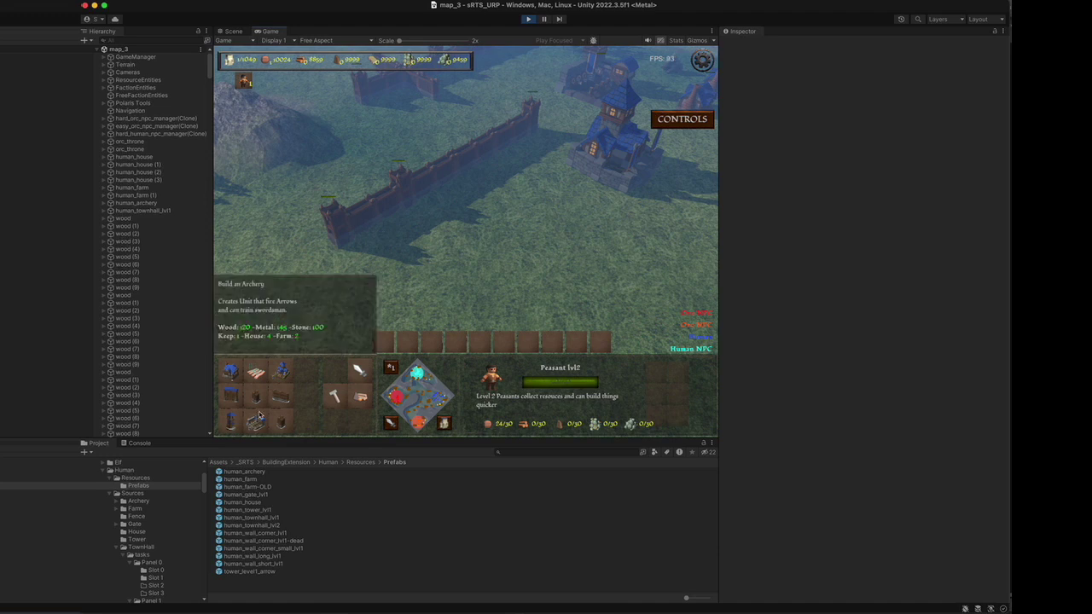
- Build a perpendicular wall run branching off the new wall's corner post, plus a separate wall run parallel to that branch
click(284, 400)
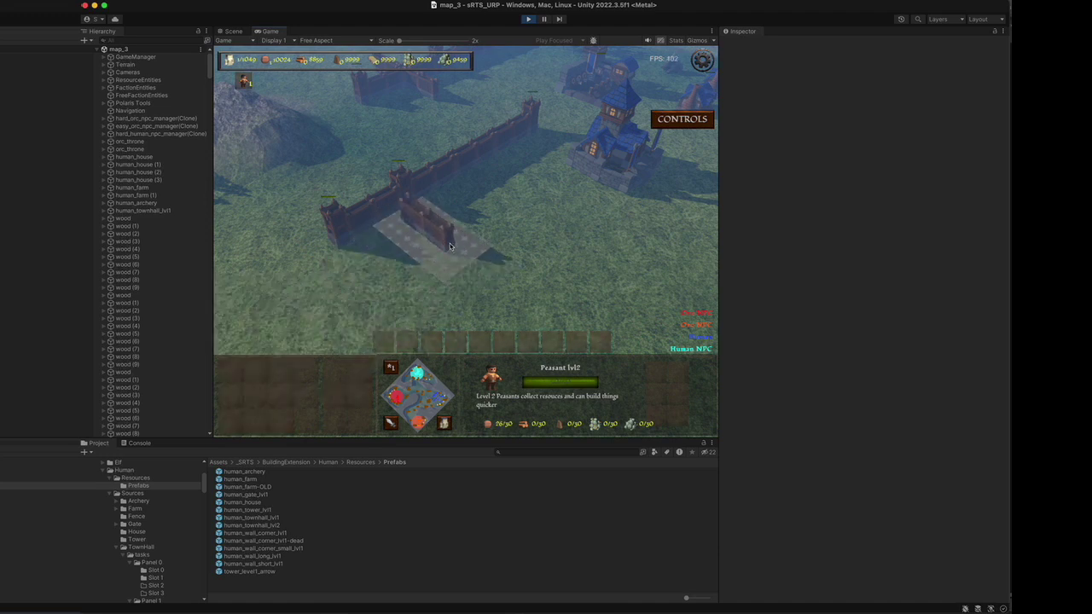
drag(452, 238, 537, 288)
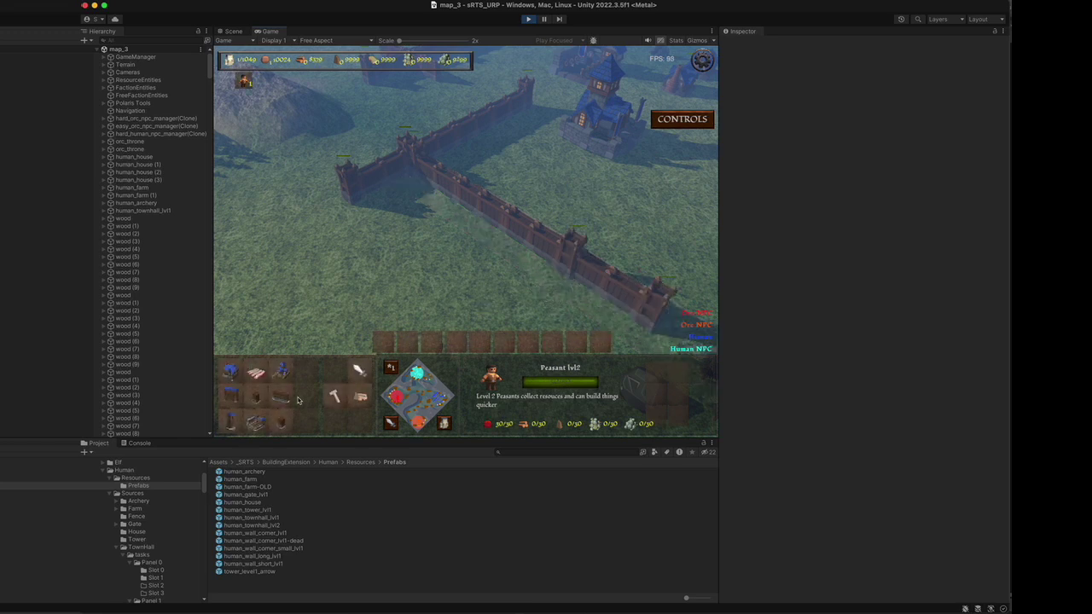
click(283, 418)
drag(401, 307, 299, 215)
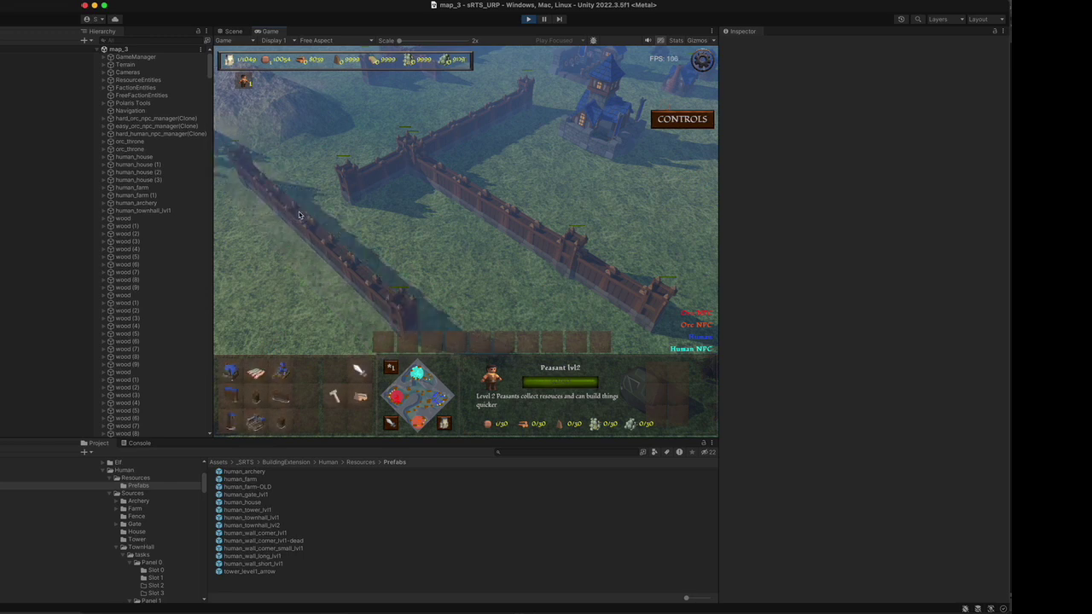
- Build another diagonal wall run parallel to the branched wall, between it and the rocky hill
scroll(295, 252, down, 5)
scroll(328, 279, up, 5)
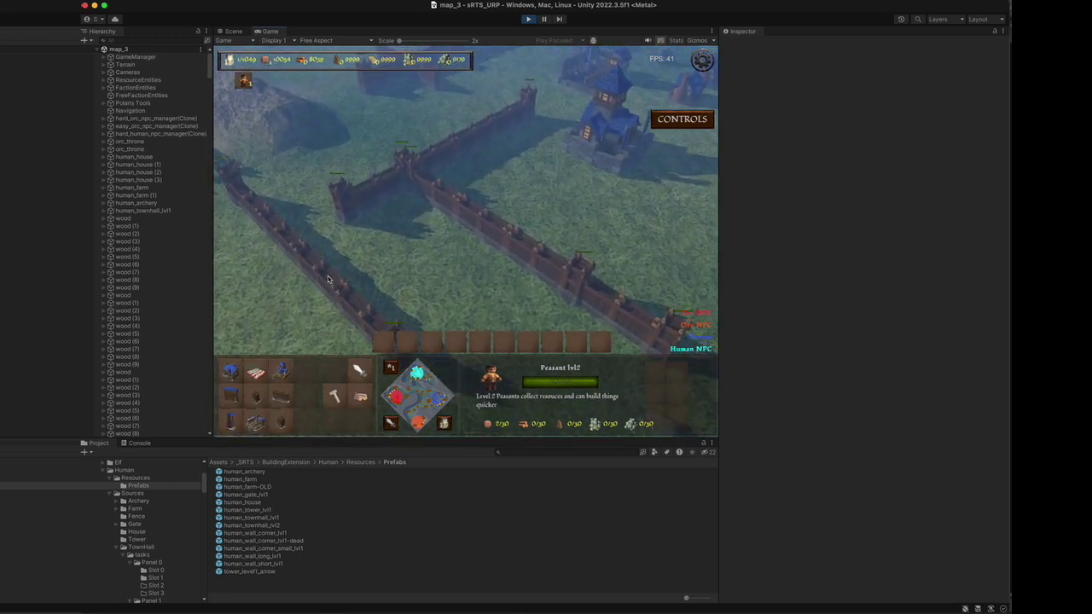
scroll(328, 279, up, 3)
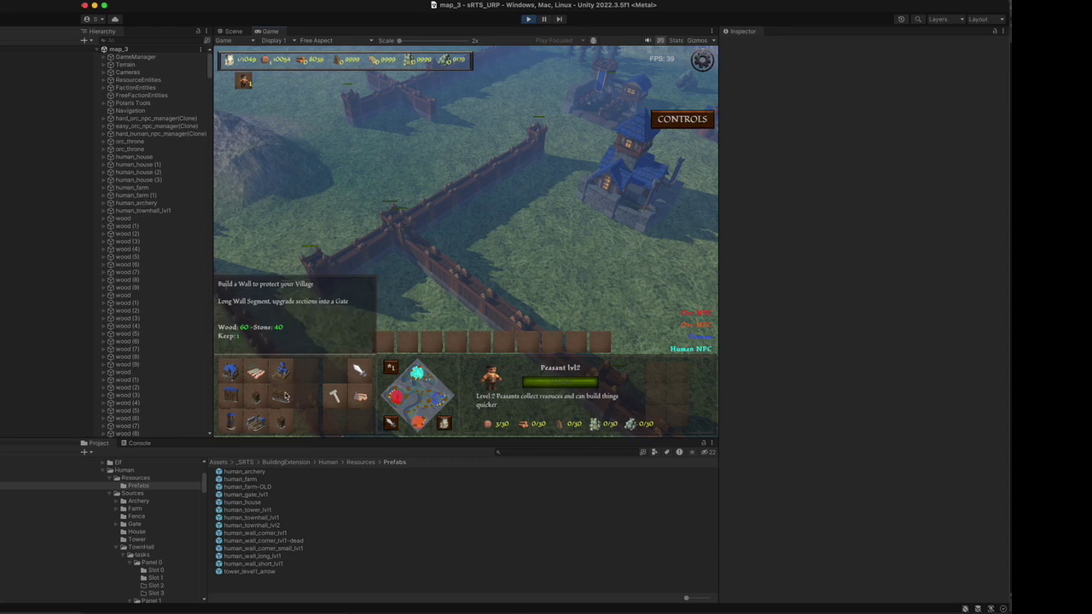
click(286, 395)
drag(328, 235, 491, 151)
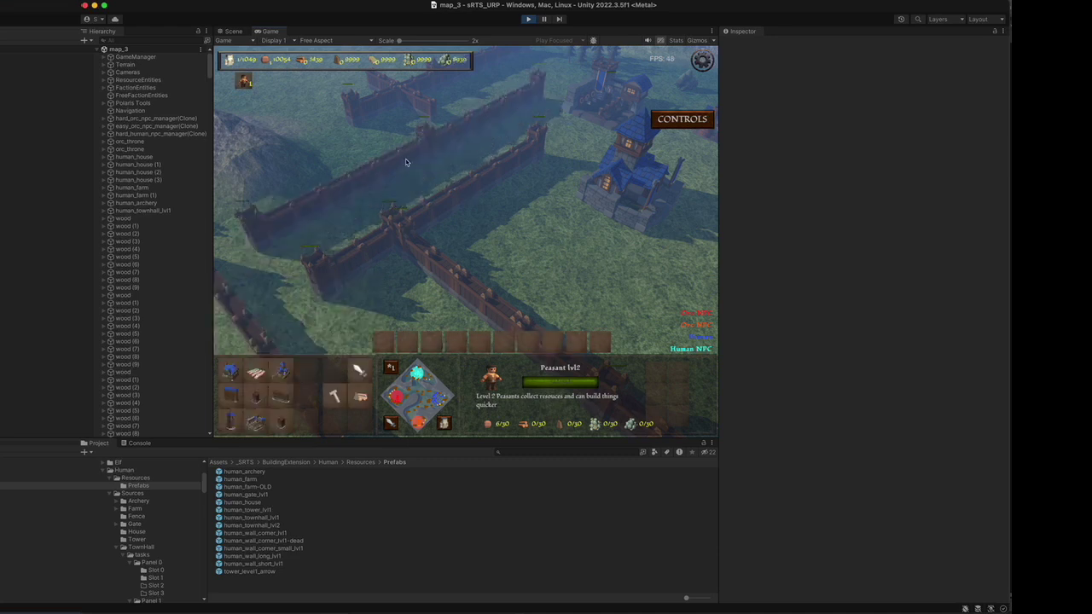
- Upgrade a long segment of the far diagonal wall near the cliff into a gate and open it
key(a)
key(s)
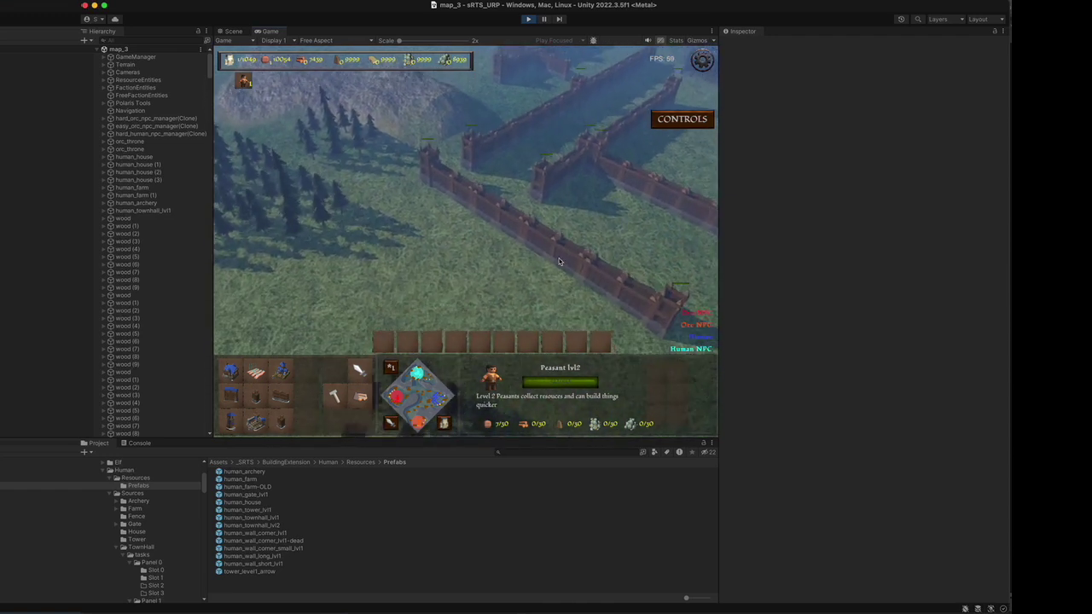
key(w)
key(d)
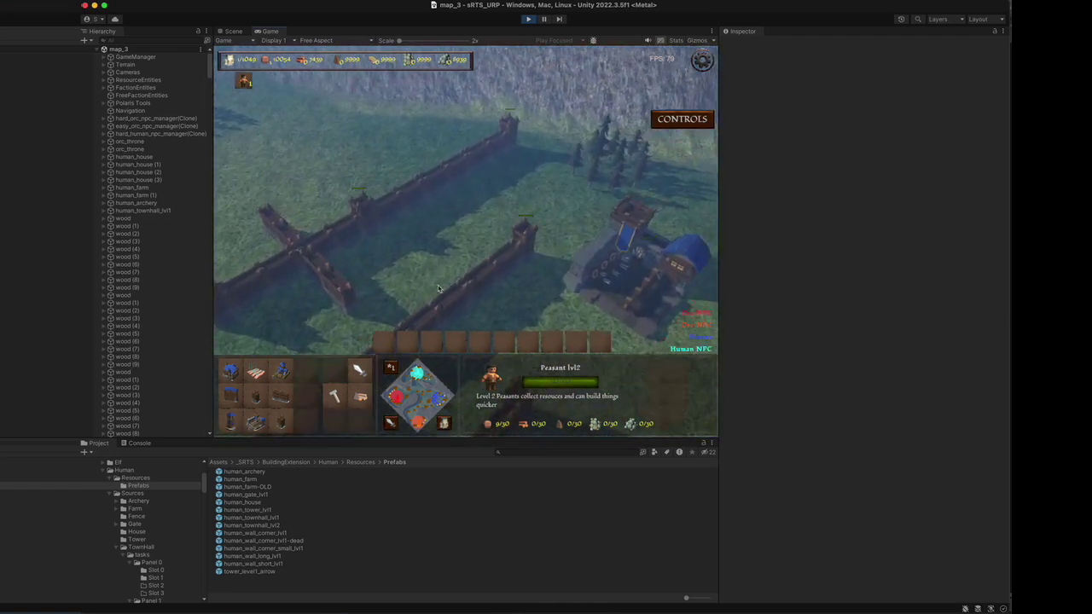
key(w)
key(d)
click(394, 277)
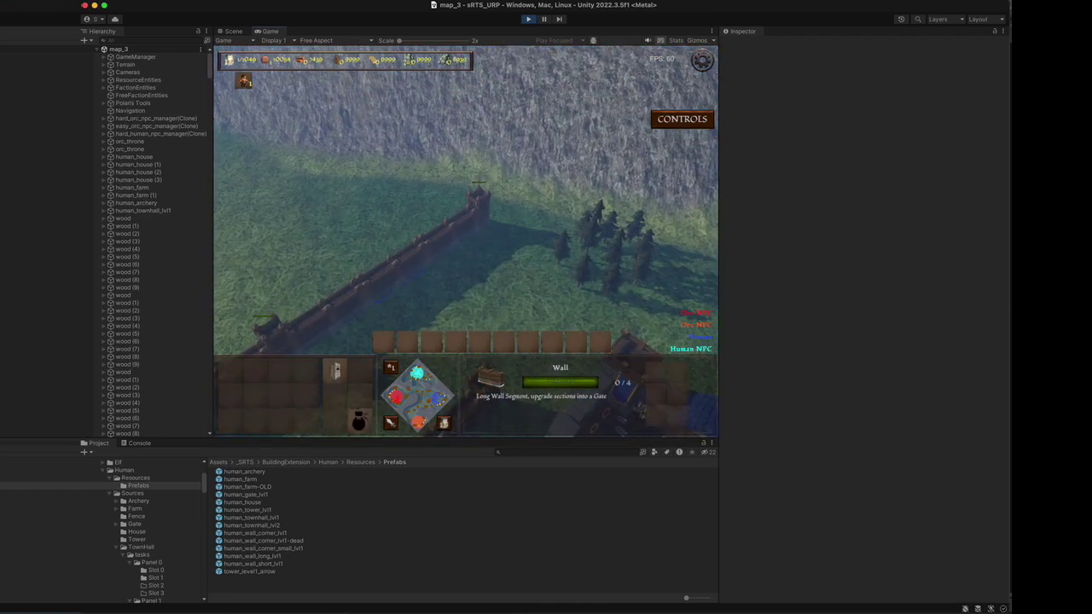
click(334, 370)
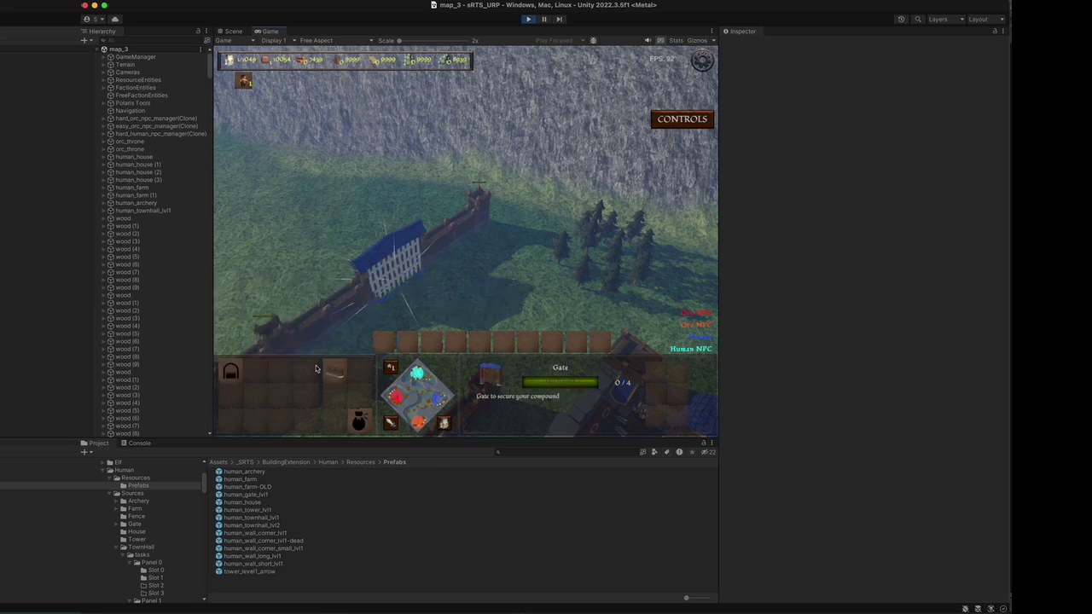
click(231, 372)
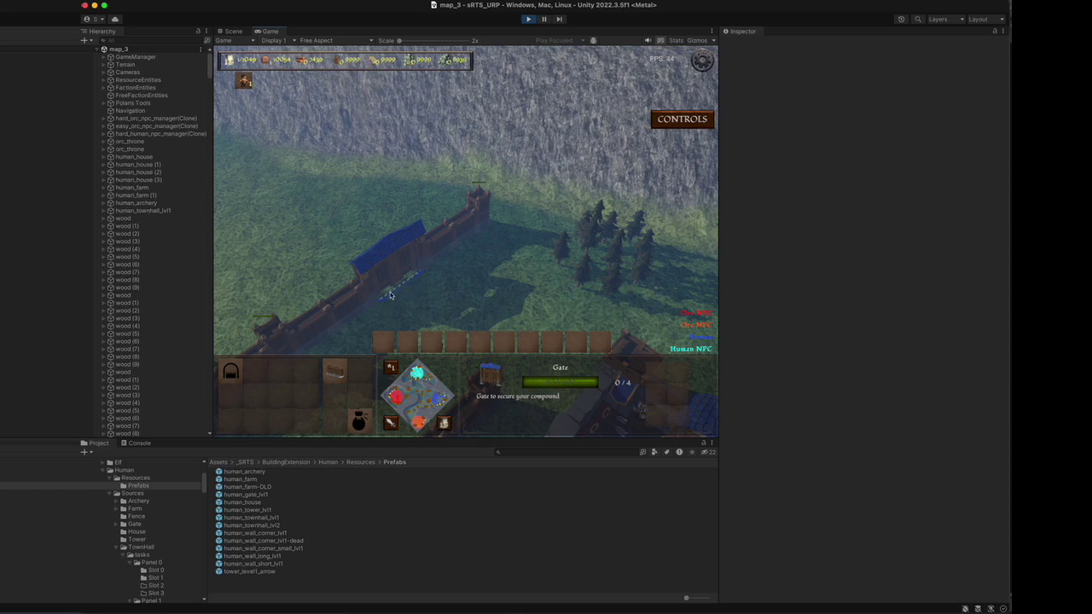
- Upgrade a long segment of the perpendicular branch wall into a gate and open it
key(s)
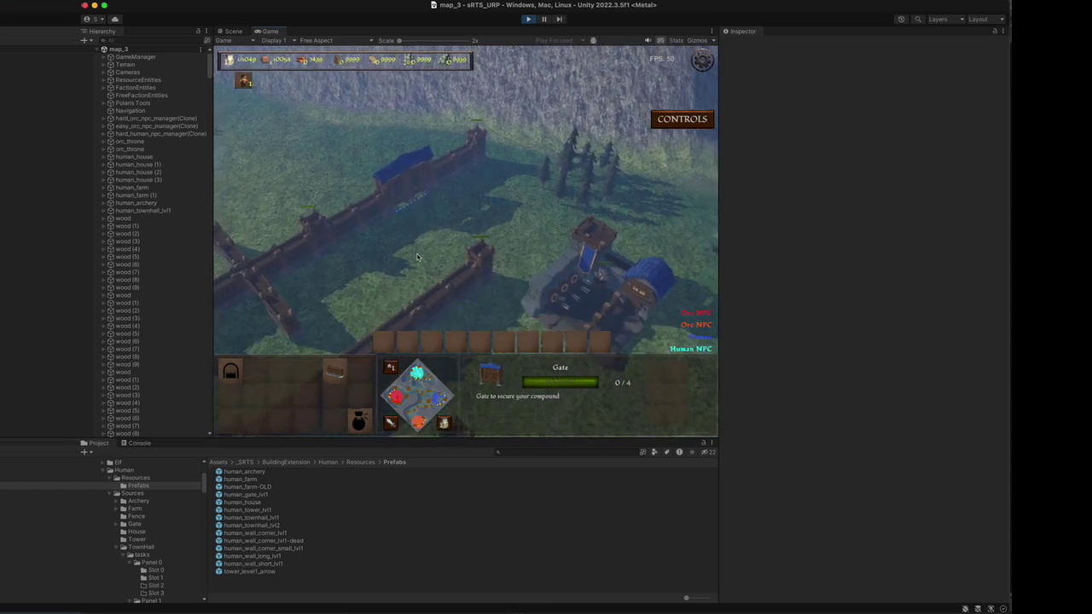
key(s)
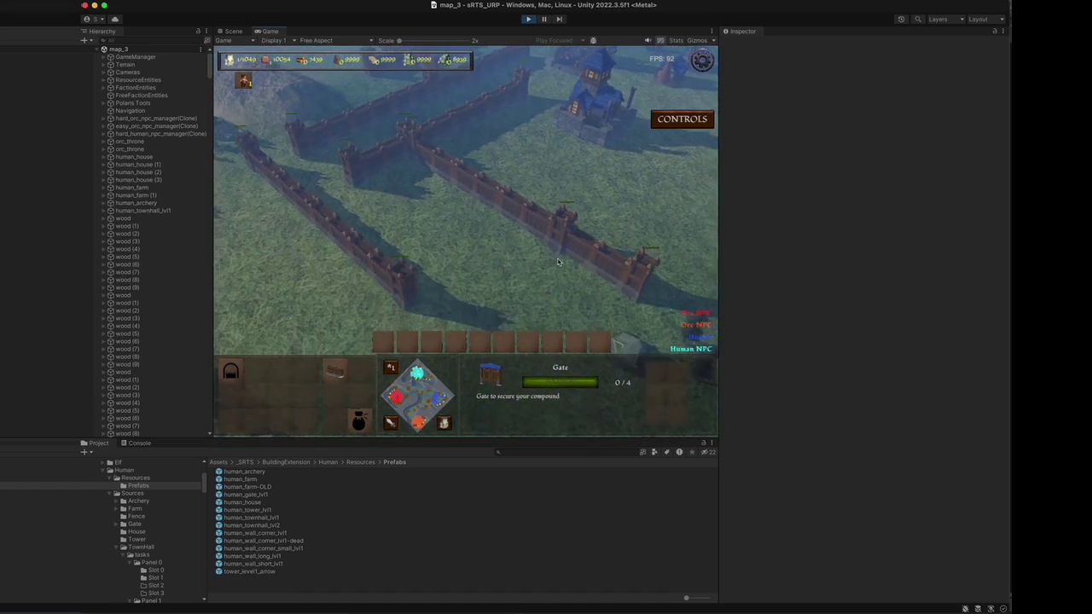
click(492, 221)
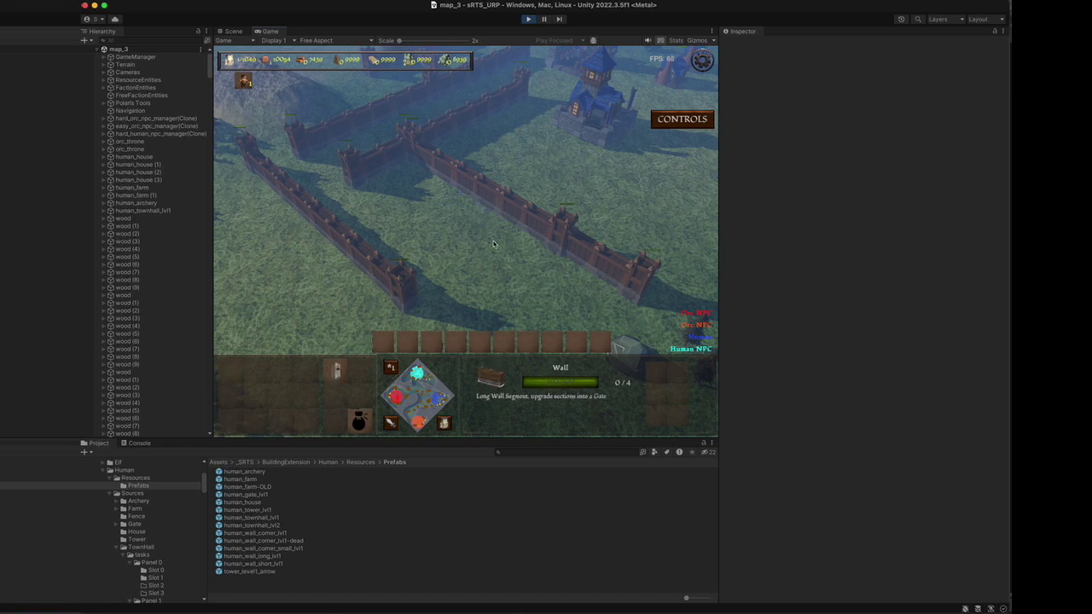
click(336, 371)
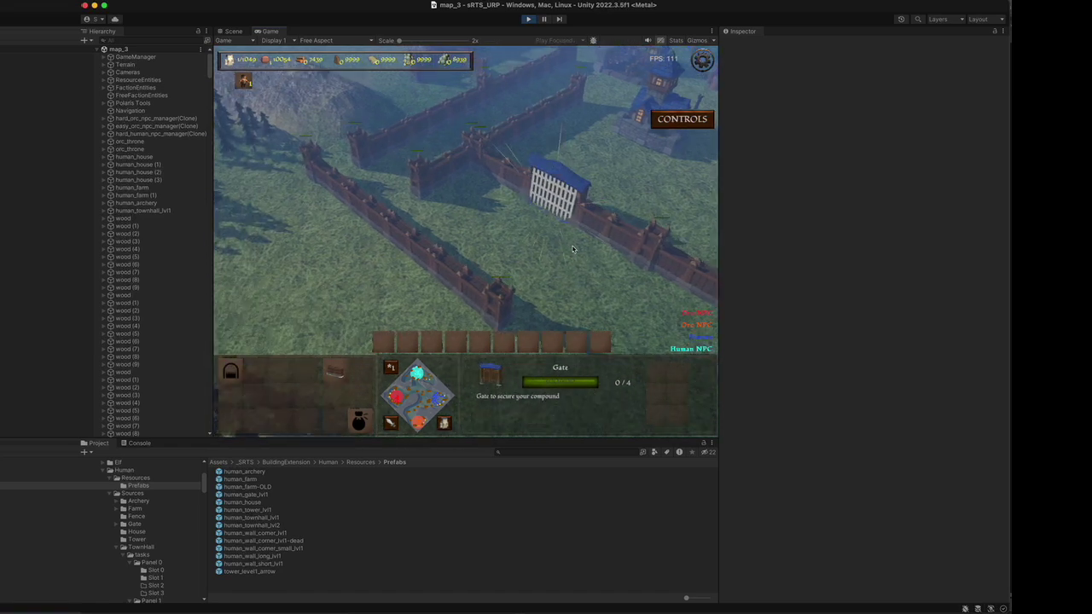
key(w)
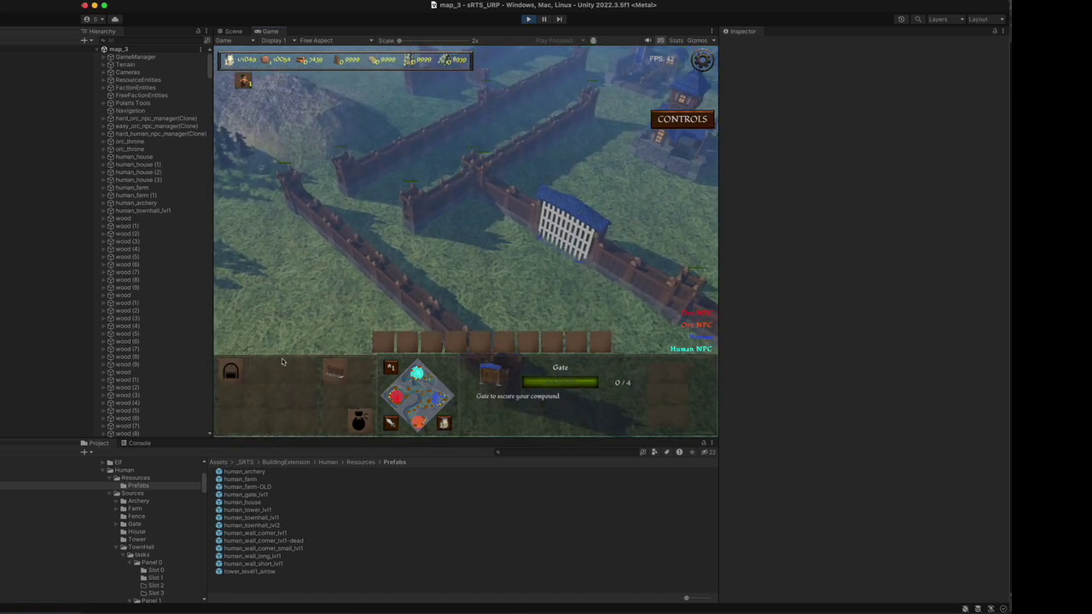
click(231, 370)
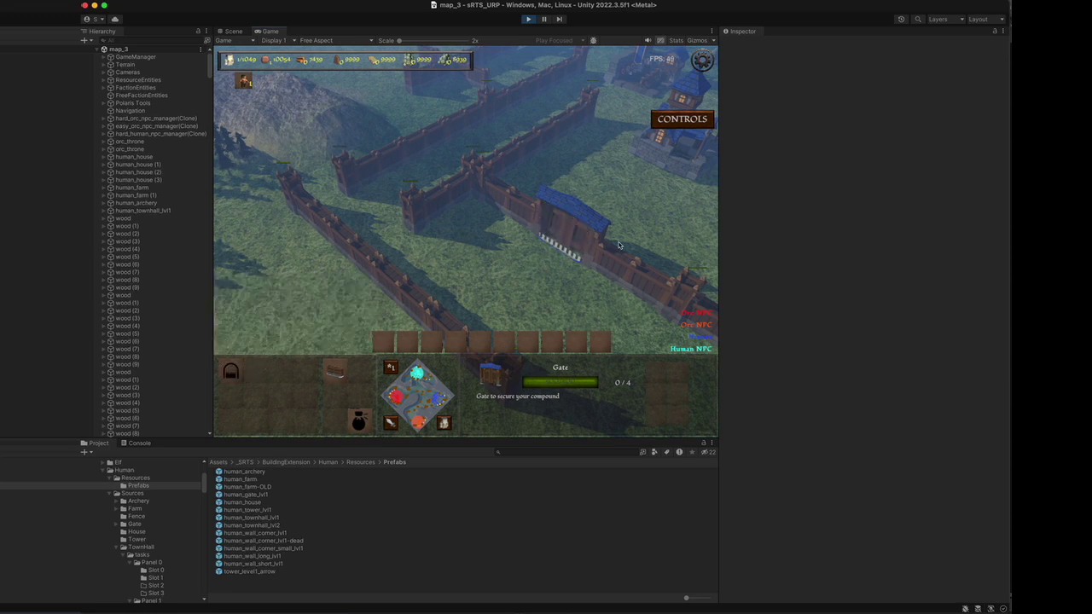
key(s)
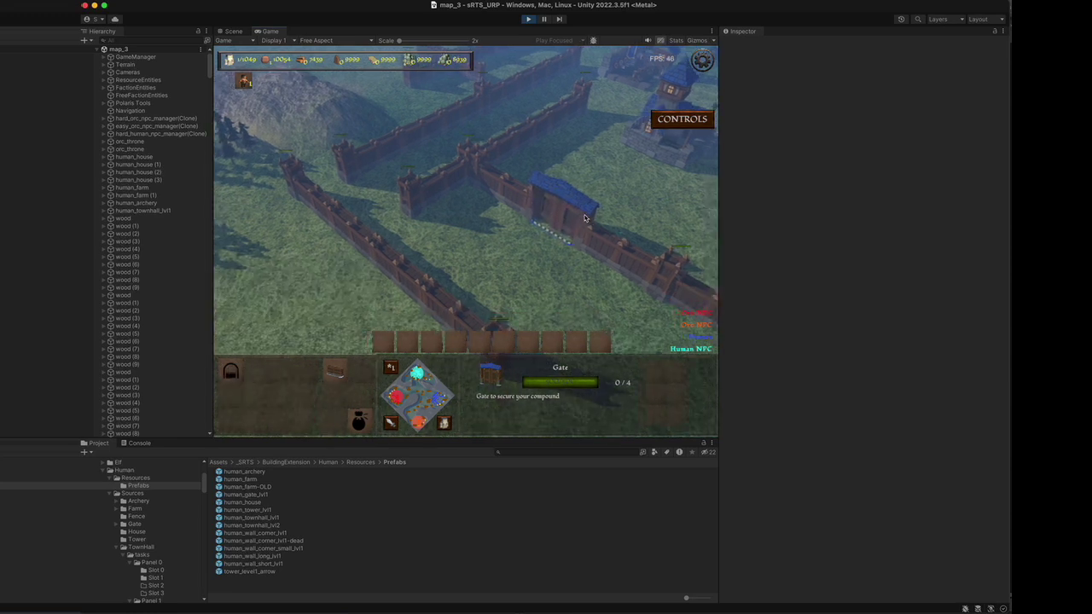
- Select the peasant and send it around the enclosed grass, out through the branch wall's gate and back in
key(w)
click(245, 81)
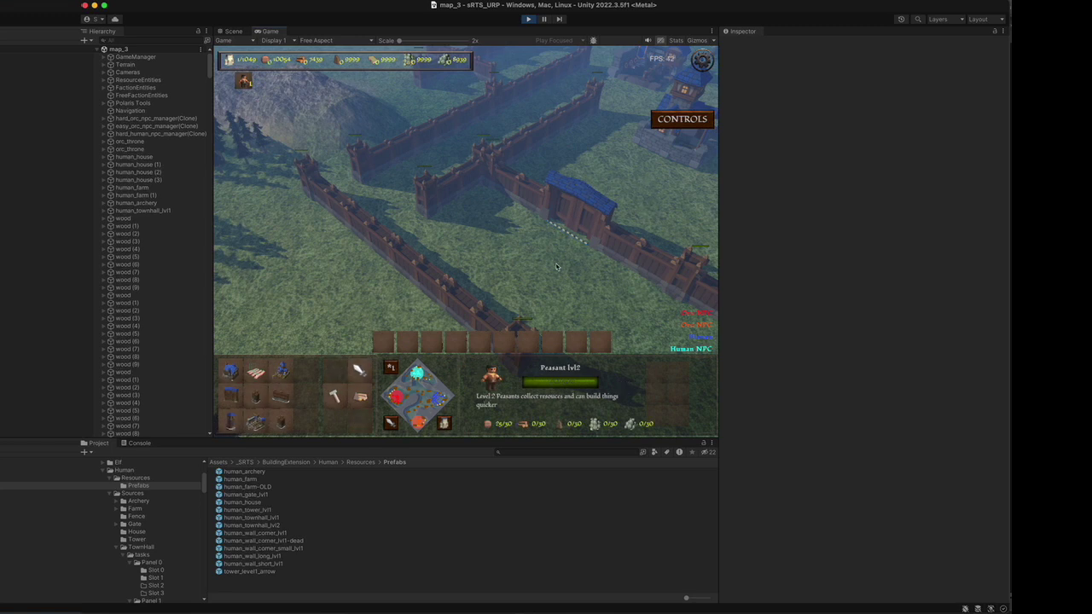
right_click(513, 290)
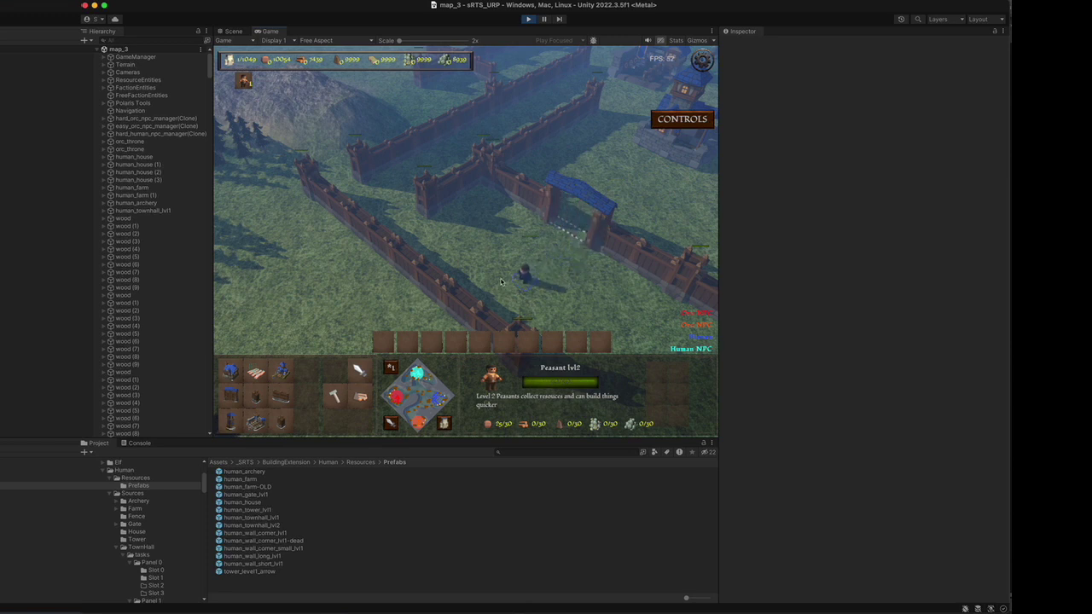
right_click(443, 247)
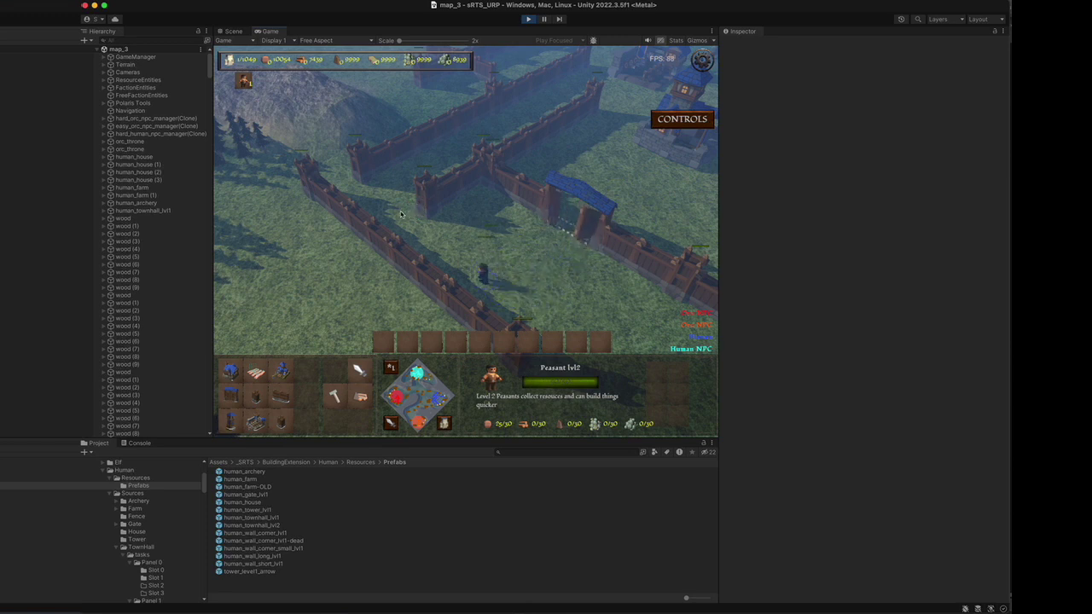
right_click(515, 260)
right_click(628, 175)
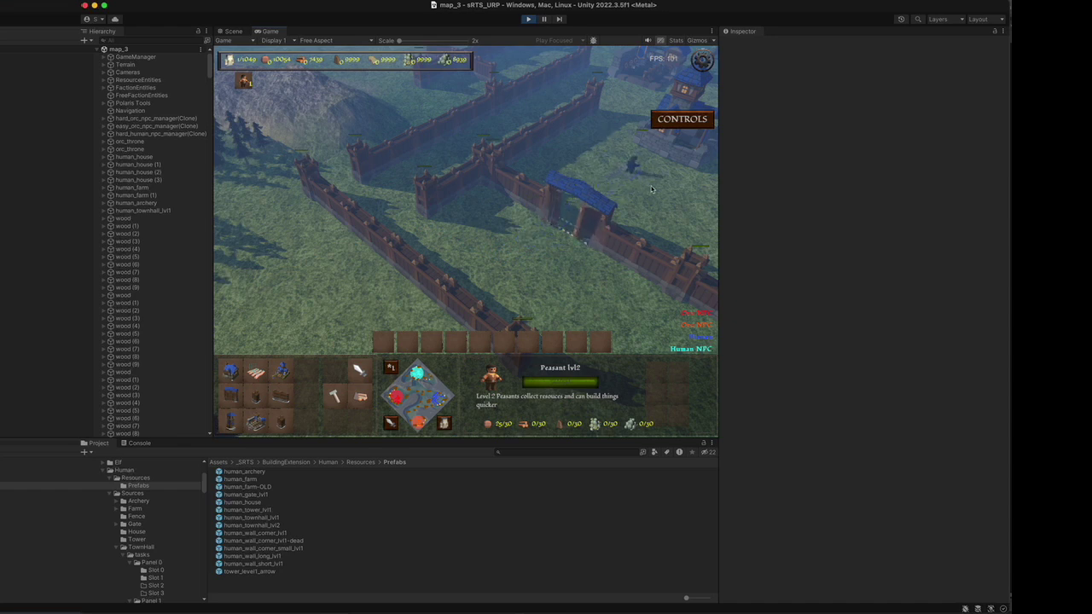
right_click(546, 279)
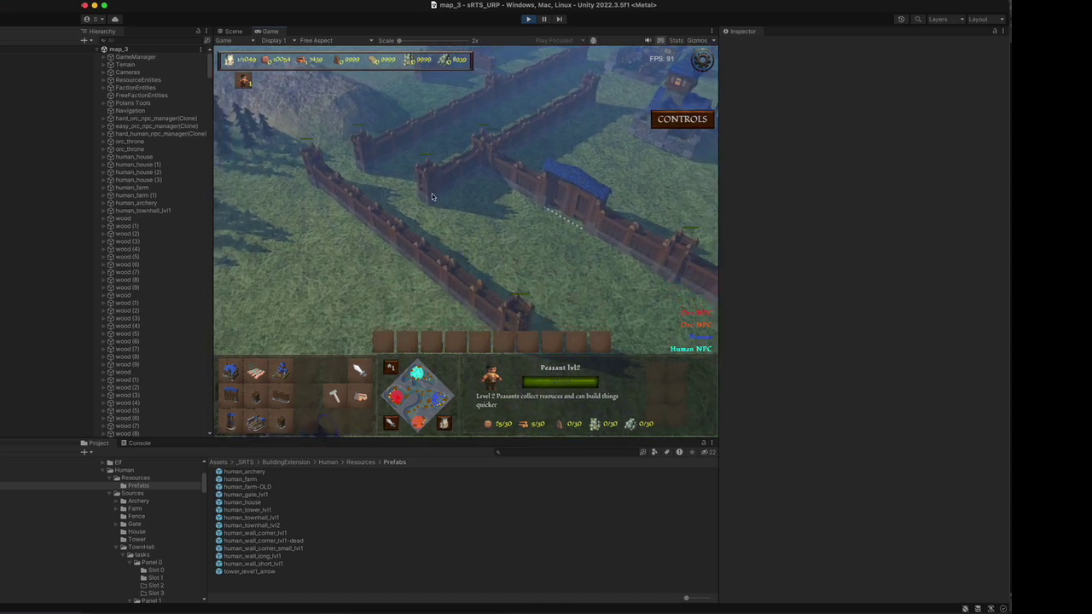
- Try to build a long wall across the gap between the two parallel diagonal walls, starting near the gated branch wall's junction
key(s)
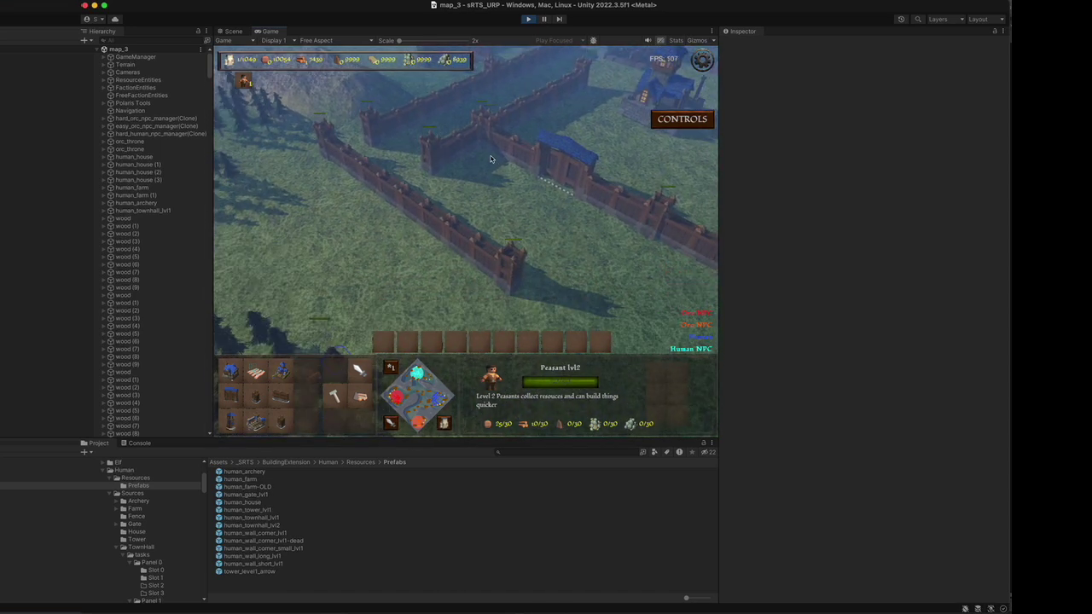
key(w)
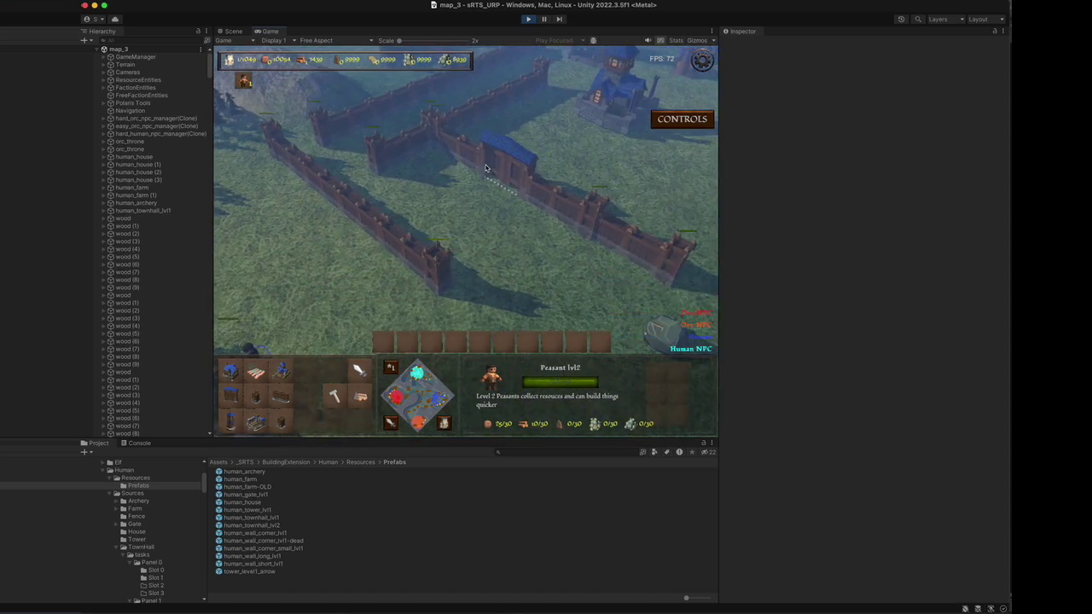
key(w)
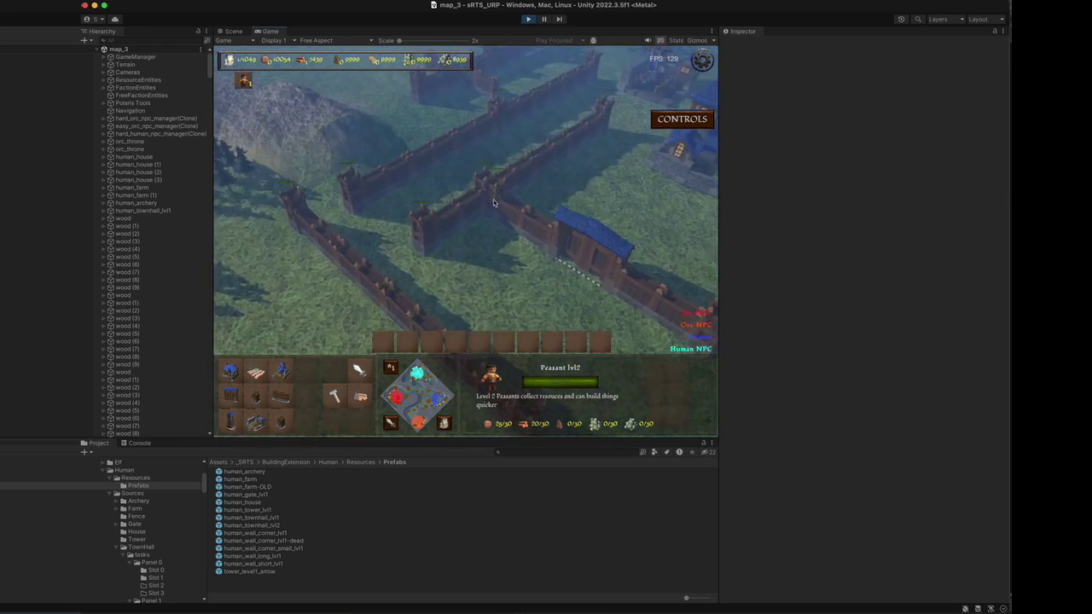
key(a)
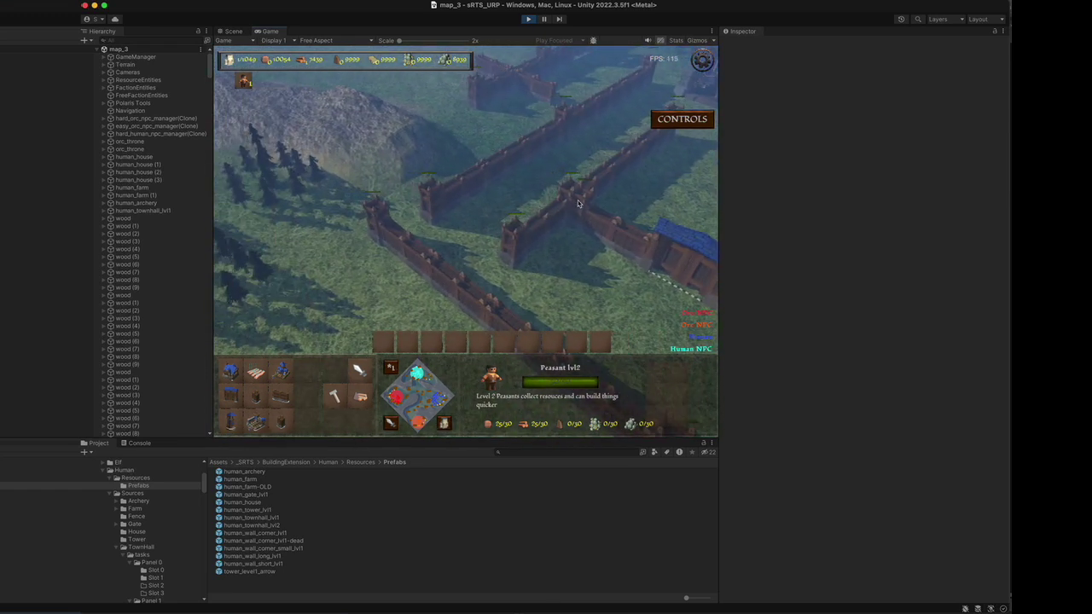
click(281, 397)
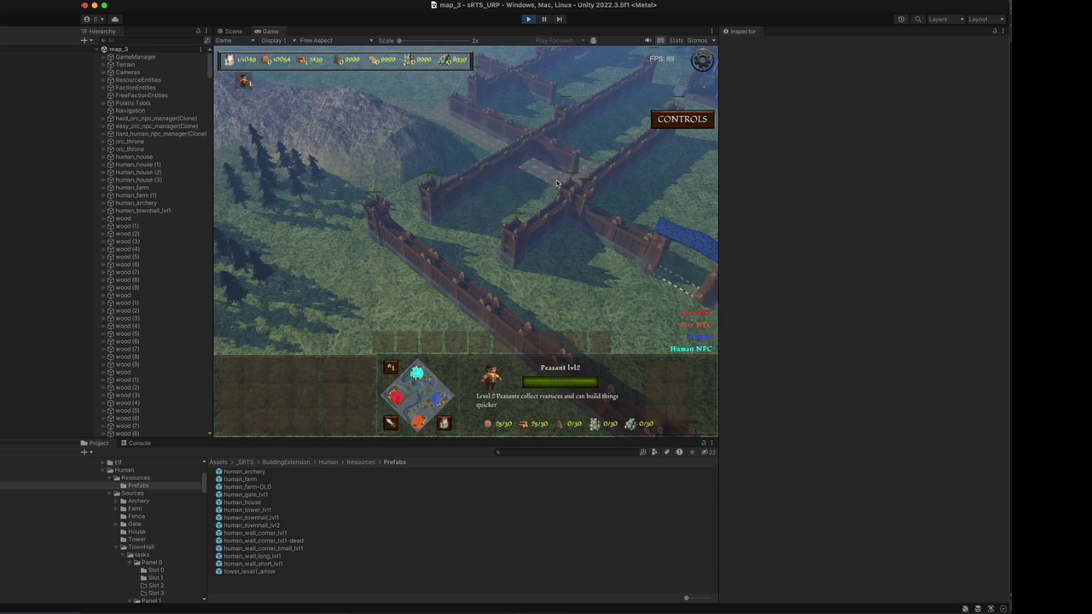
scroll(556, 183, up, 2)
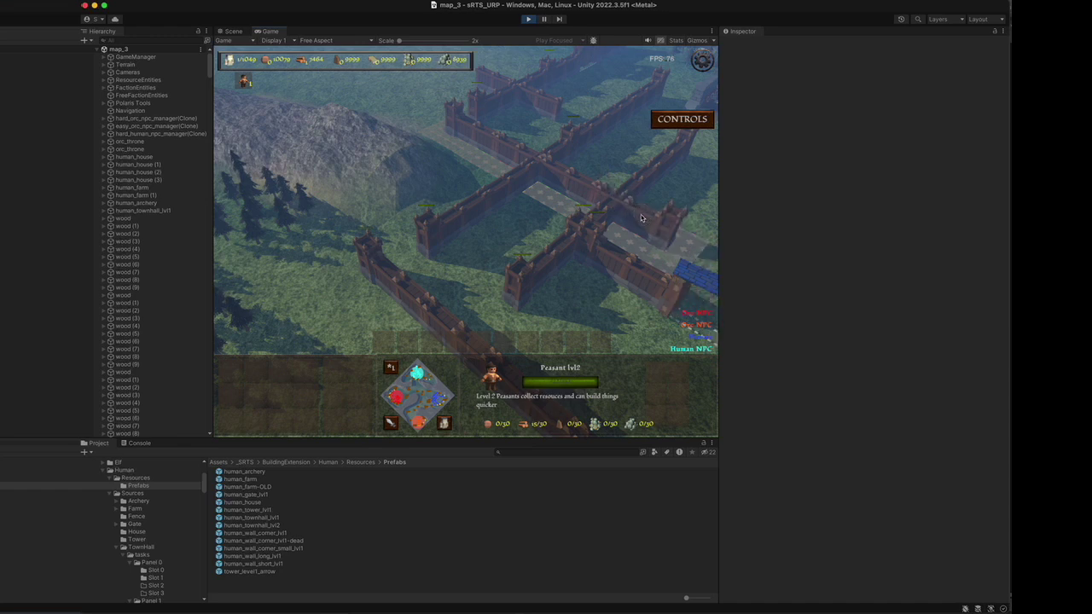
click(596, 194)
middle_drag(595, 202, 547, 205)
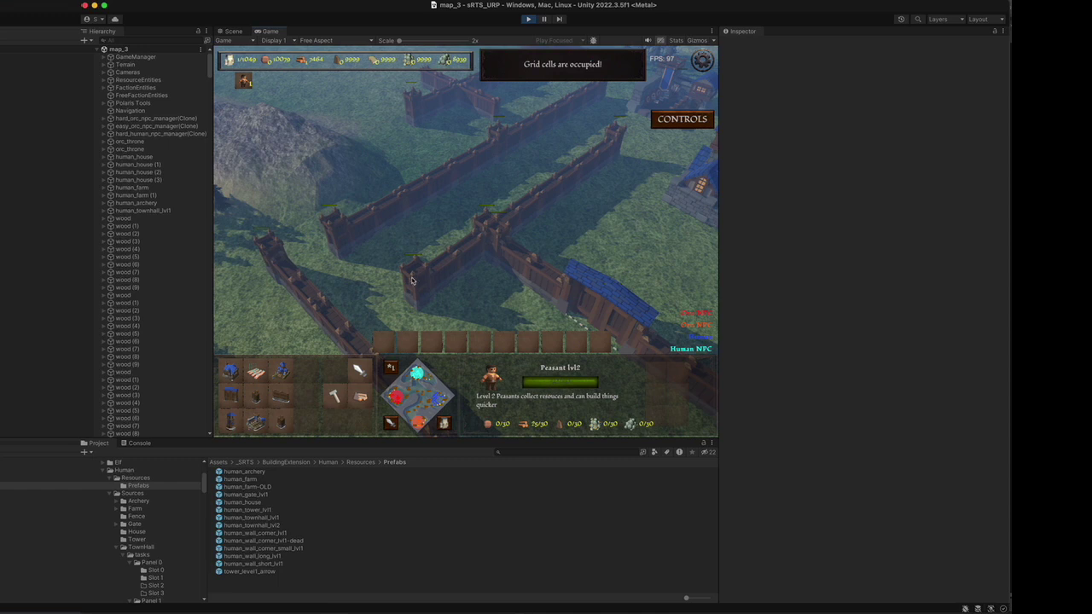
- Build a long wall branching perpendicularly from the branched diagonal wall towards the town buildings, parallel to the gated branch wall
click(281, 397)
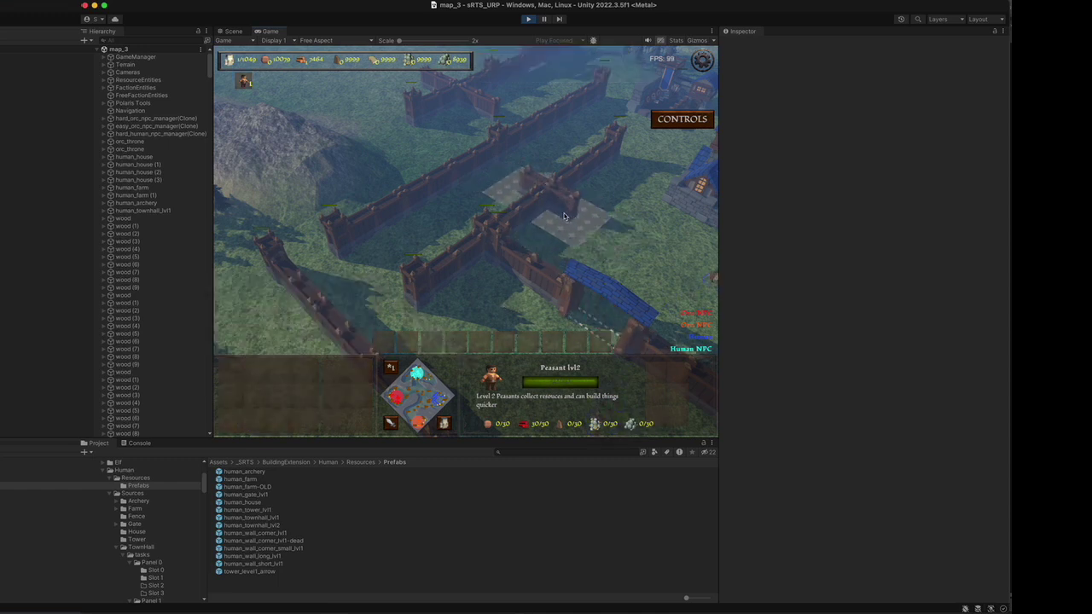
click(559, 212)
click(281, 396)
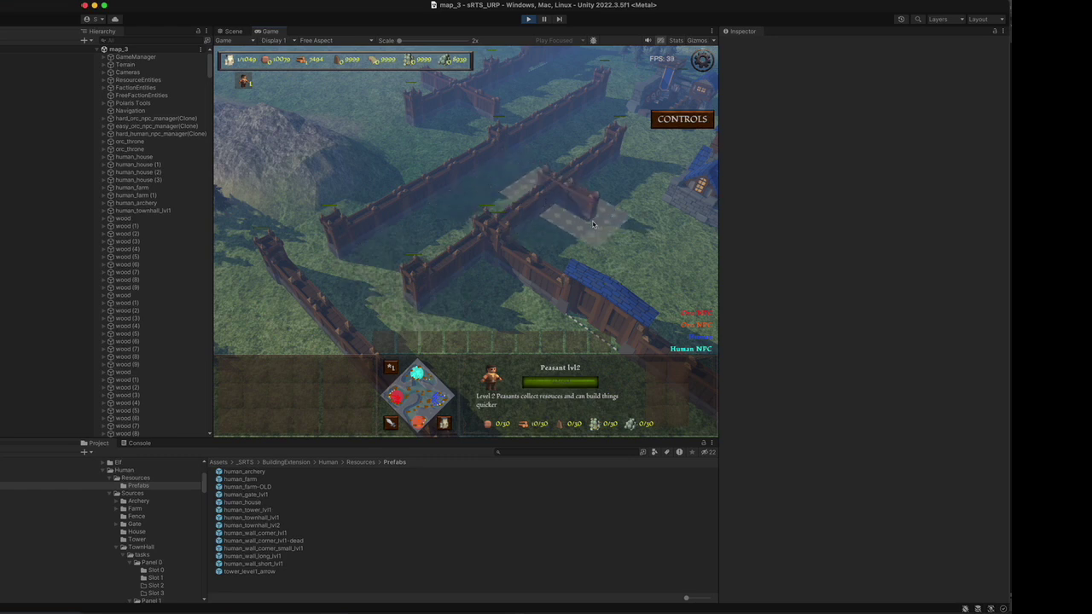
key(d)
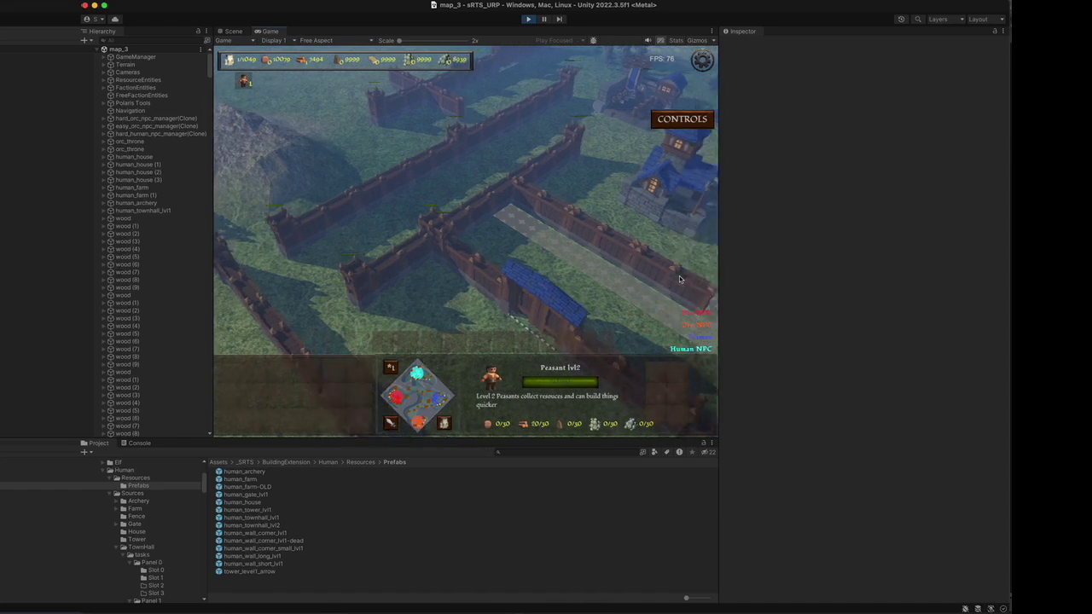
key(s)
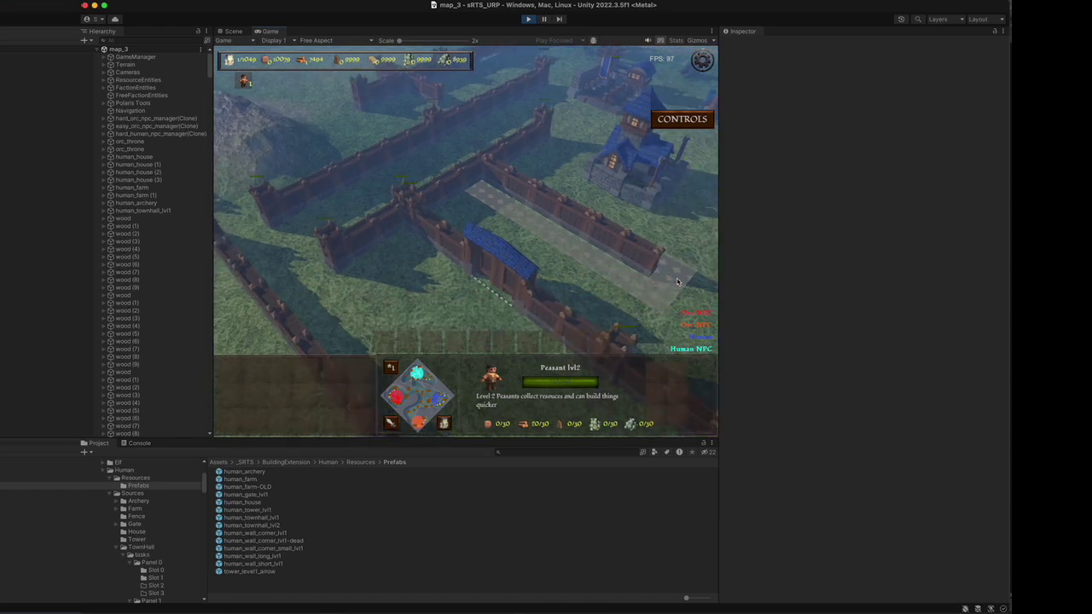
click(677, 281)
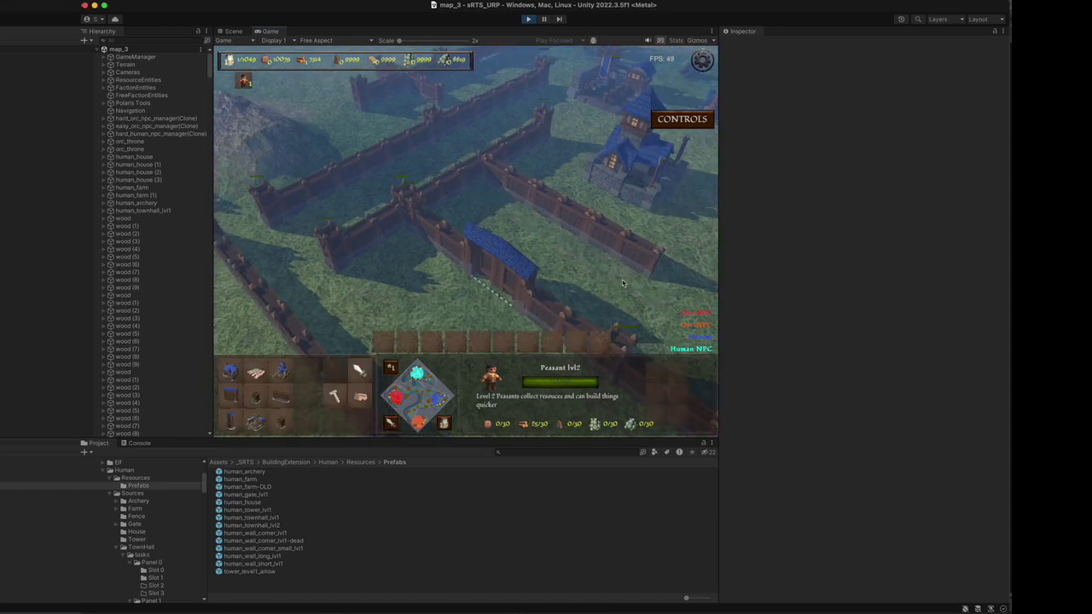
- Try to build a short perpendicular branch from the detached wall across the open grass near the forest
key(d)
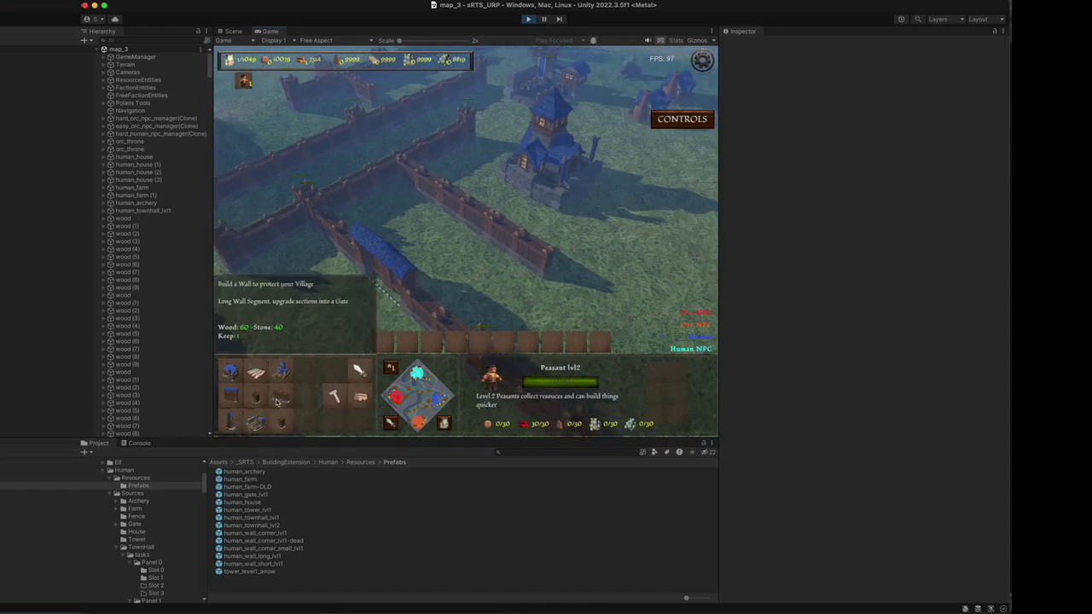
click(282, 396)
key(a)
key(s)
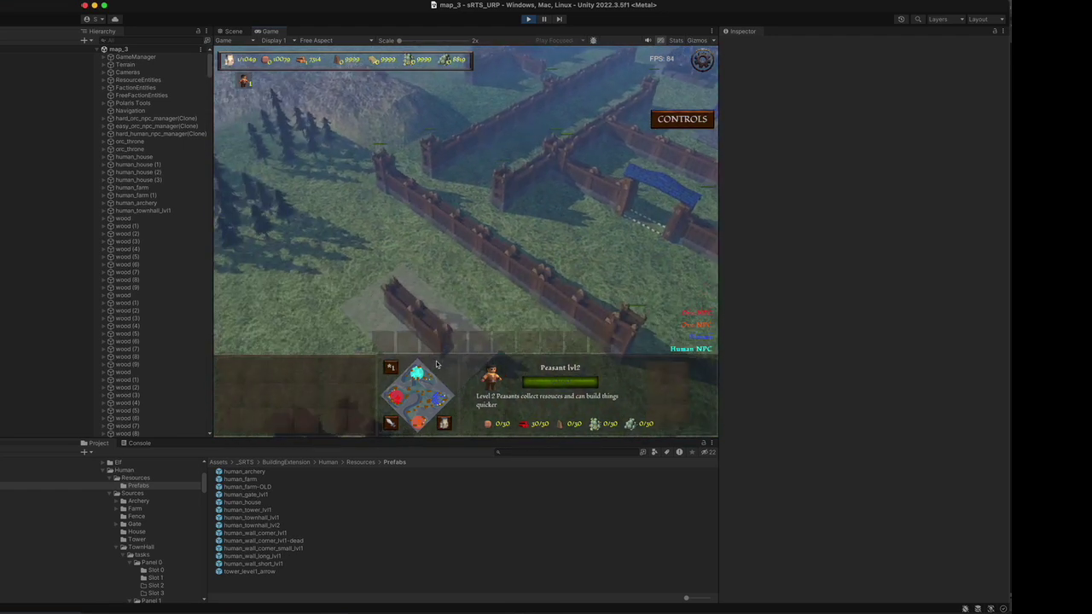
key(d)
key(s)
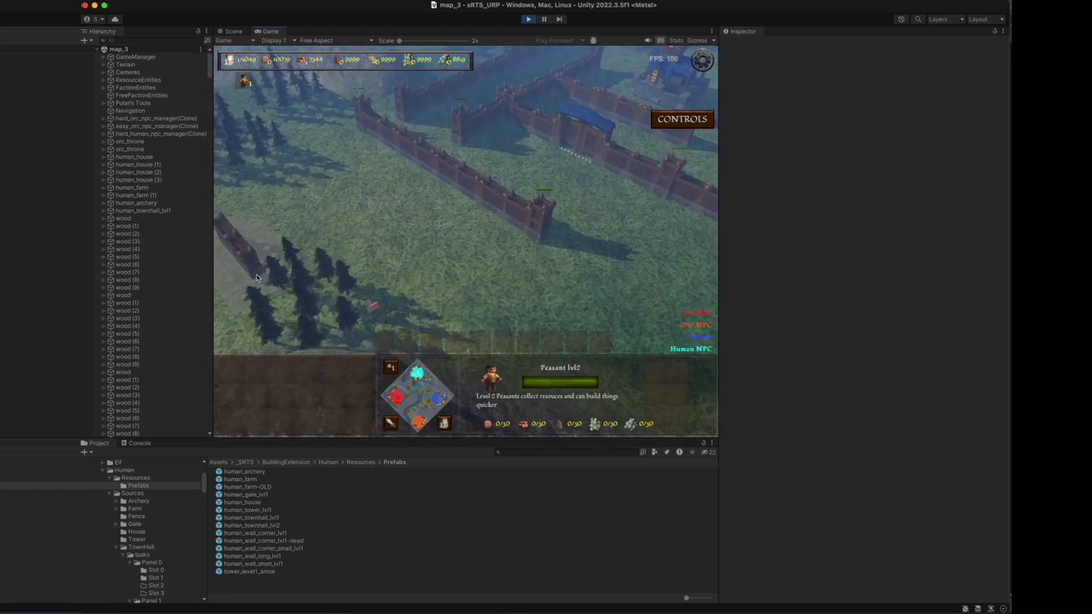
key(a)
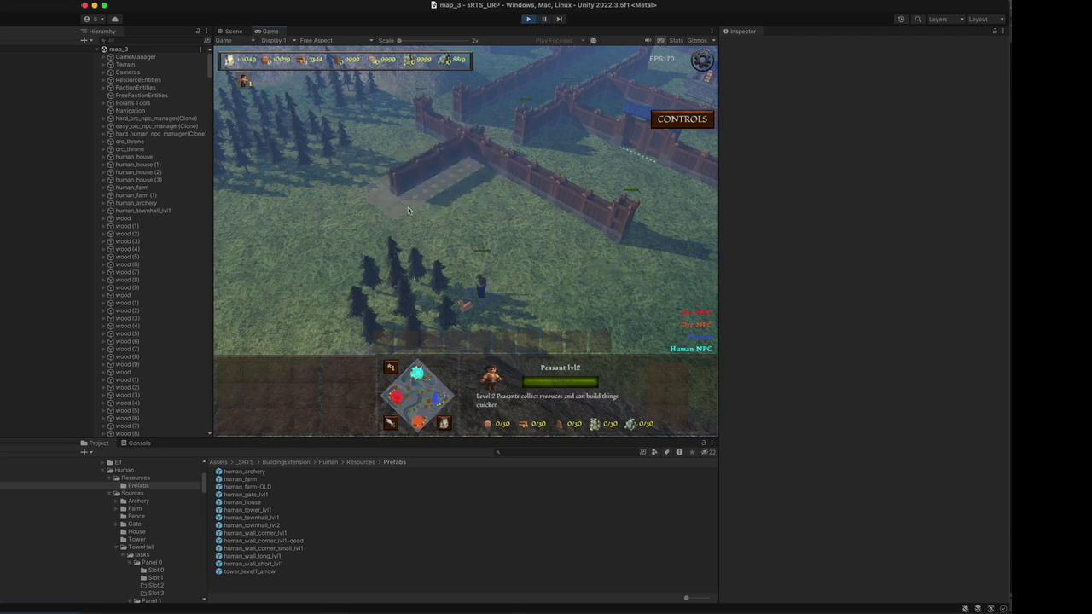
click(410, 209)
- Retry the perpendicular branch from the detached wall at several different lengths, running past the small group of trees
click(281, 397)
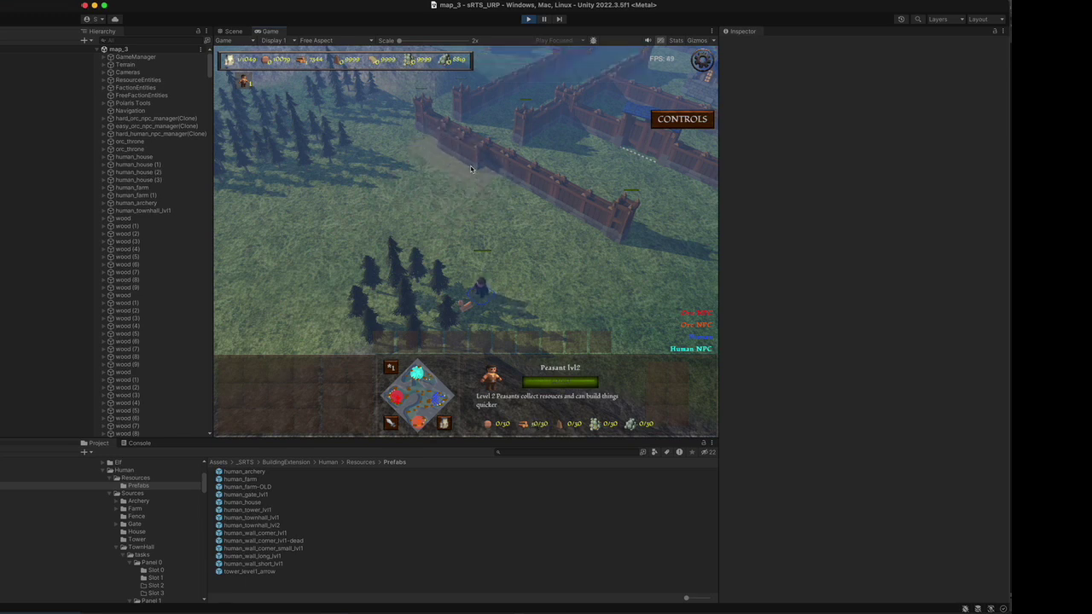
mouse_move(469, 170)
mouse_down()
mouse_move(378, 220)
mouse_move(394, 234)
mouse_up()
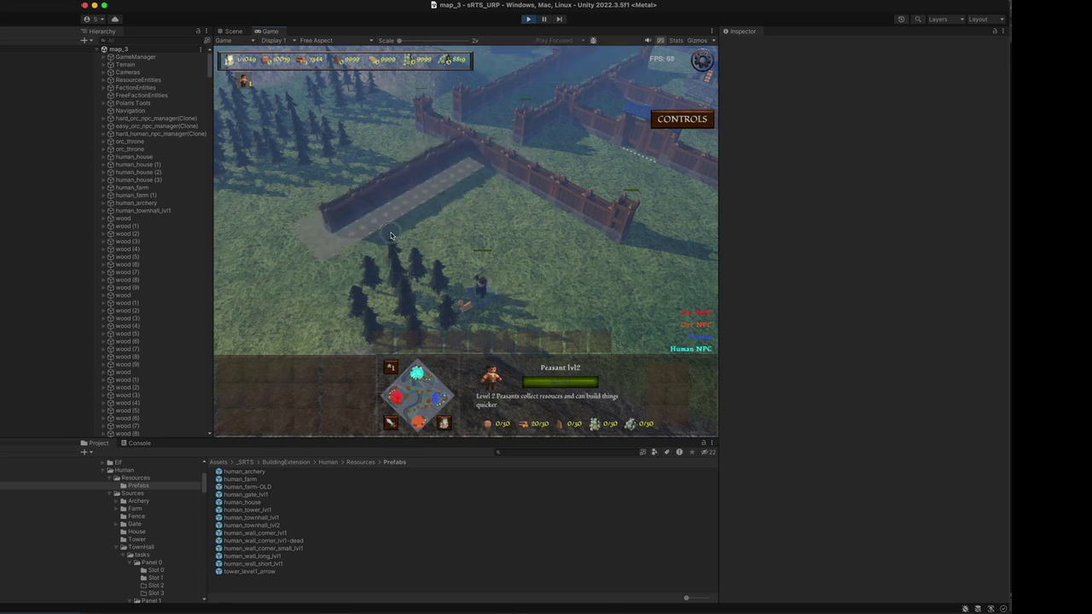
drag(339, 265, 324, 272)
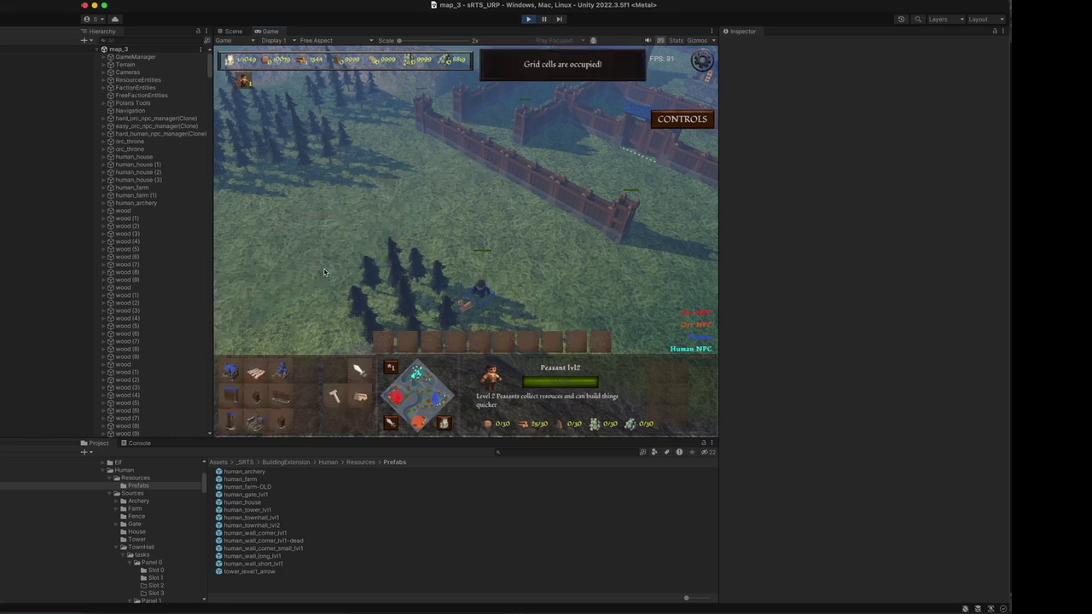
click(281, 395)
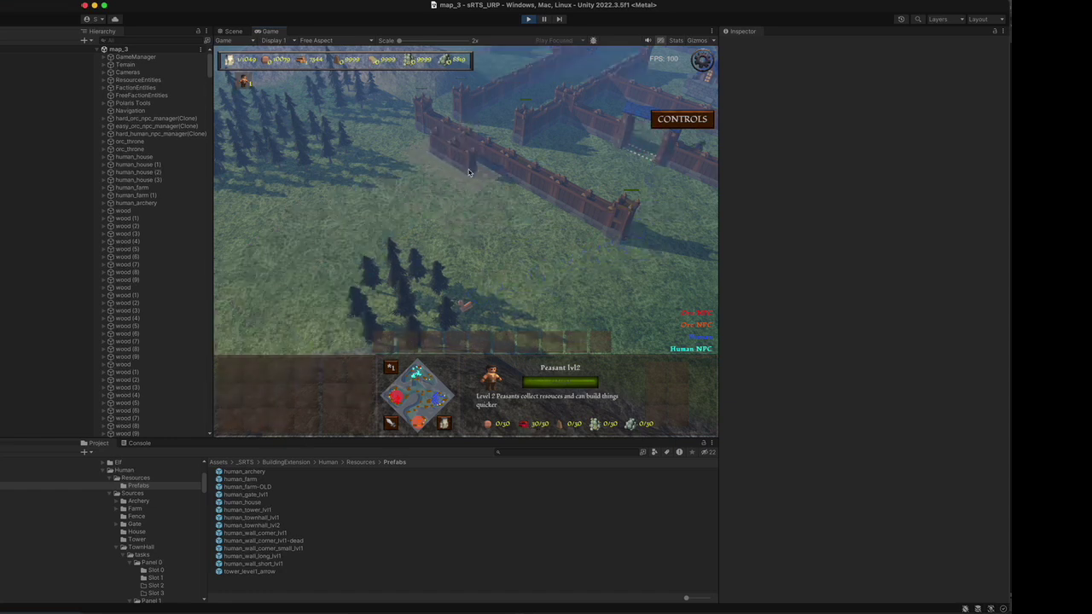
drag(466, 173, 394, 221)
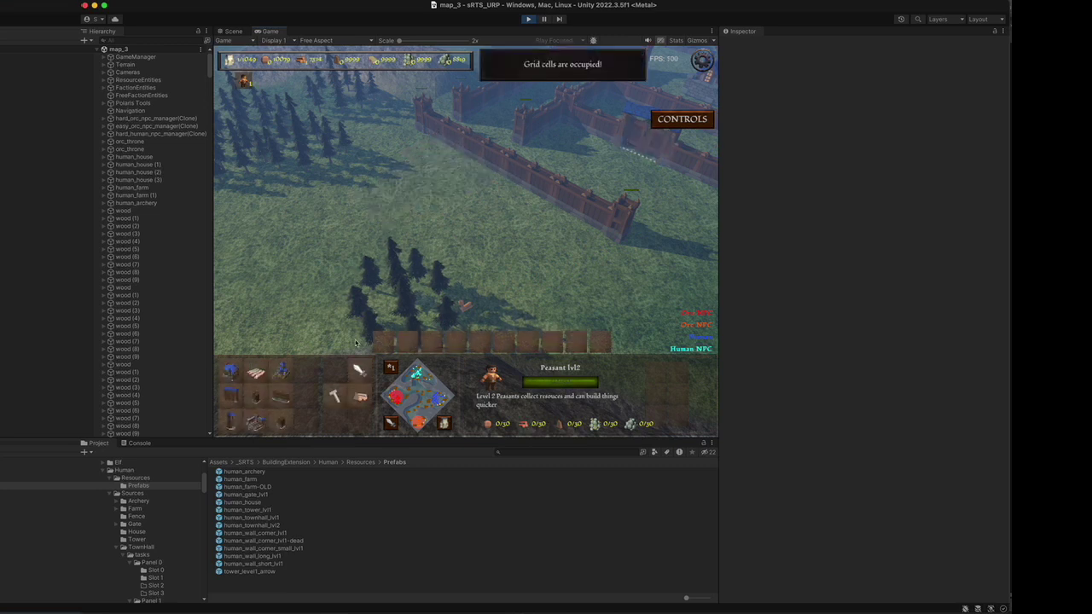
click(282, 395)
drag(458, 184, 296, 272)
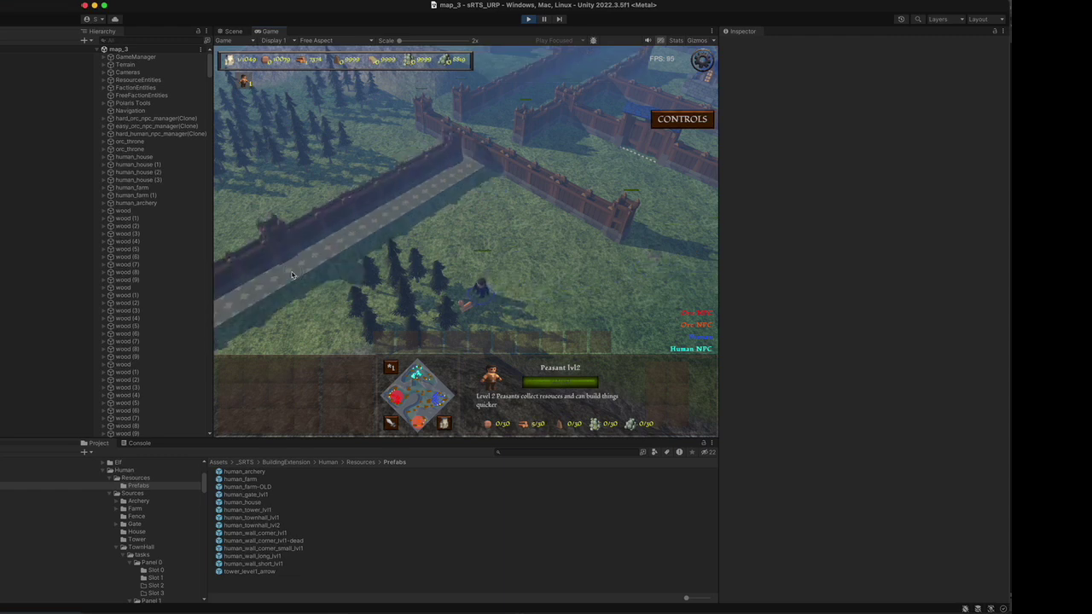
drag(292, 274, 291, 275)
click(281, 395)
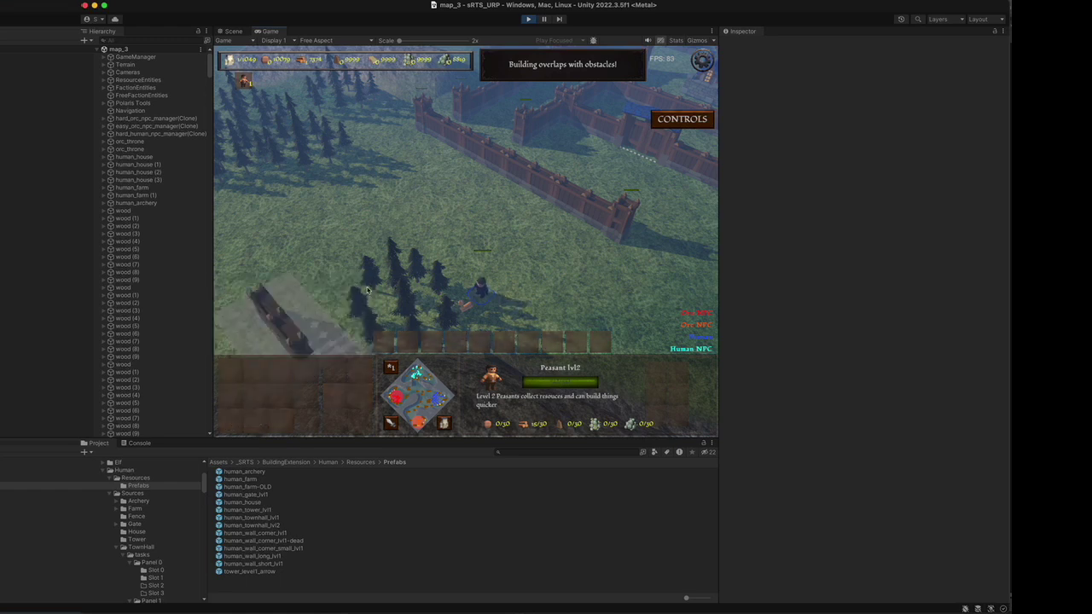
drag(456, 175, 394, 210)
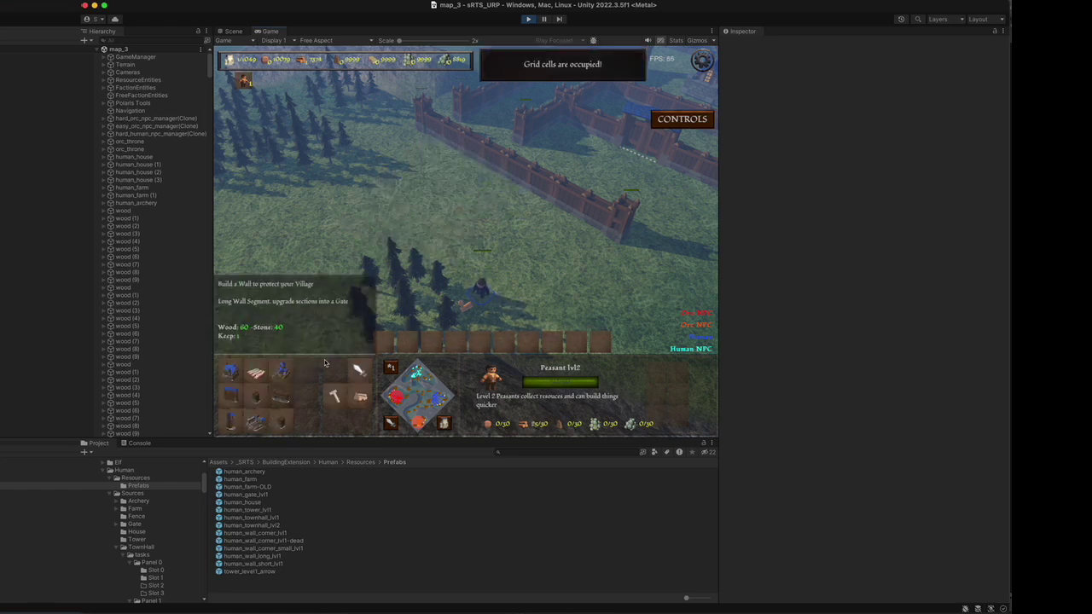
- Build a long perpendicular wall branching from the detached wall and running past the small group of trees
click(281, 395)
drag(463, 175, 343, 253)
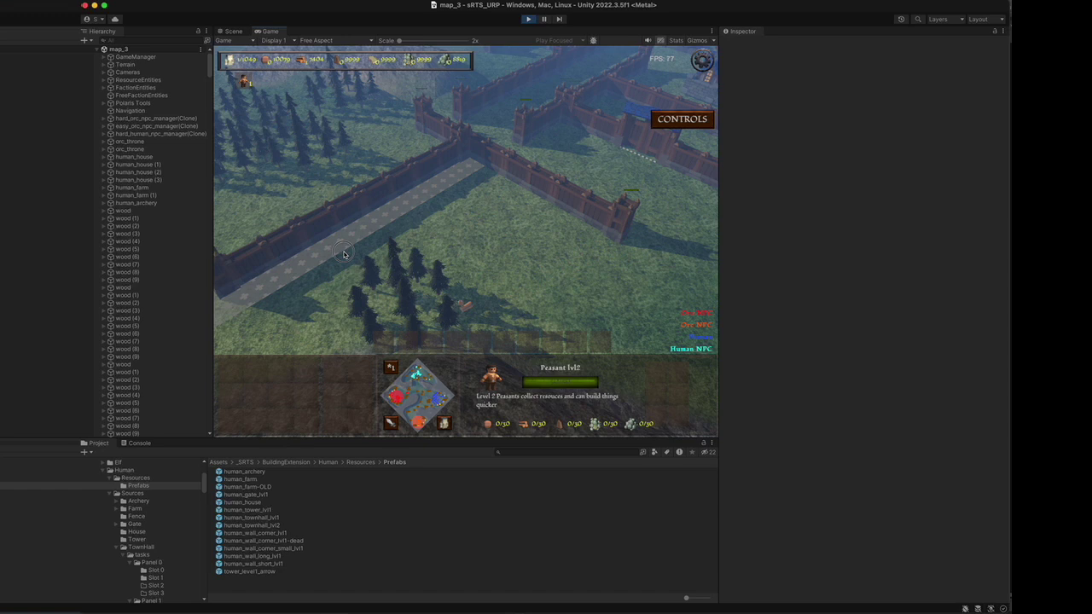
click(343, 250)
- Build a second long branch from the same wall, parallel to the new branch and closer to the small group of trees
key(w)
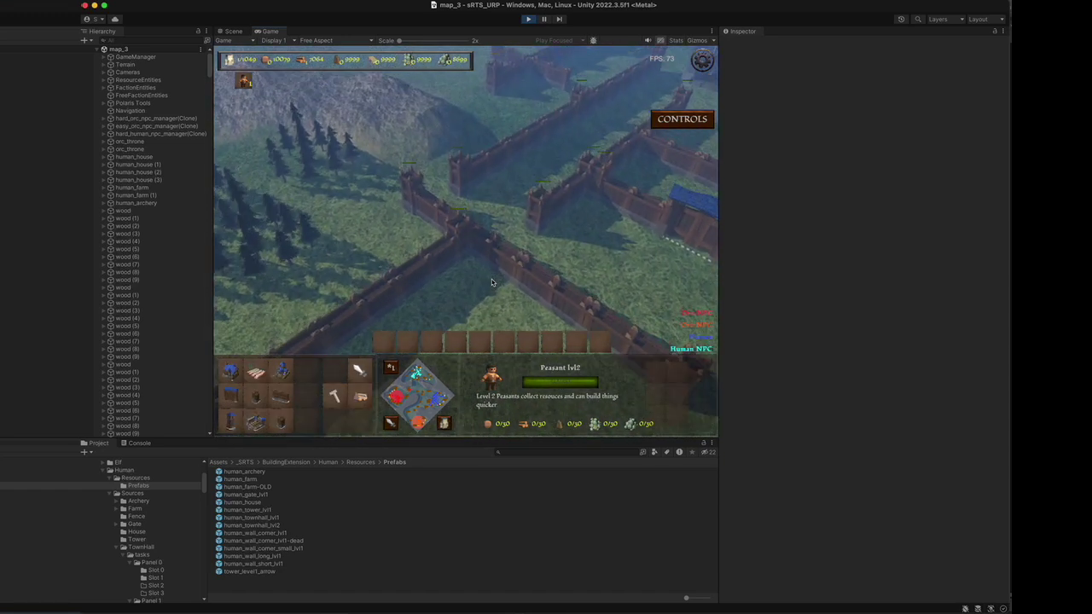
key(w)
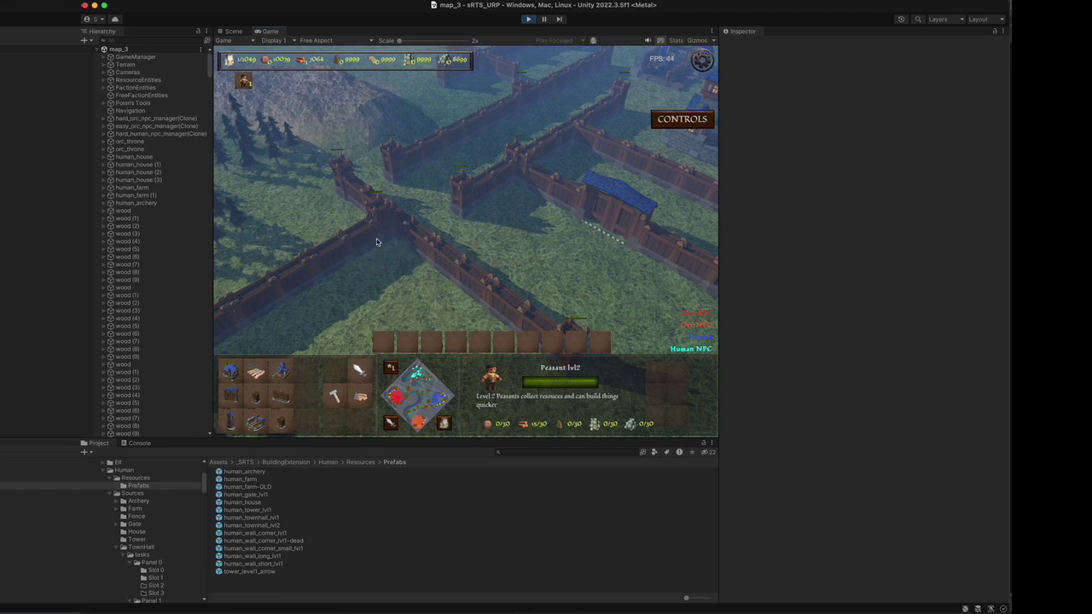
key(s)
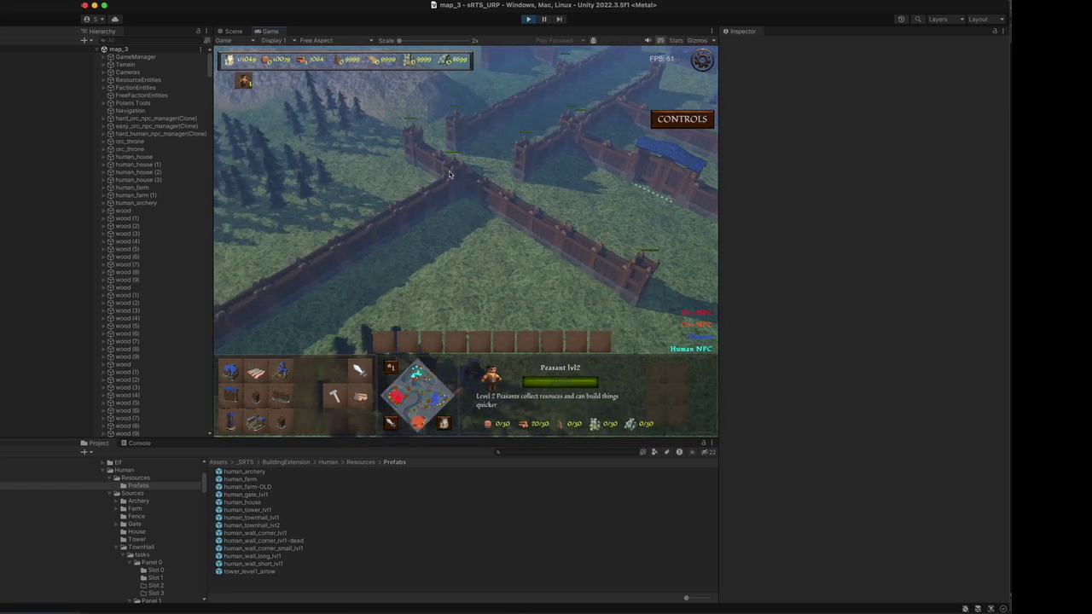
key(d)
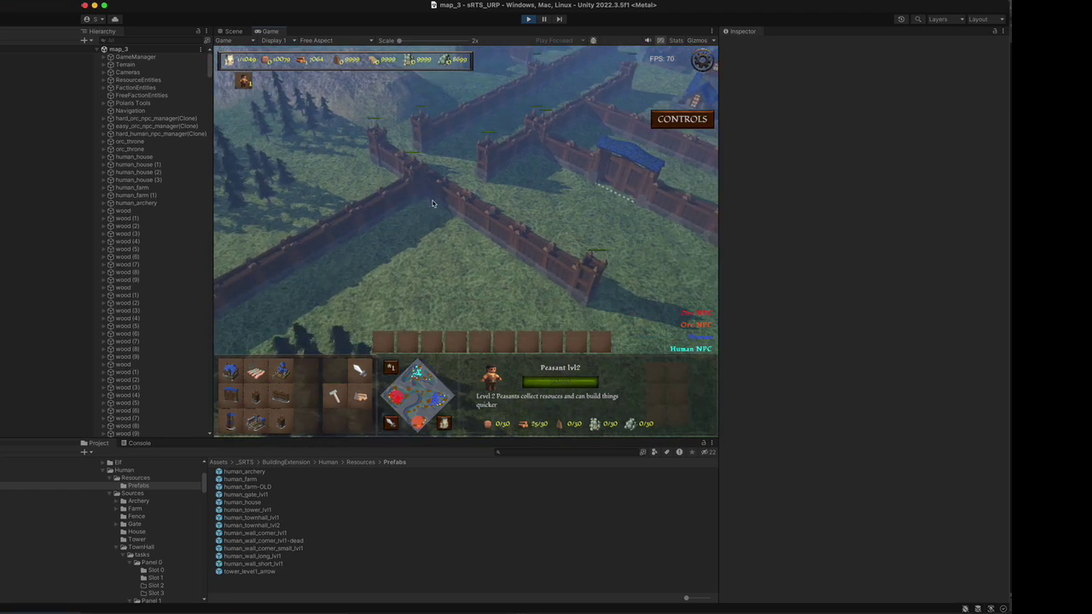
click(288, 401)
drag(452, 253, 310, 315)
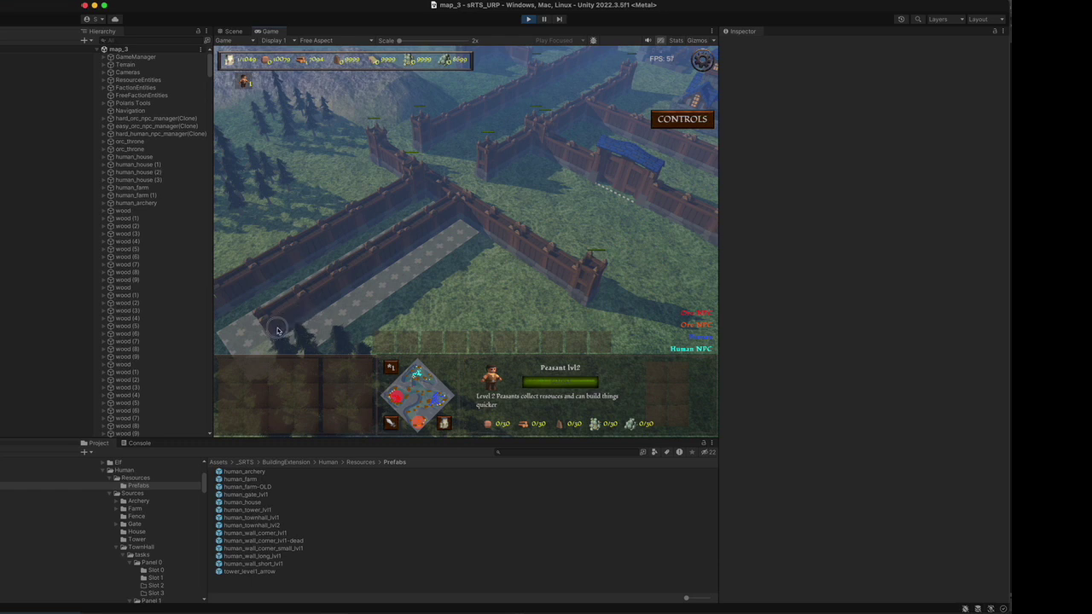
drag(254, 341, 254, 340)
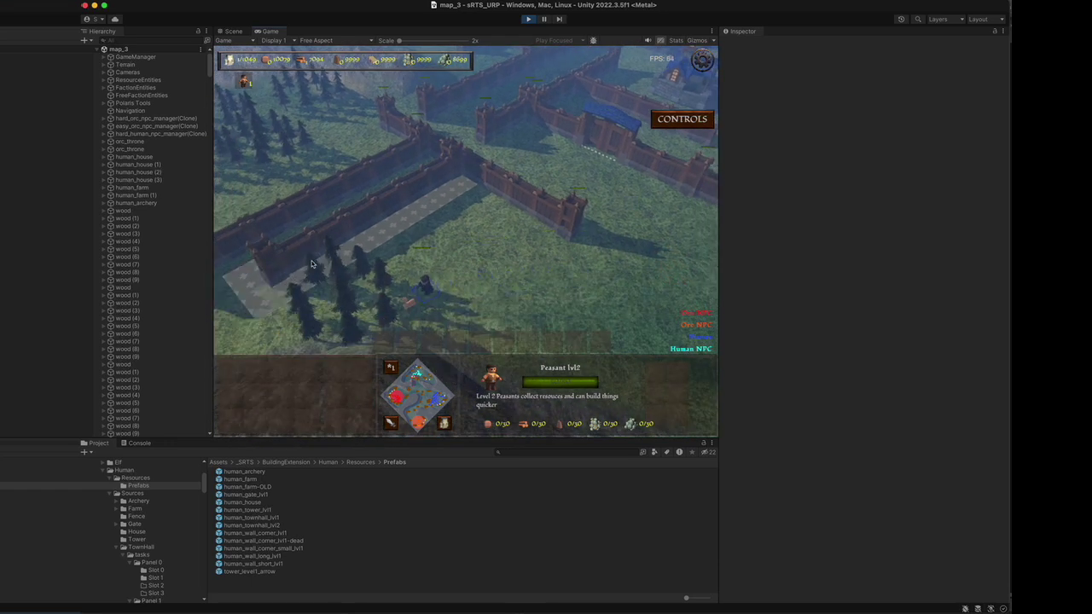
key(a)
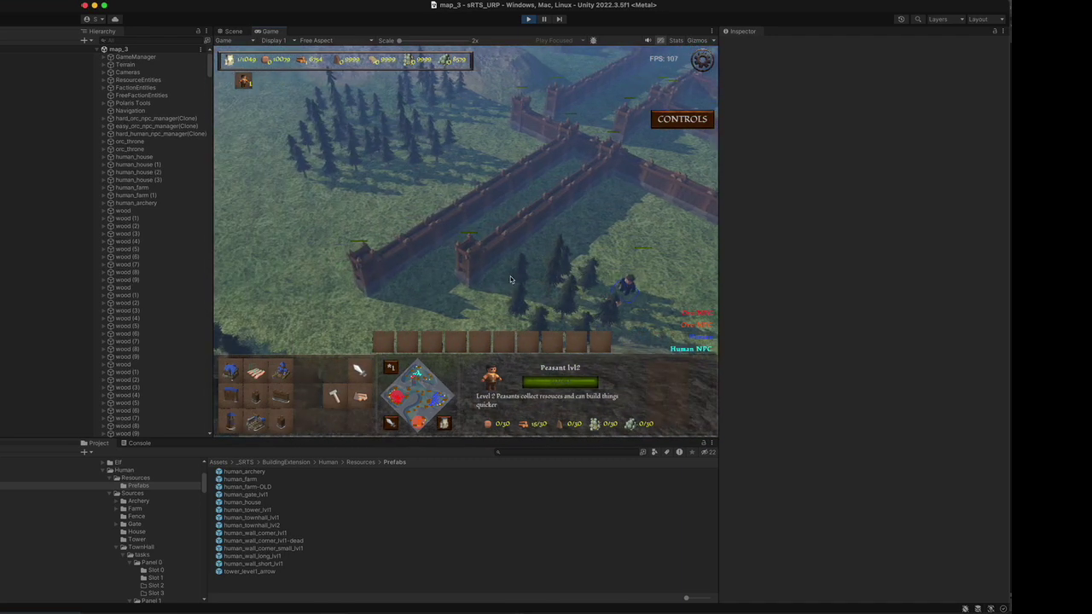
key(w)
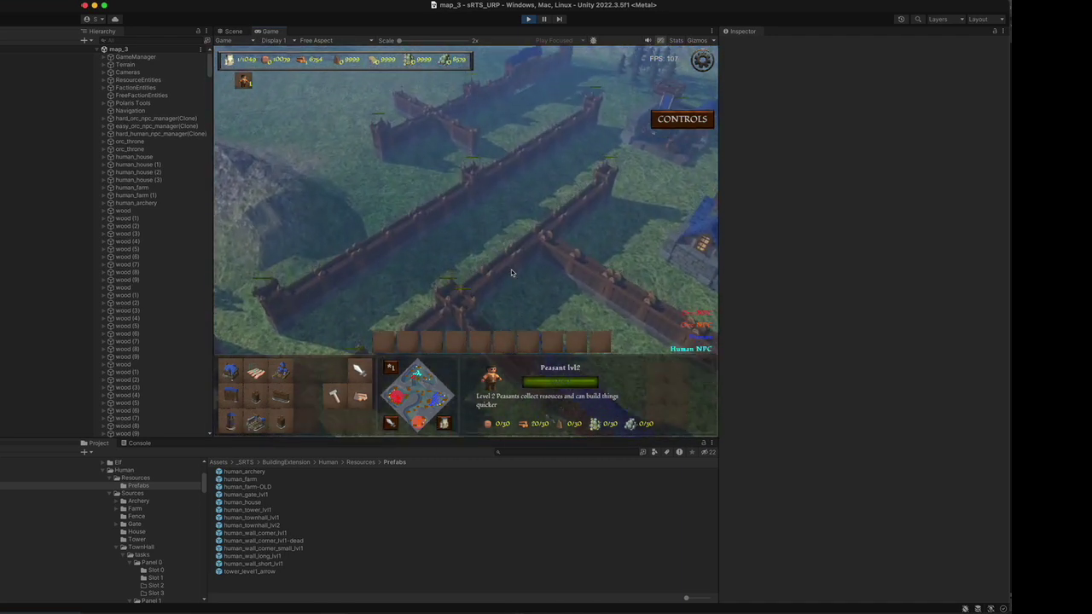
key(w)
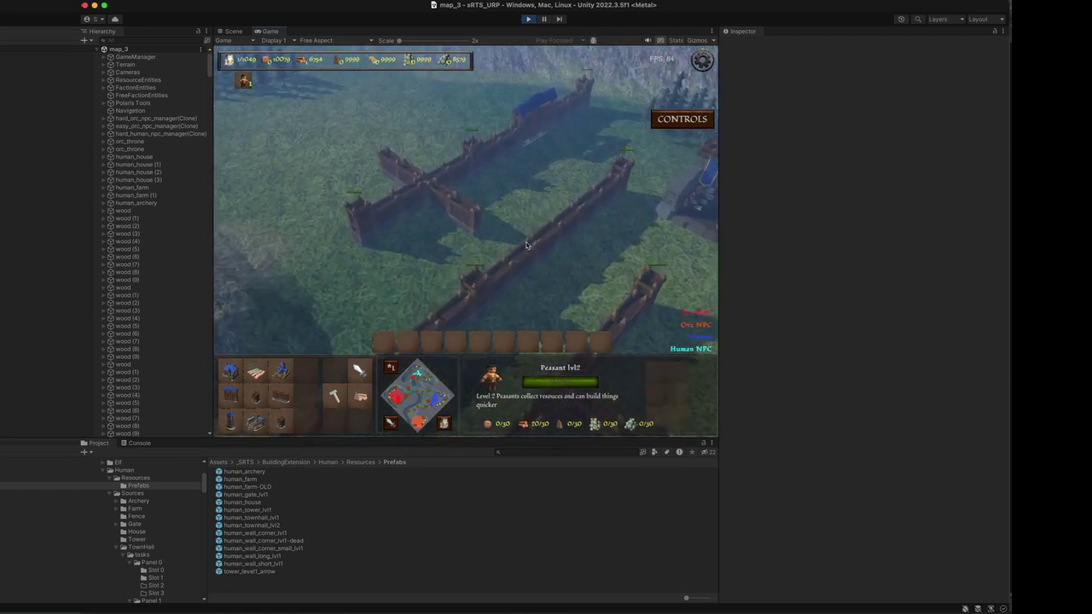
key(s)
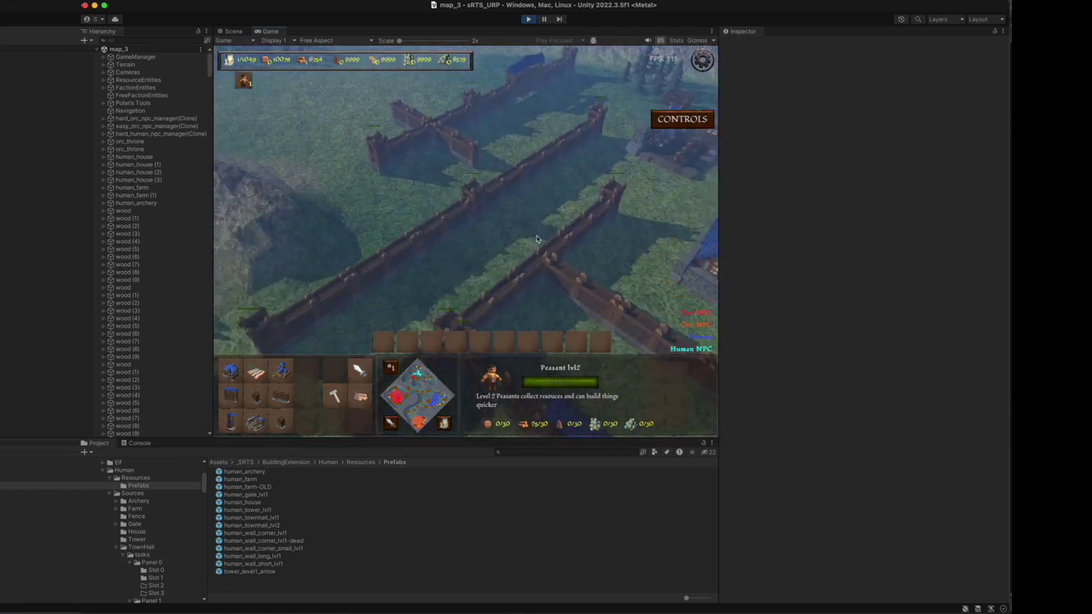
- Select the gate in the wall and inspect its toggle option and the surrounding wall branches
key(s)
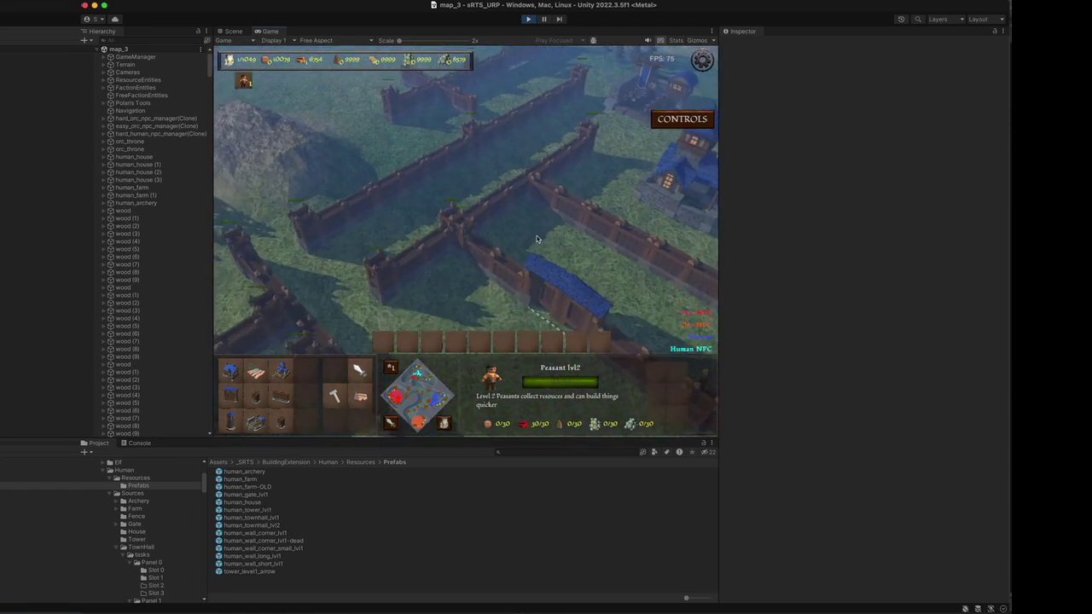
key(a)
key(w)
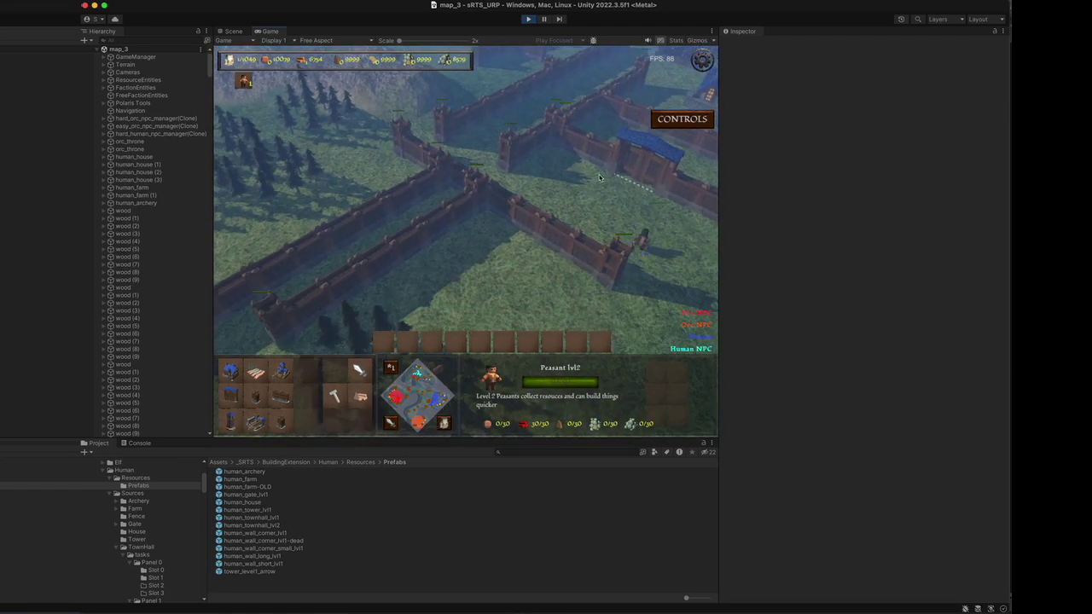
key(d)
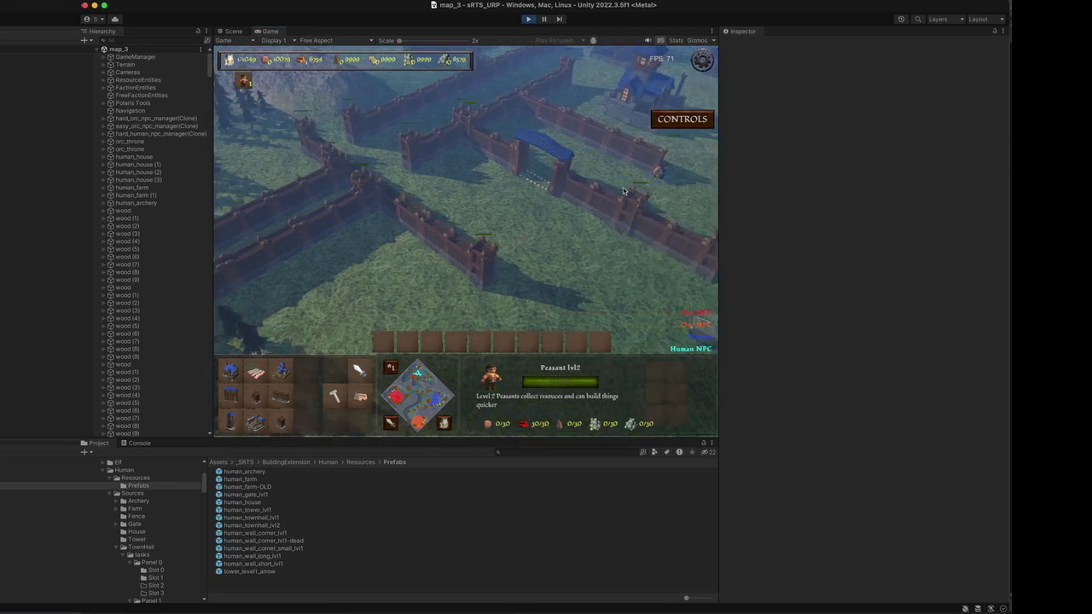
click(449, 173)
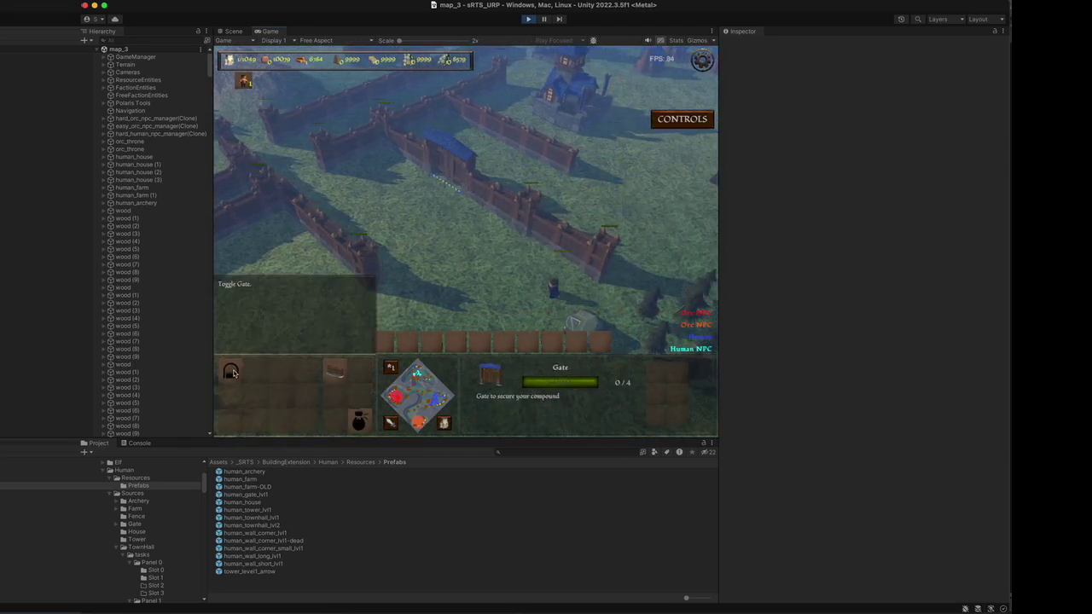
key(s)
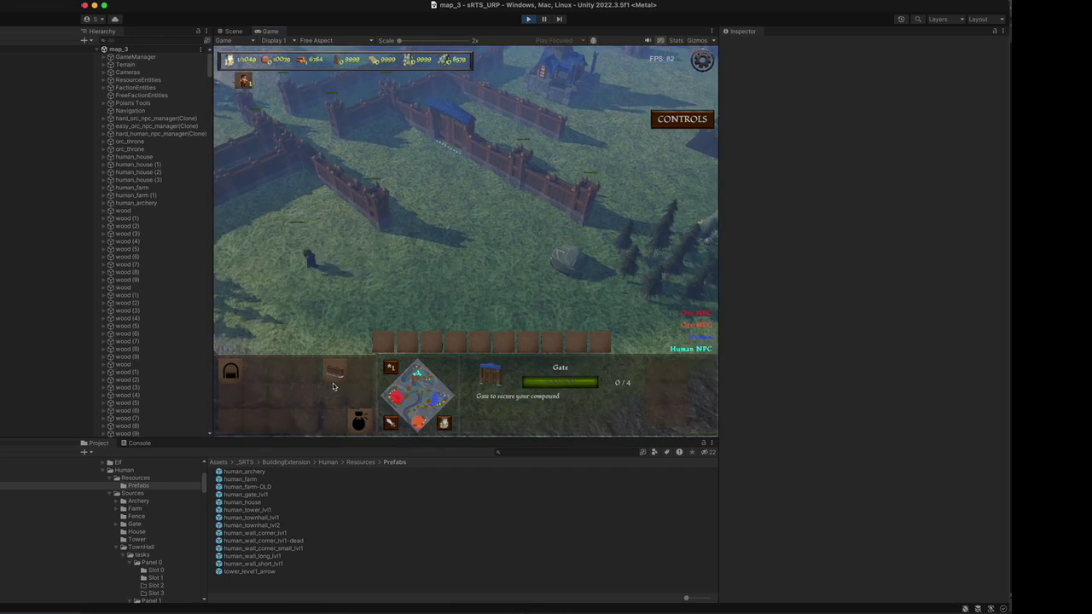
- Try to build a perpendicular wall from the end corner of the gate wall across the open grass
click(245, 82)
click(236, 372)
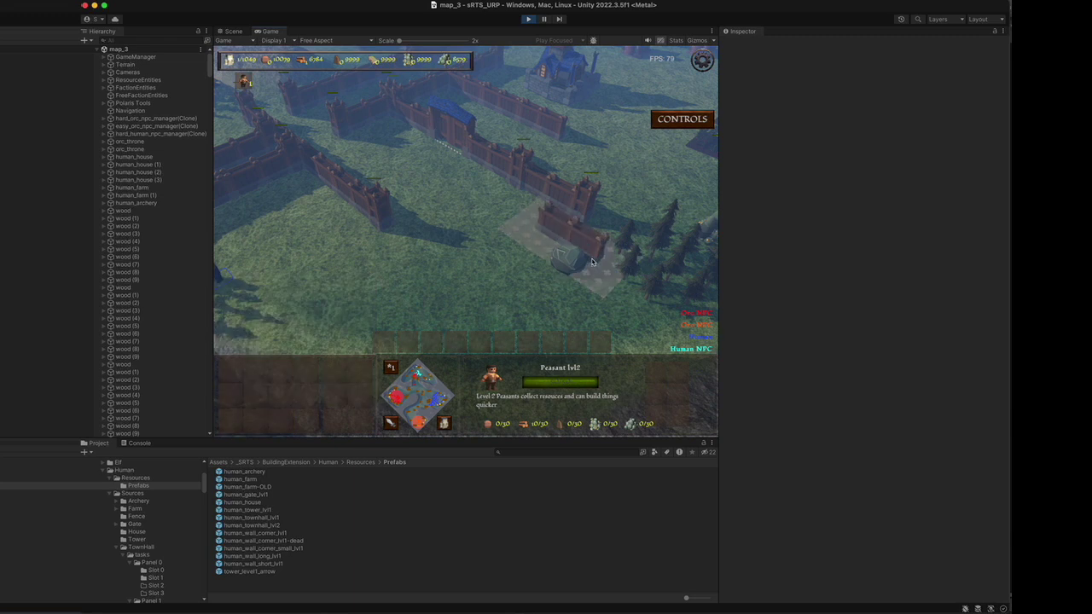
drag(578, 225, 414, 313)
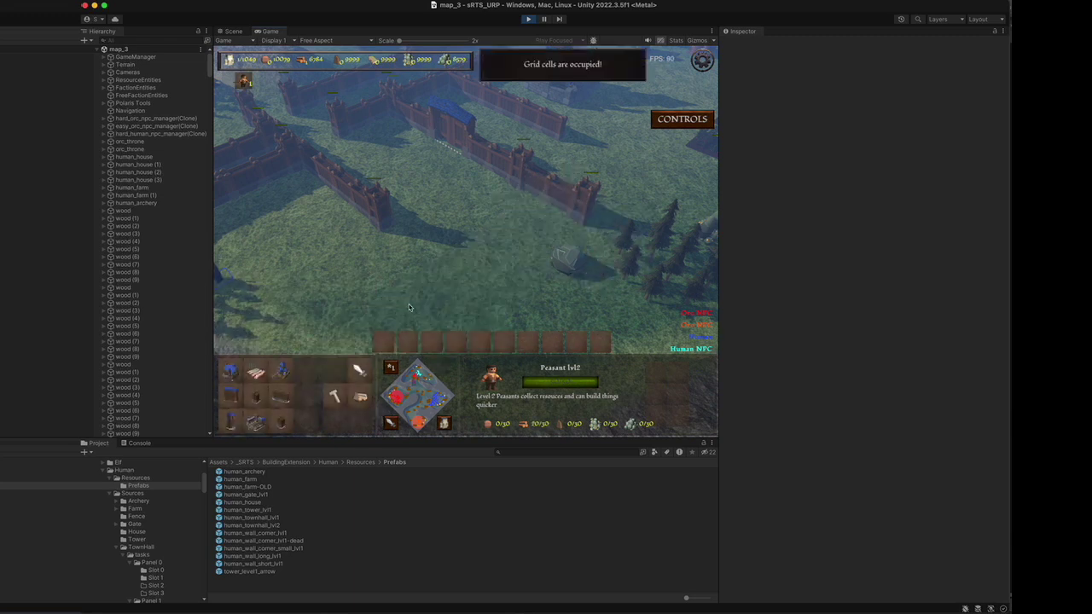
click(290, 397)
drag(361, 348, 495, 248)
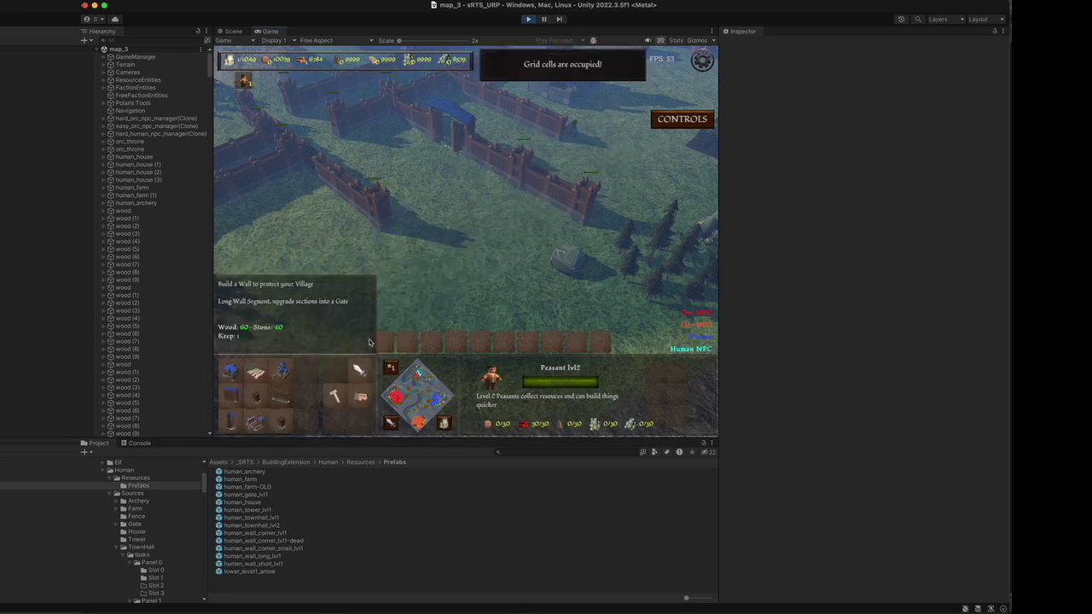
- Place a wall segment beside the gate wall's end corner and build a long perpendicular wall from it across the grass
click(288, 373)
right_click(568, 231)
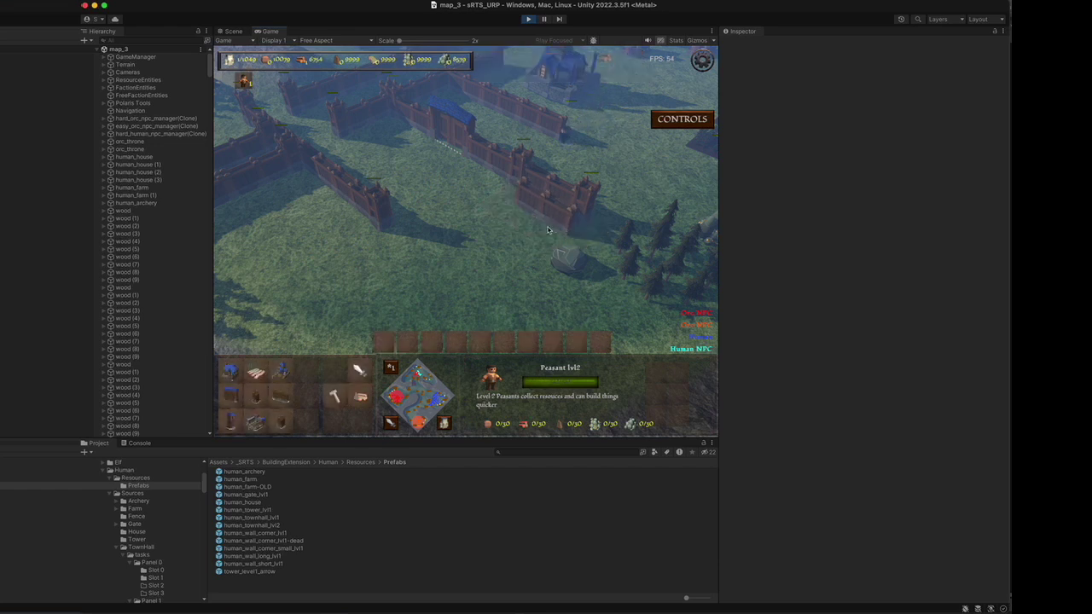
click(288, 402)
drag(555, 226, 415, 311)
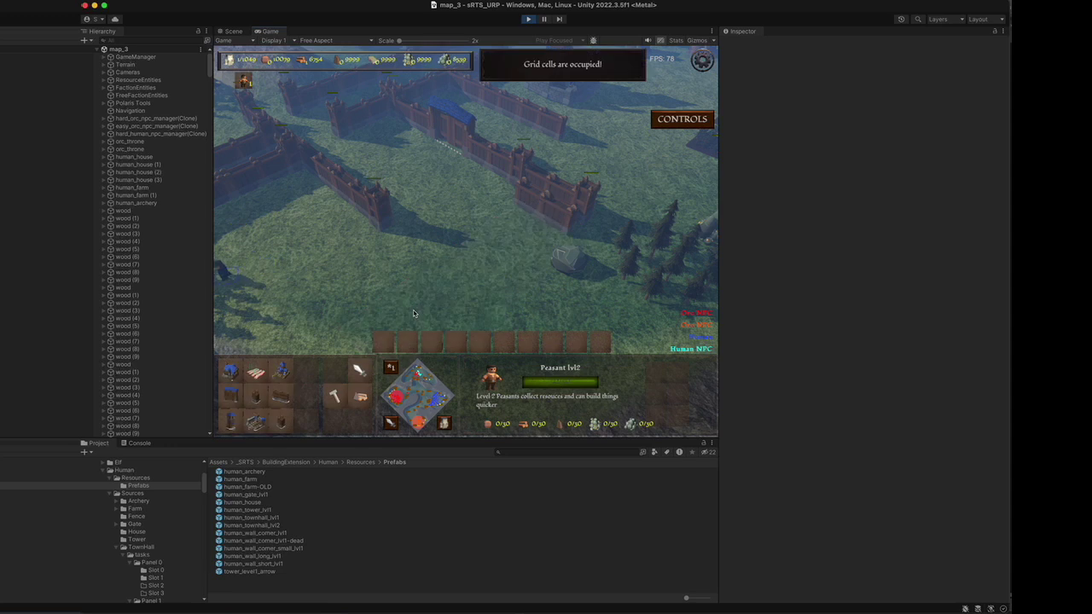
click(285, 401)
drag(528, 245, 407, 322)
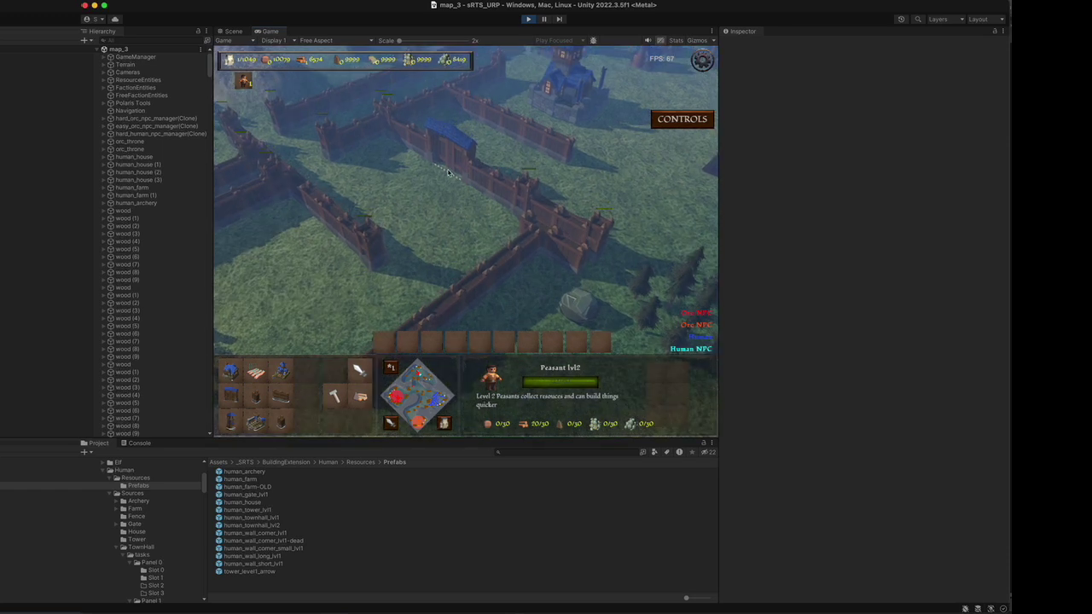
- Close the gate in the wall and look over the enclosure formed by the new perpendicular wall
click(450, 127)
click(231, 371)
key(Left)
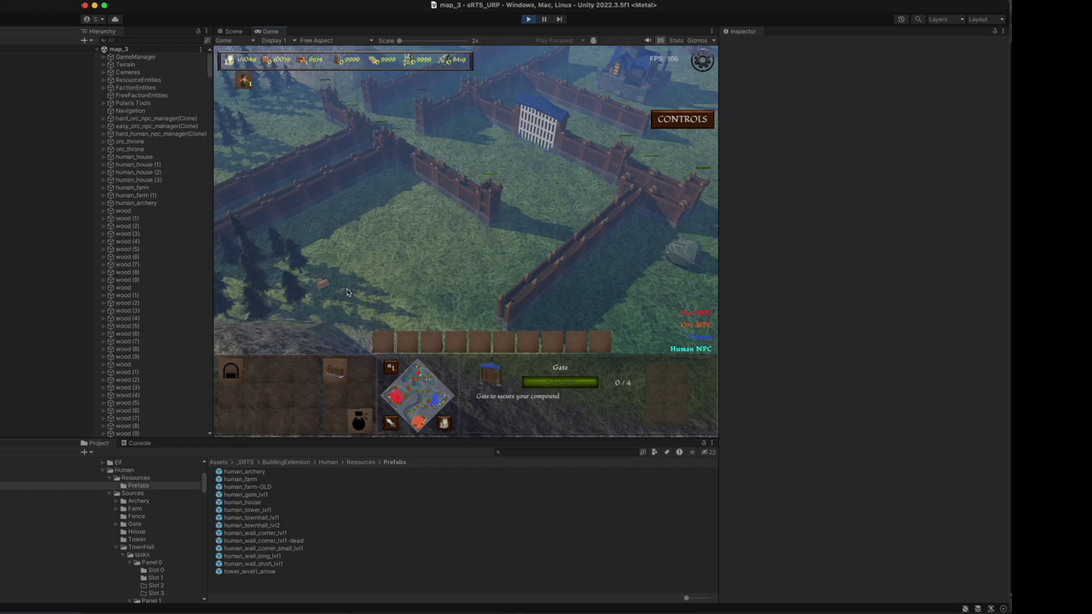
key(Right)
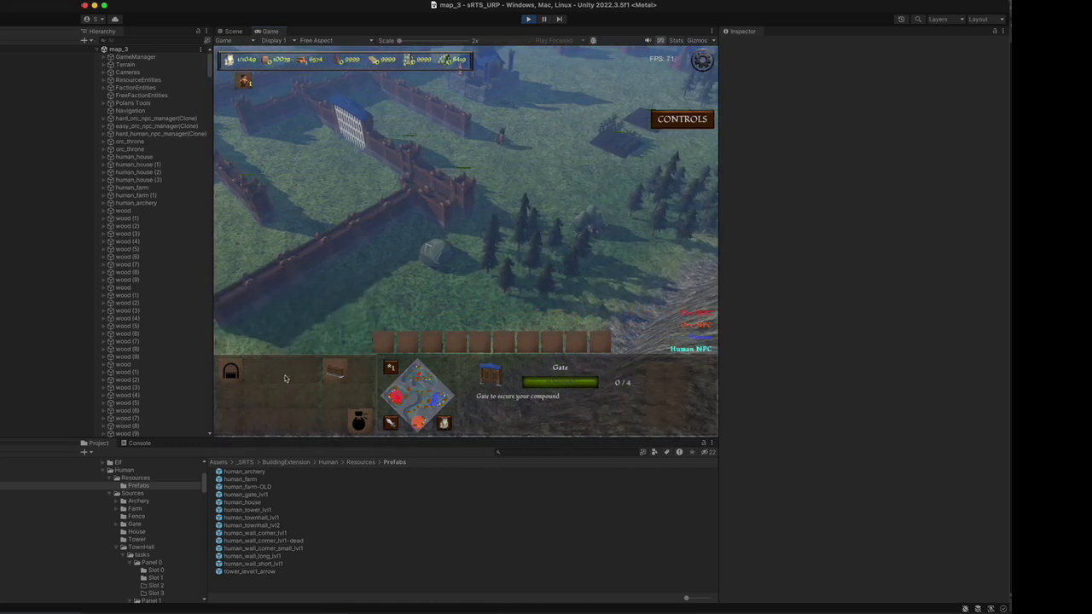
- Have the peasant build a wall corner at the outer end of the added segment near the boulder
click(245, 83)
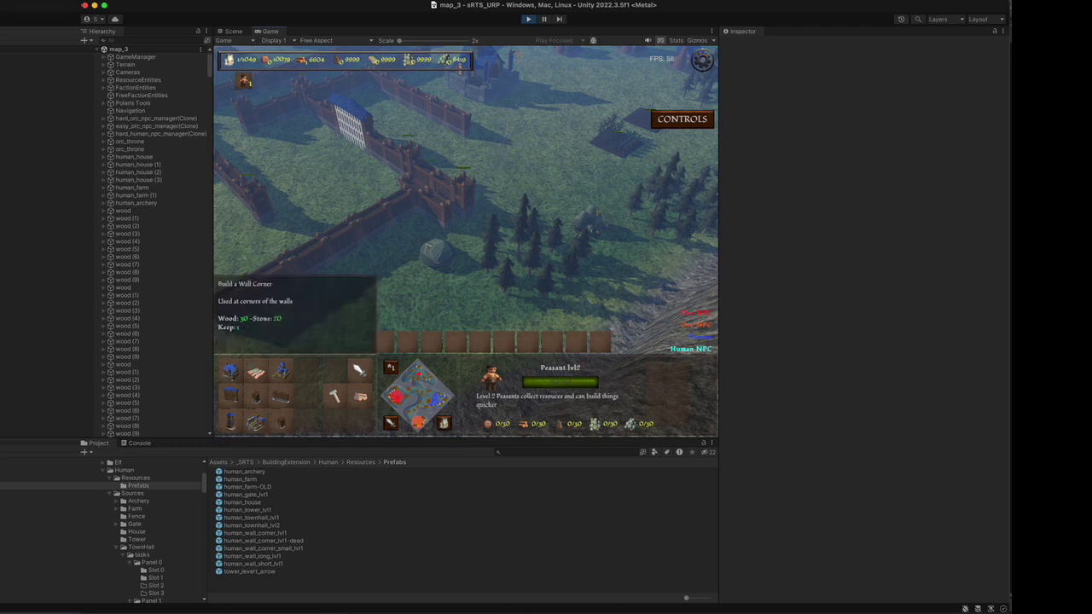
click(255, 397)
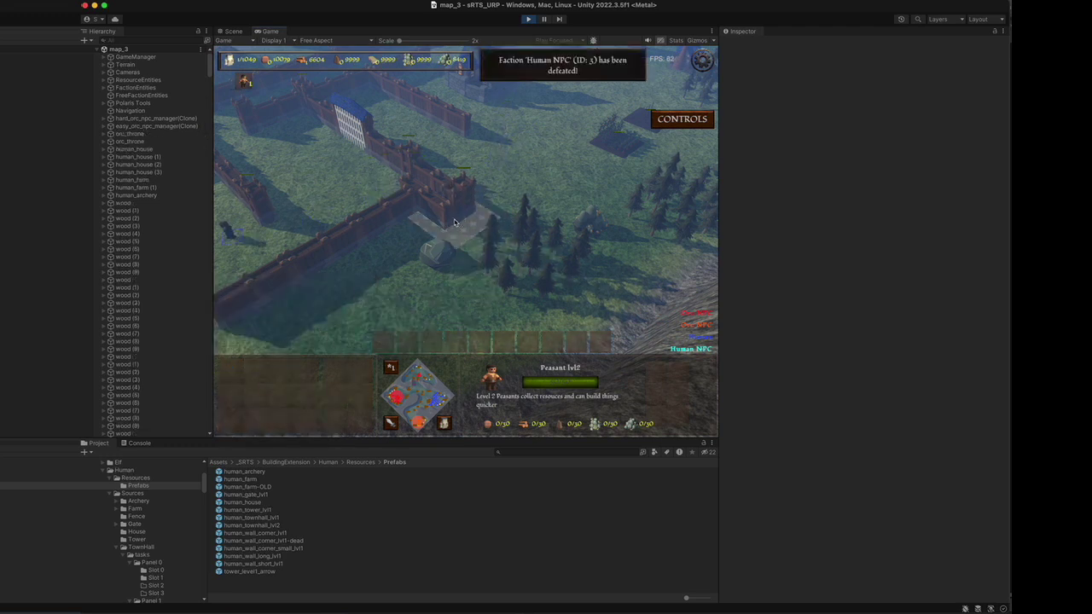
click(454, 223)
- Place three wall corners in a row at the perpendicular wall's far end and add a wall segment turning along the rocky slope
key(Left)
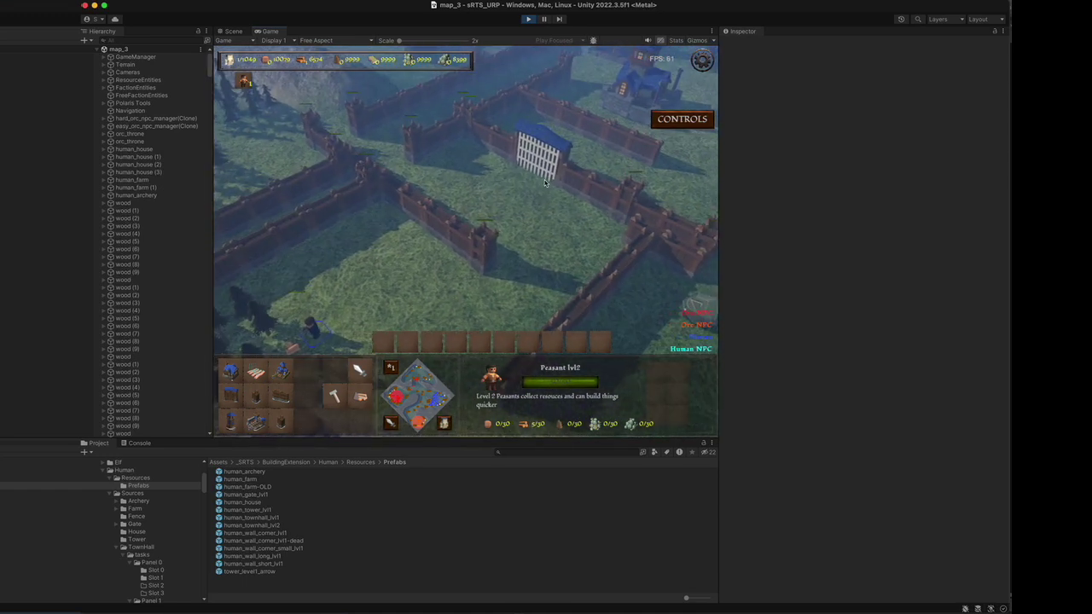
click(277, 423)
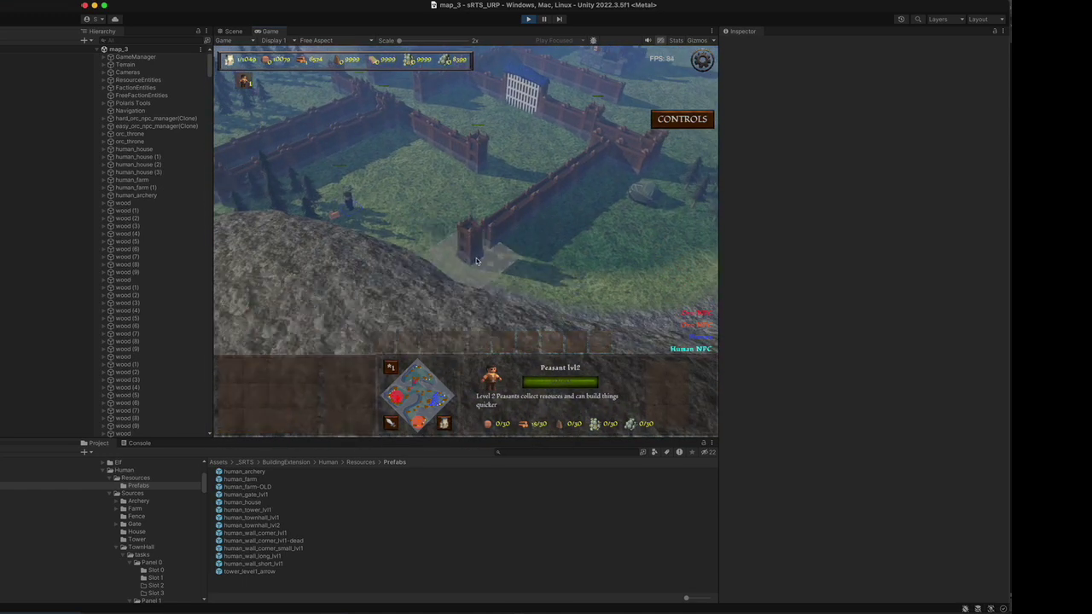
click(476, 257)
click(282, 422)
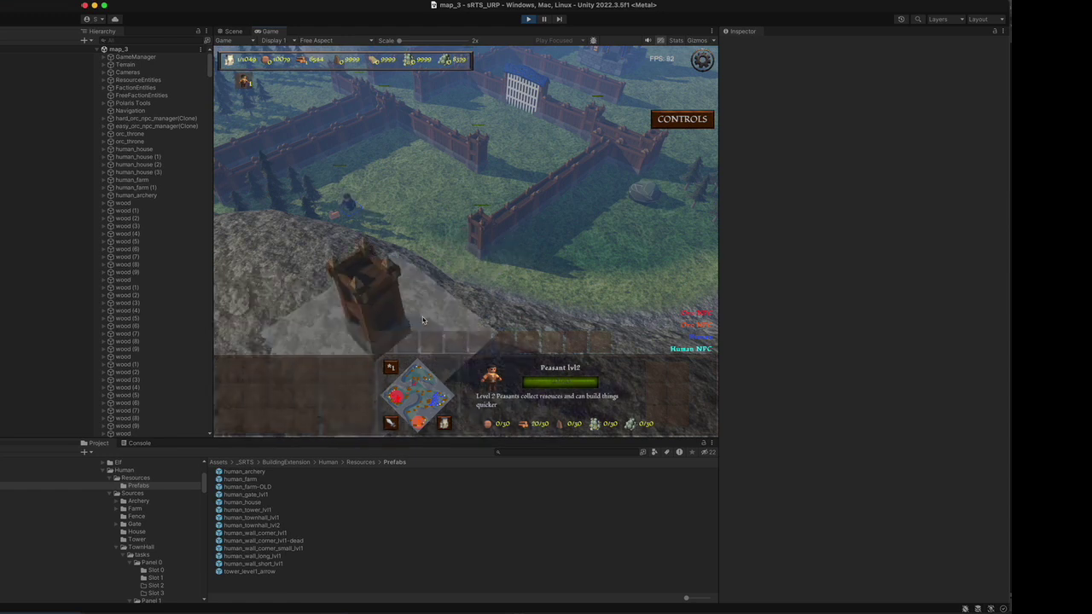
click(468, 260)
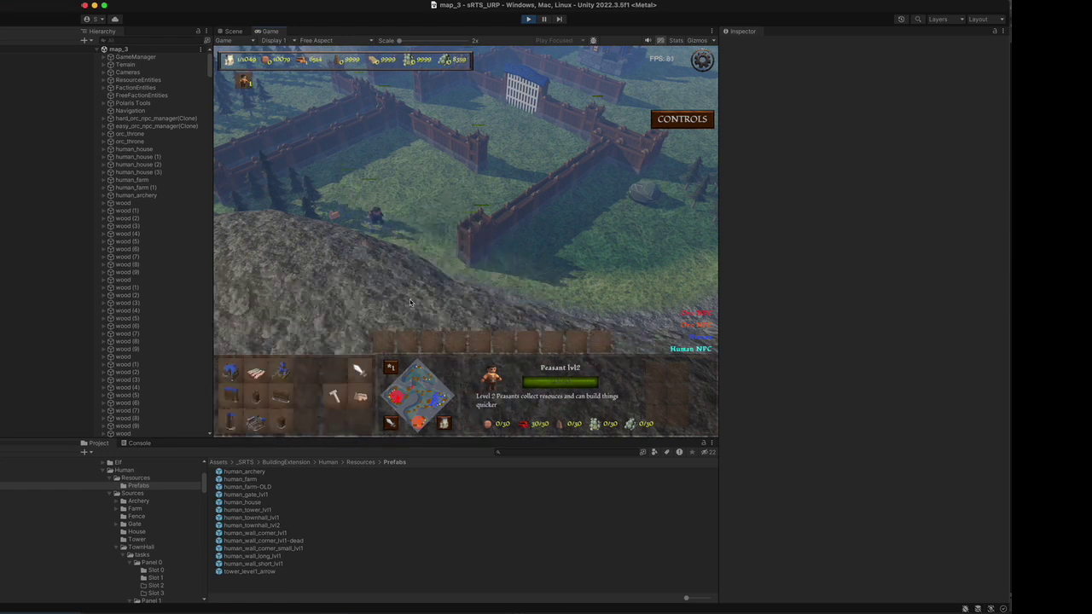
click(288, 418)
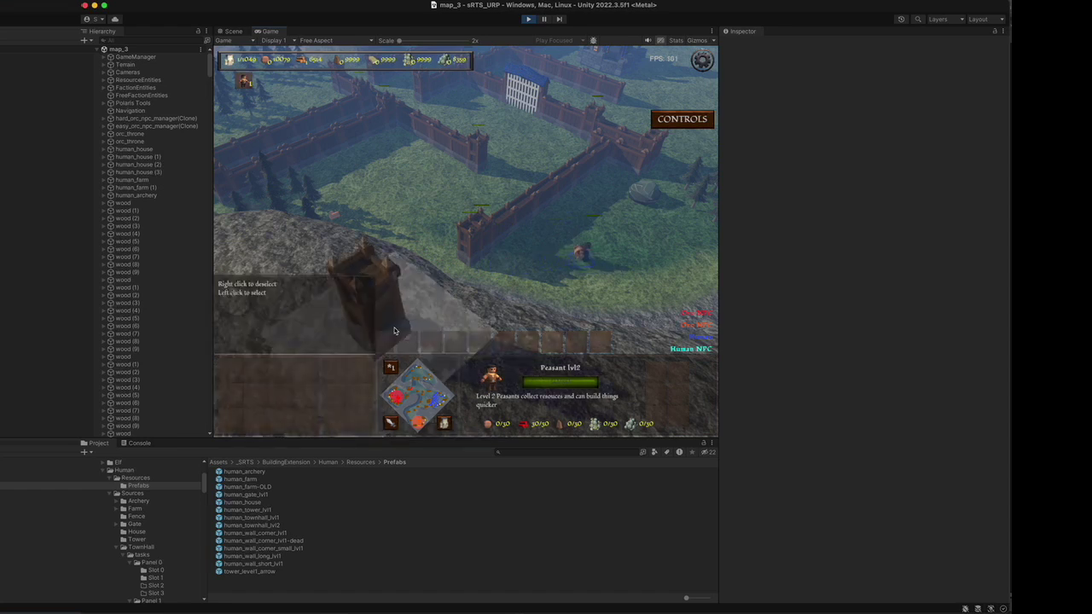
click(457, 273)
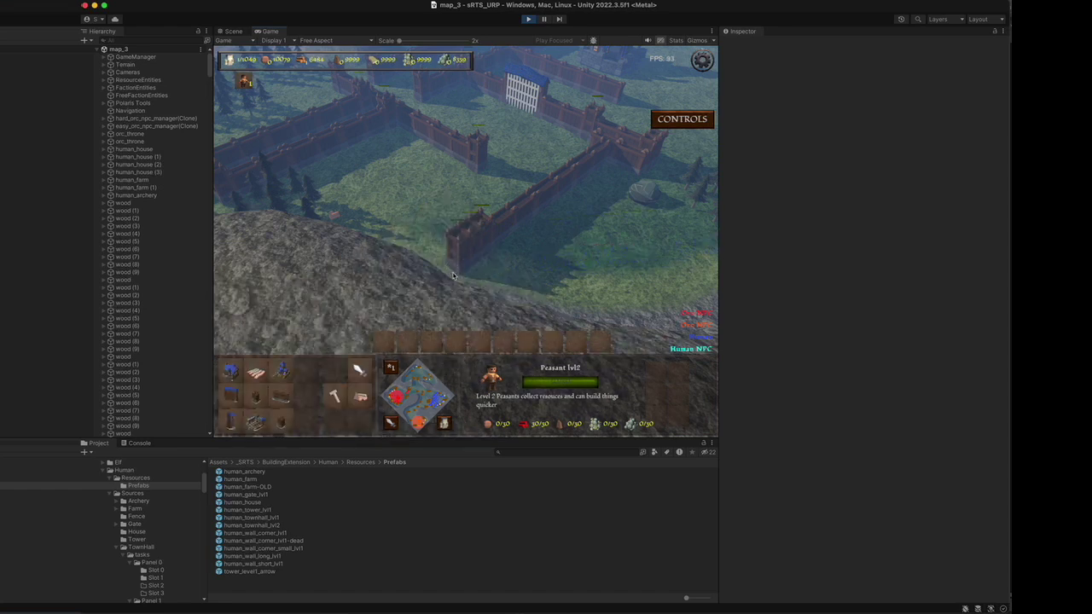
click(283, 401)
click(450, 274)
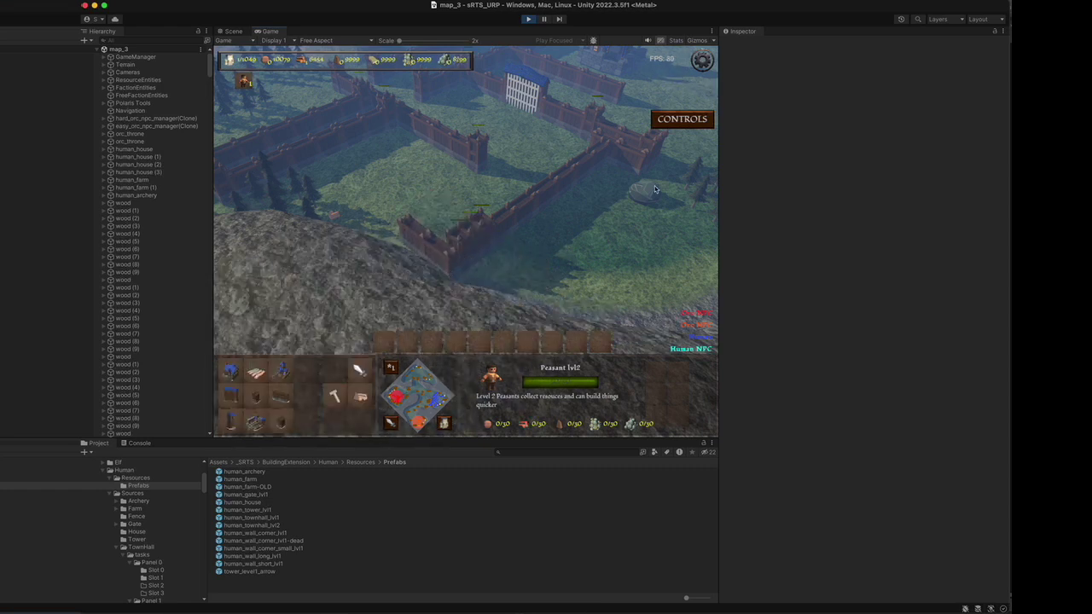
- Select the gate and toggle it open and closed to test passage through the walled area
key(w)
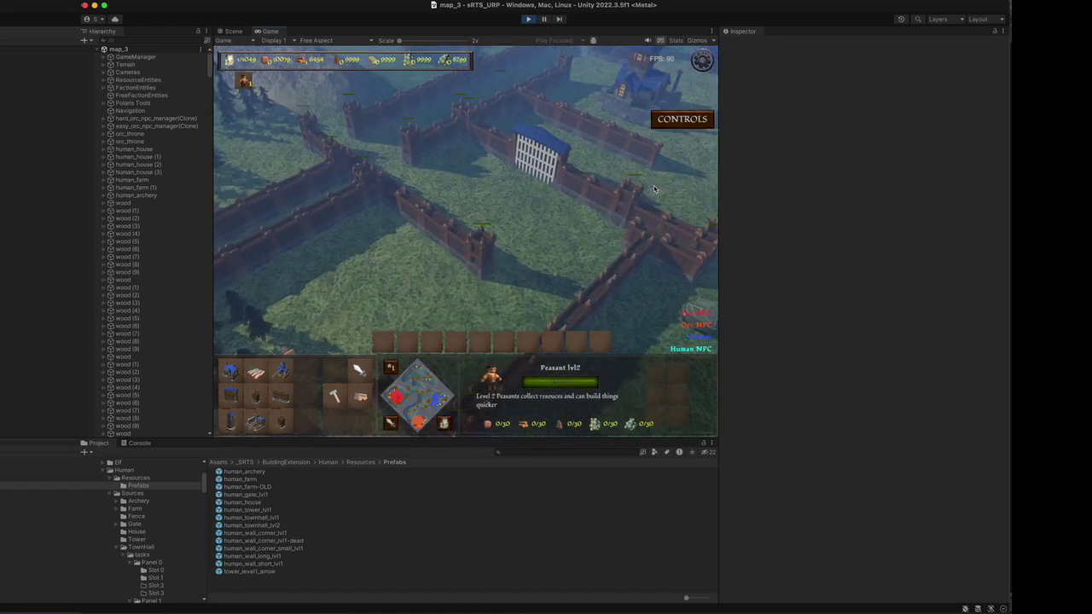
key(s)
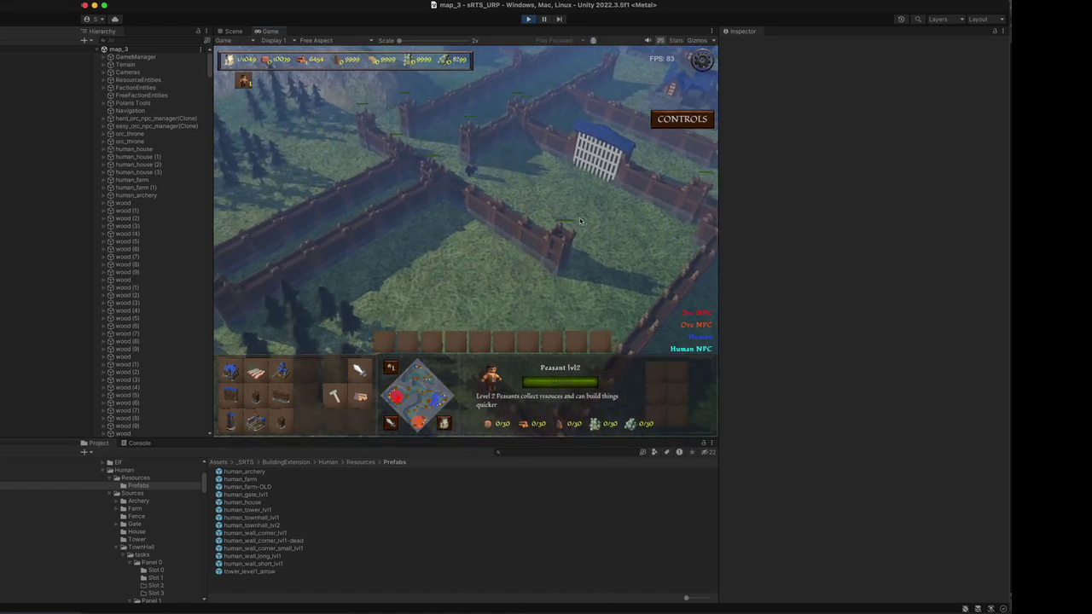
click(509, 96)
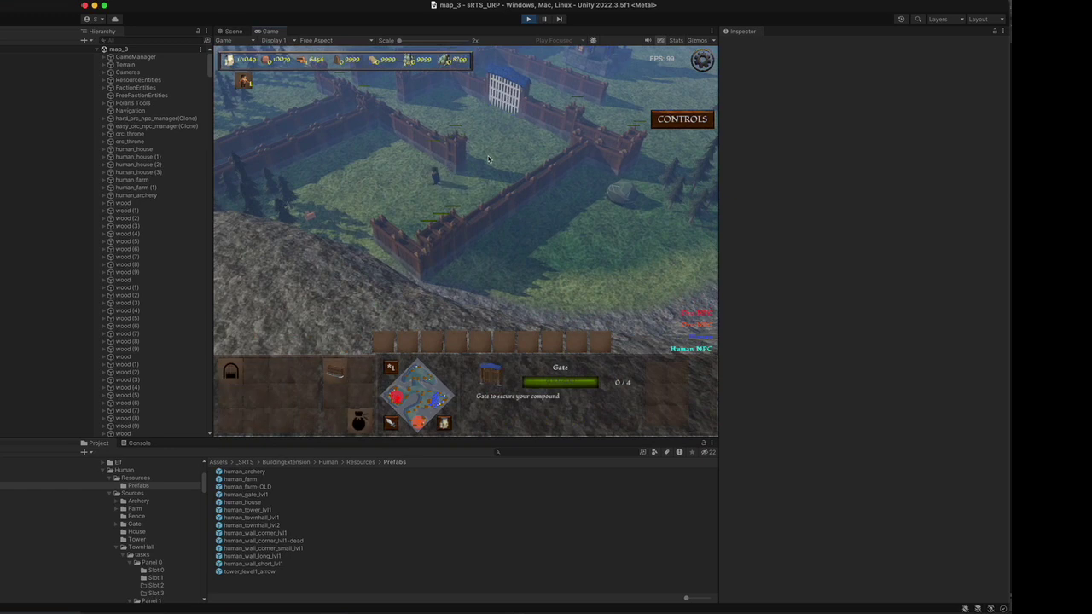
click(230, 373)
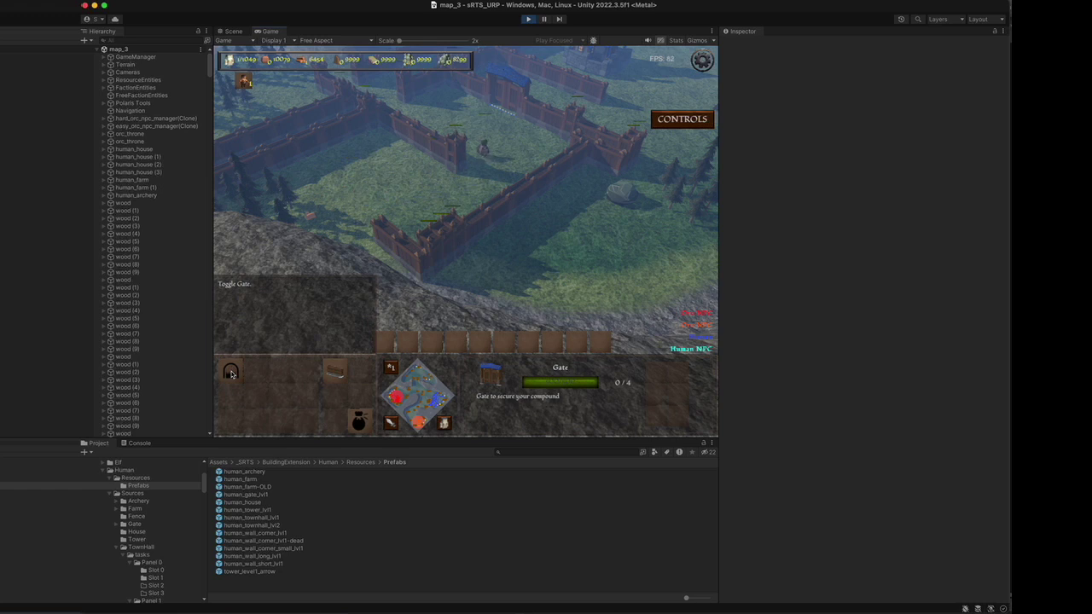
click(230, 373)
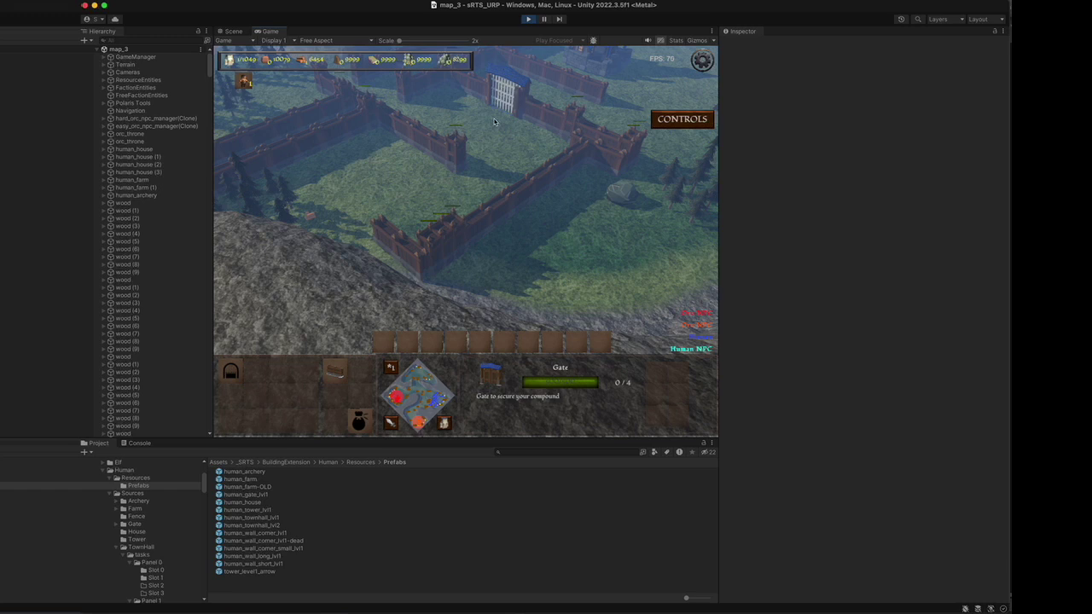
- Open the gate and survey the walls, branches and unit routes on both sides of it
key(w)
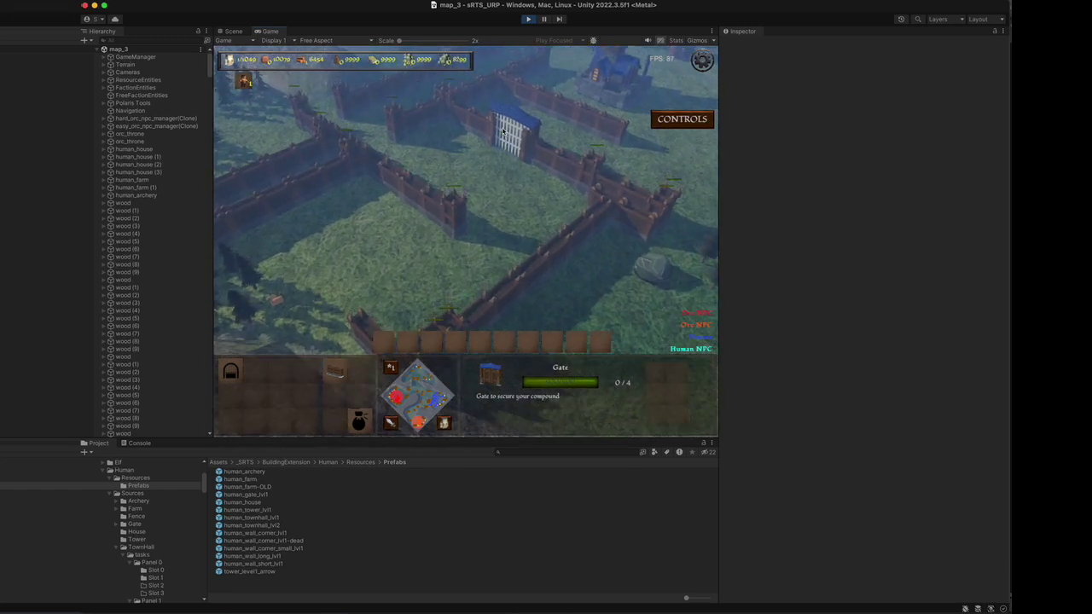
key(d)
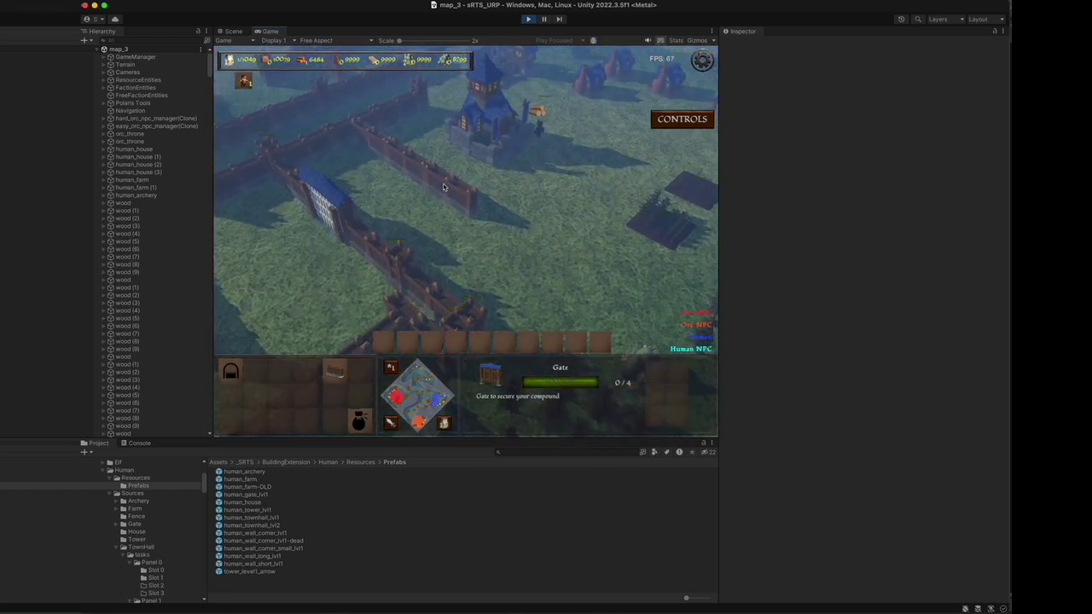
key(a)
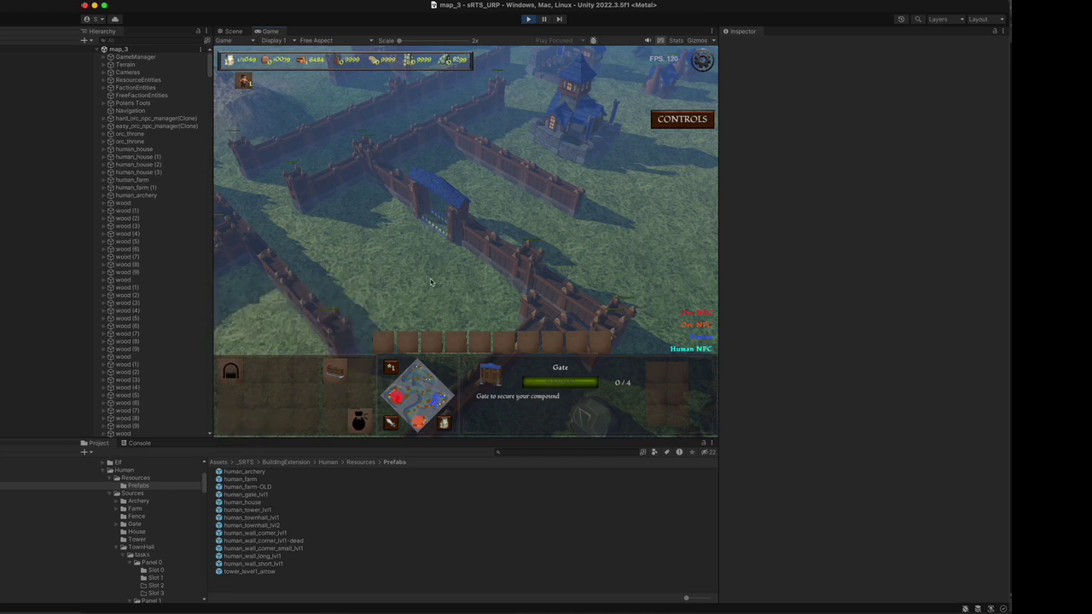
key(a)
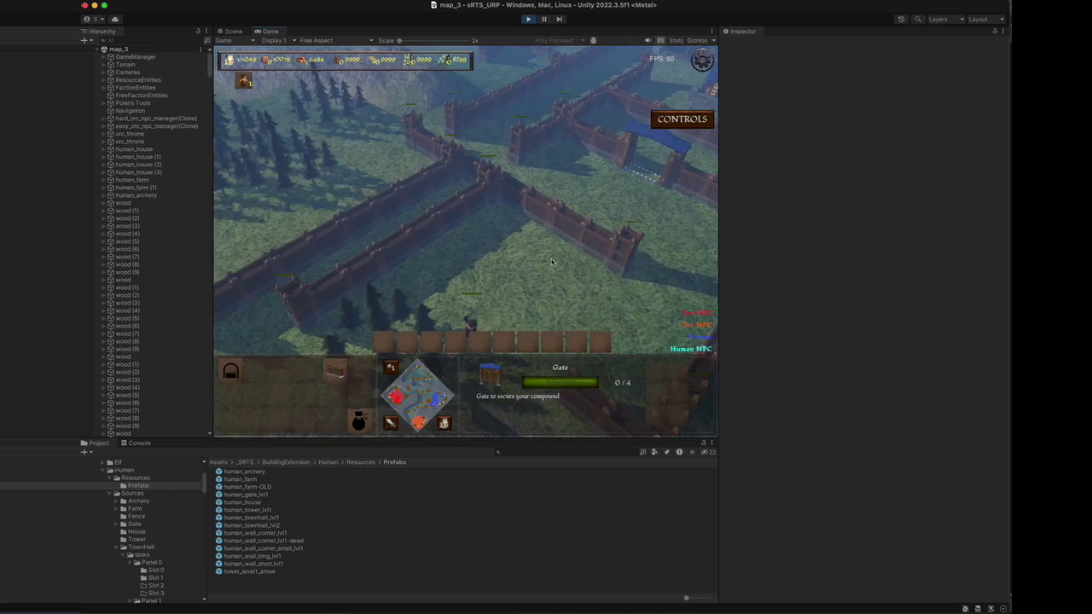
key(w)
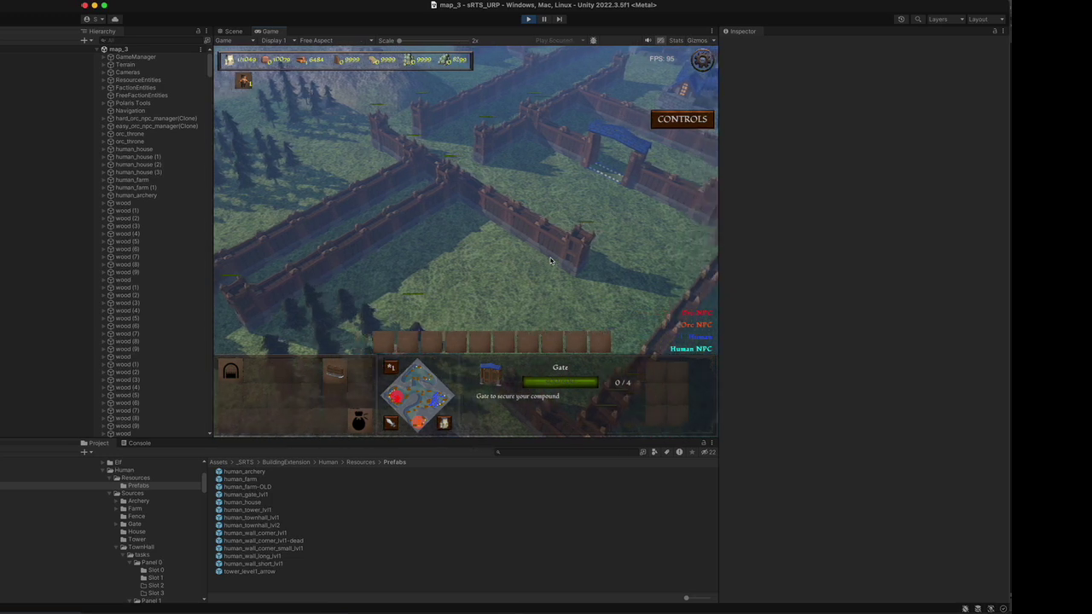
key(d)
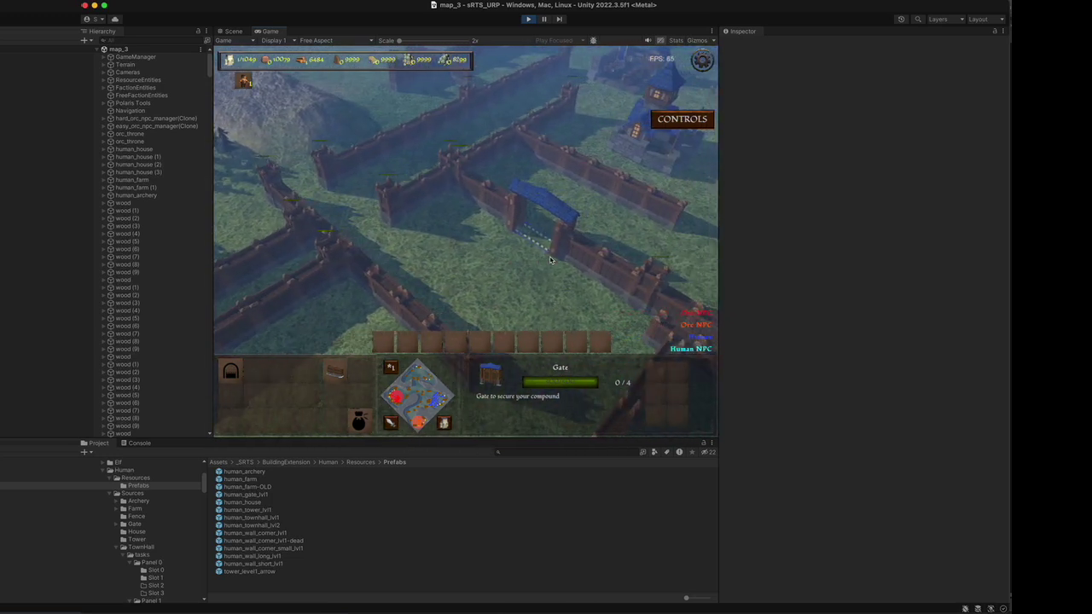
key(s)
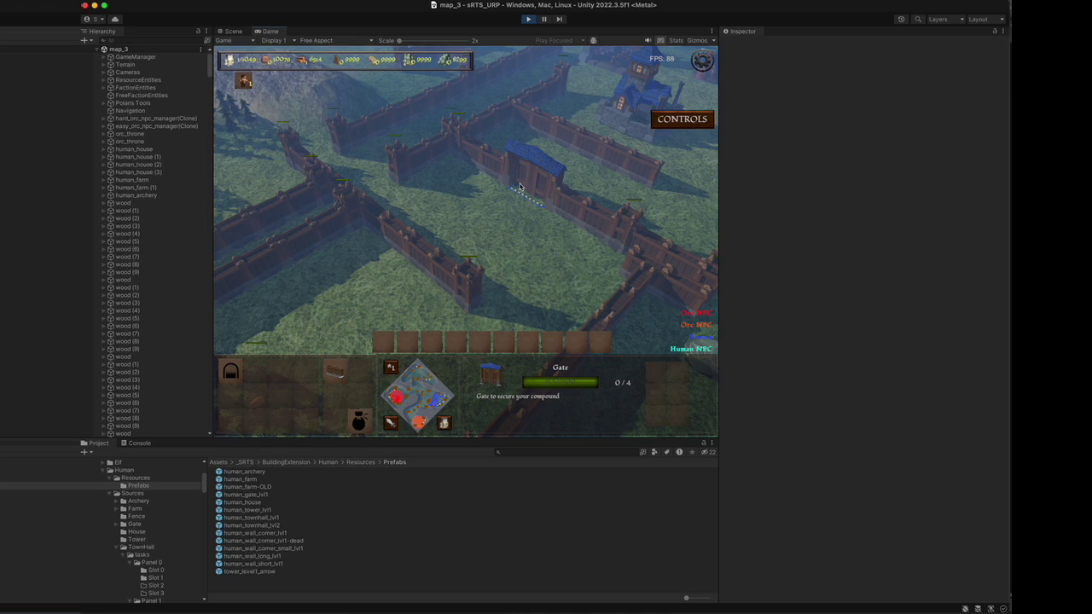
- Close the gate and exit Play mode
click(231, 372)
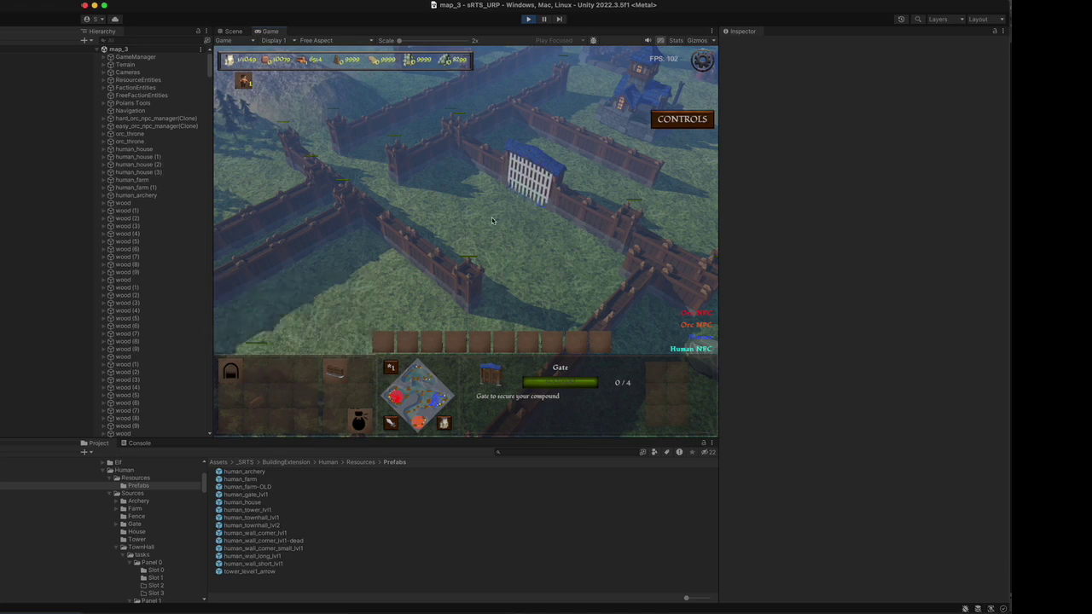
click(526, 19)
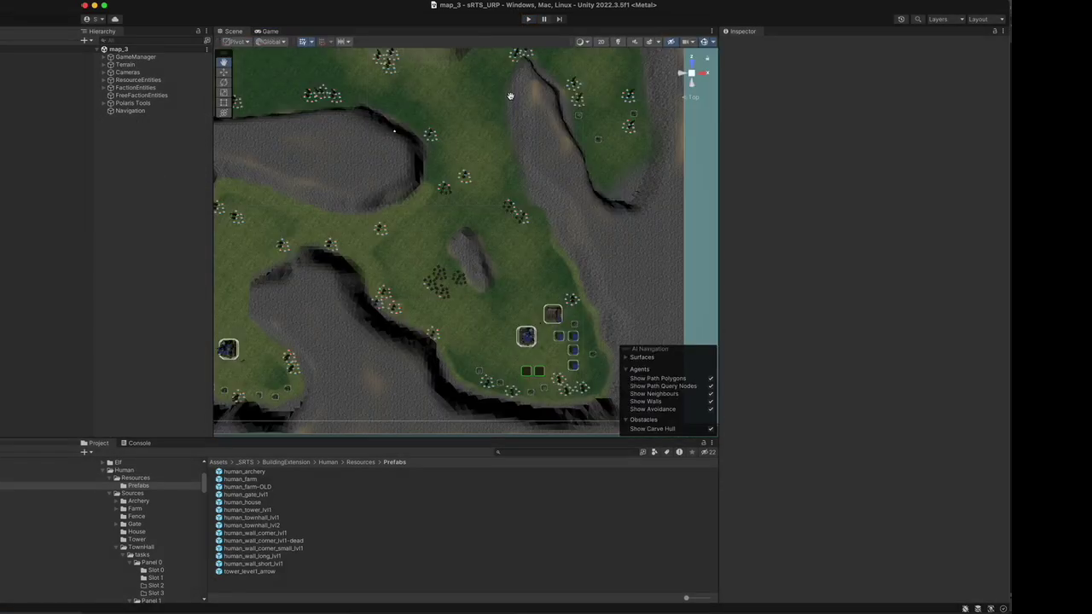